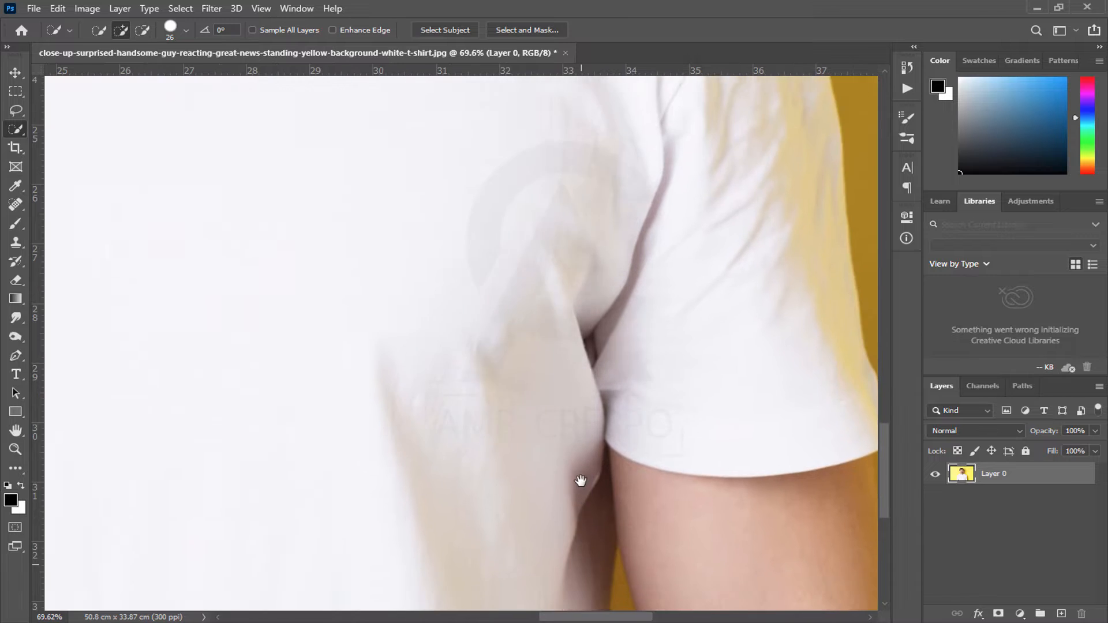
Step: Subtract the yellow background gap between the shirt and the man's arm from the selection at the image's lower edge
right_click(595, 463)
key("Escape")
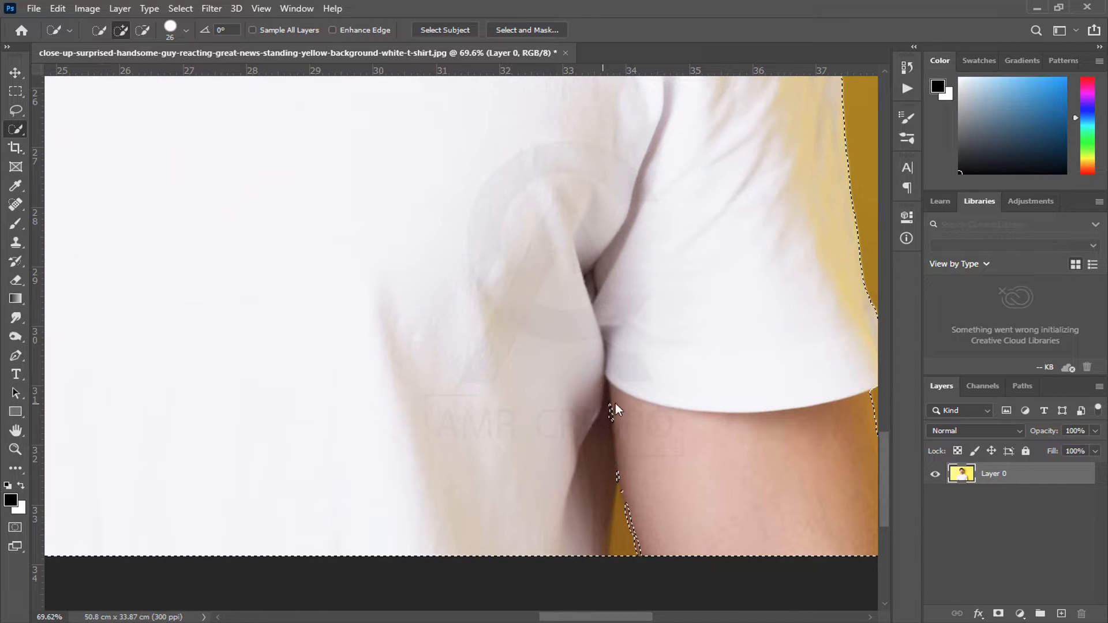
left_click(625, 543, "alt")
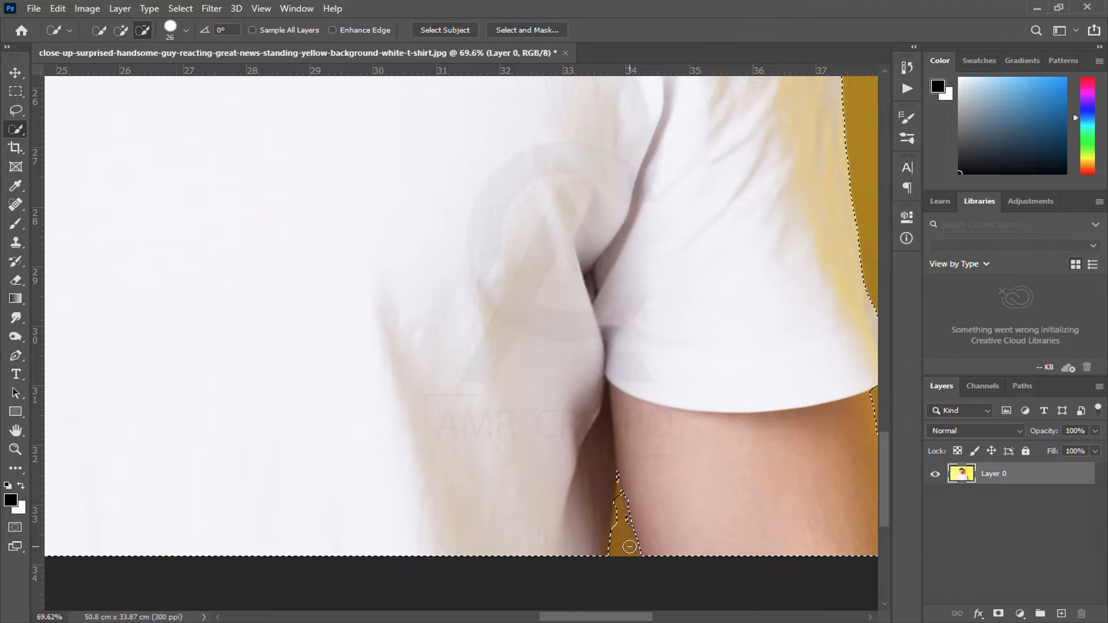
mouse_move(618, 517)
left_mouse_down()
mouse_move(618, 496)
mouse_move(624, 519)
left_mouse_up()
left_click(617, 516)
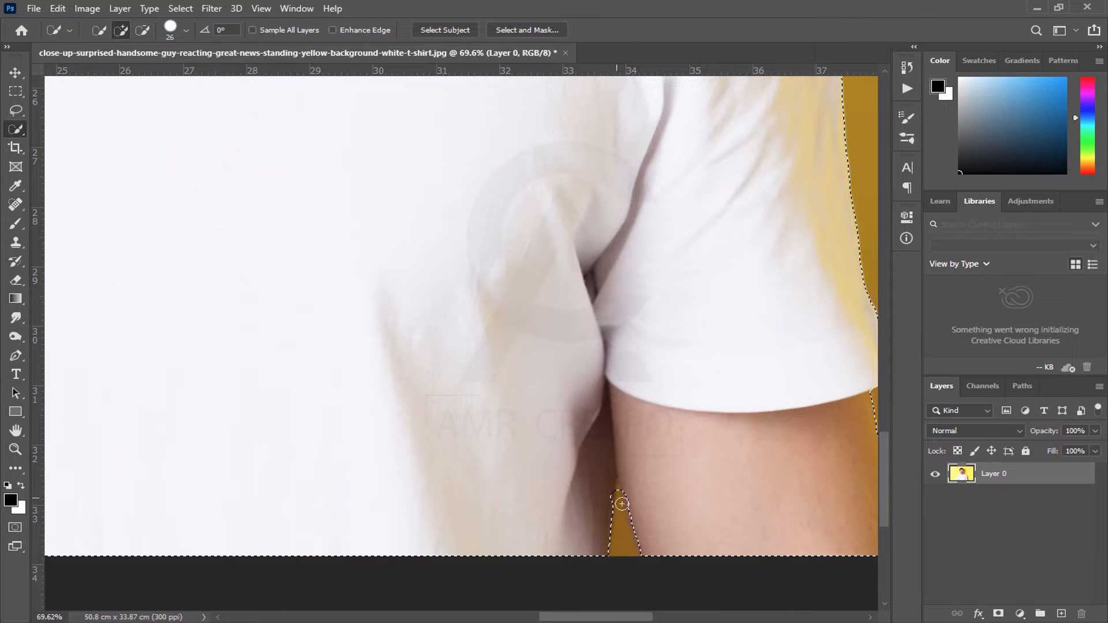
Step: Enlarge the Quick Selection brush to 75 px and refine the selection edge where the ear meets the sideburn
scroll(655, 512, "down", 3)
left_click_drag(576, 497, 654, 476)
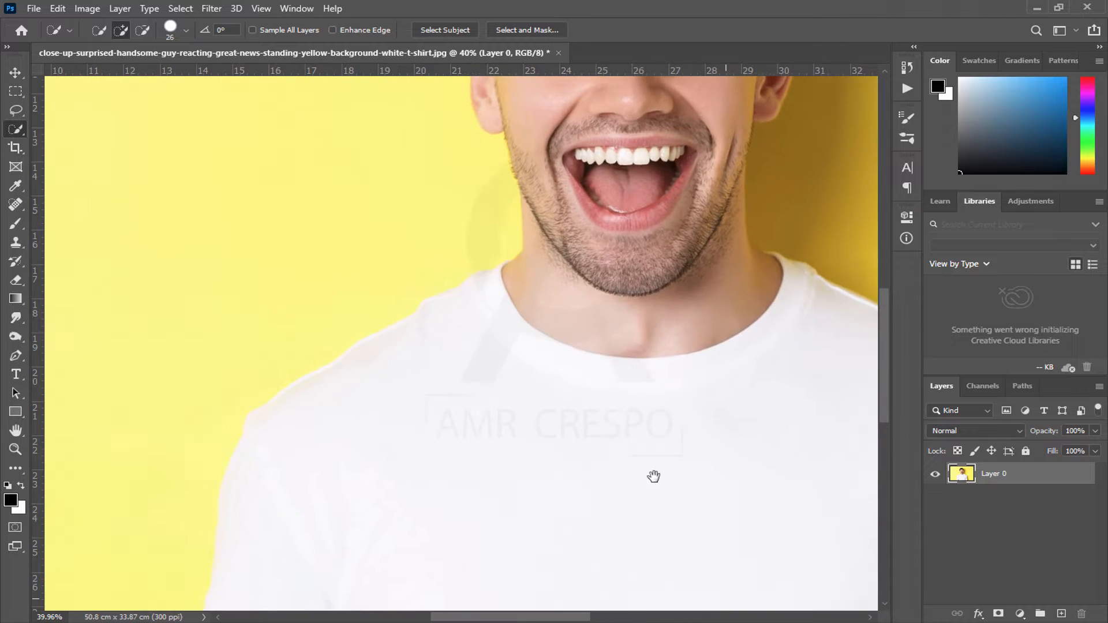
left_click_drag(514, 211, 554, 433)
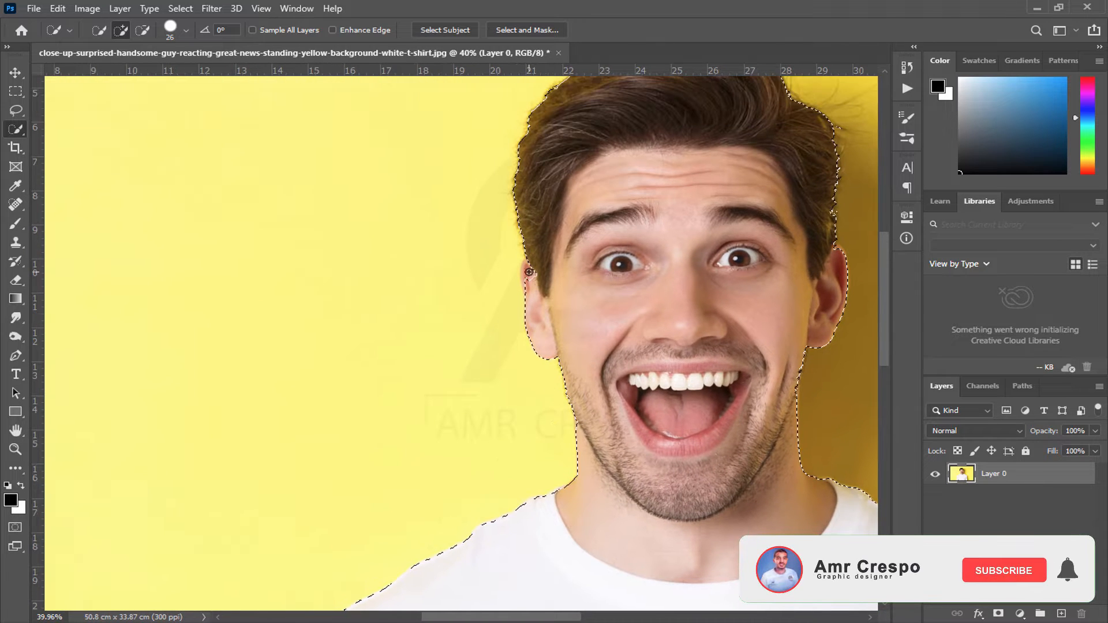
left_click(186, 30)
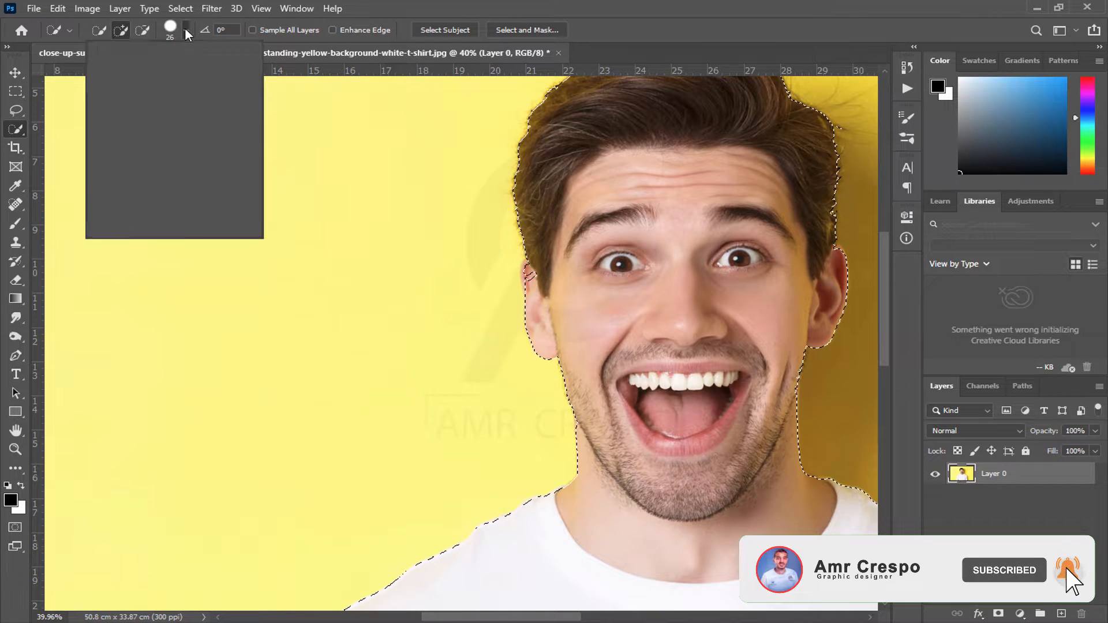
left_click_drag(98, 68, 130, 69)
left_click(547, 269)
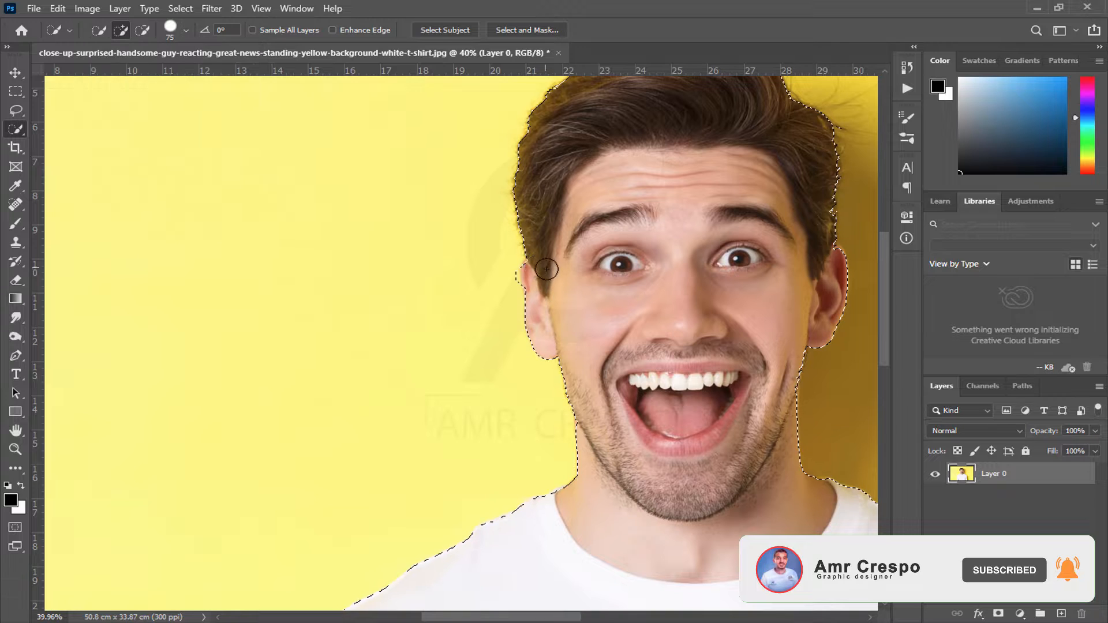
Step: Examine the selection outline around the man's head, shoulders and sleeves
scroll(761, 295, "down", 3)
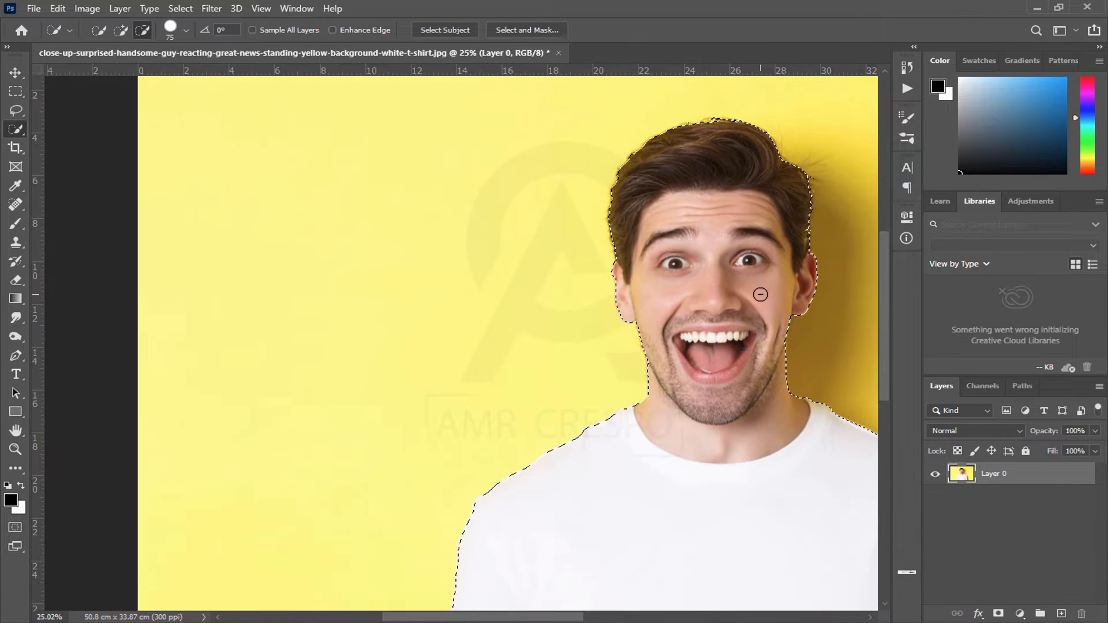
scroll(761, 294, "down", 1)
scroll(596, 250, "down", 5)
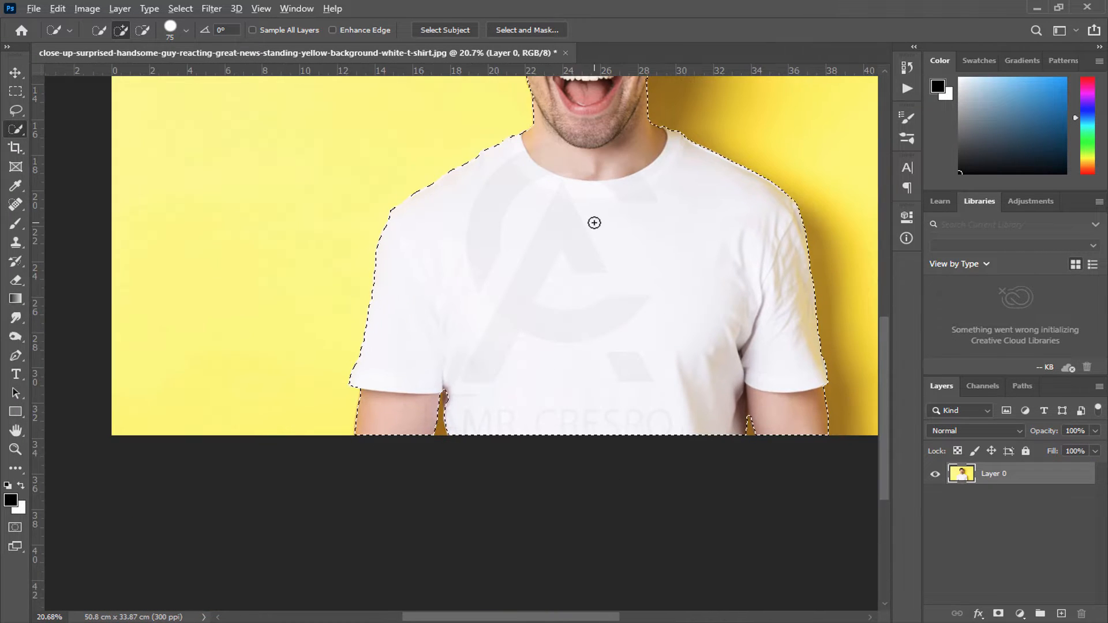
key("alt")
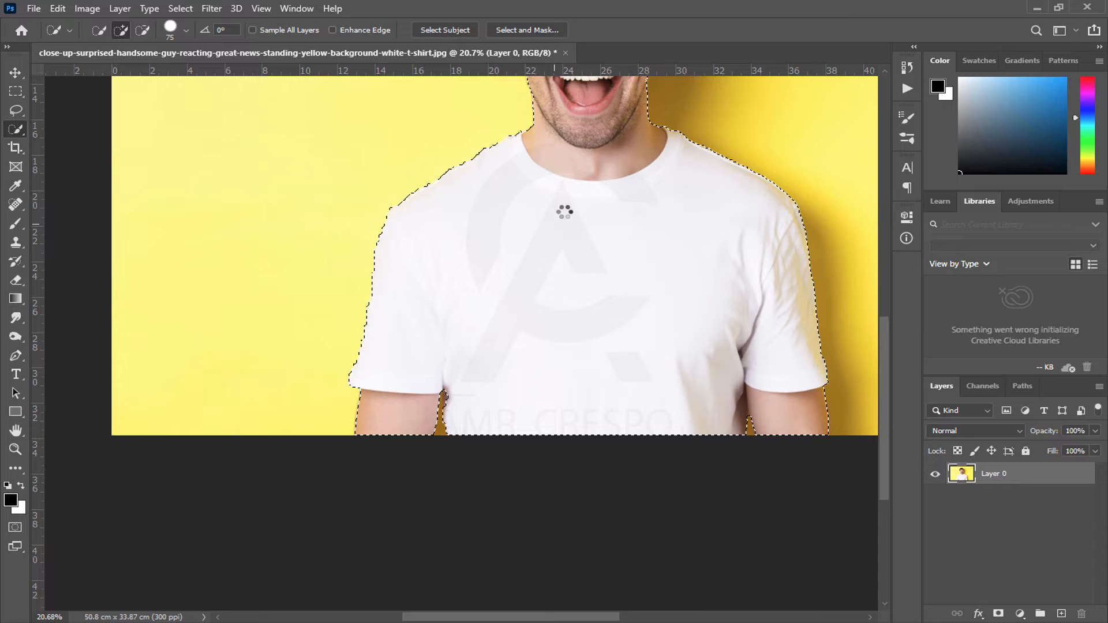
mouse_move(564, 213)
left_mouse_down()
mouse_move(564, 324)
mouse_move(531, 499)
left_mouse_up()
key("alt")
scroll(593, 360, "up", 2)
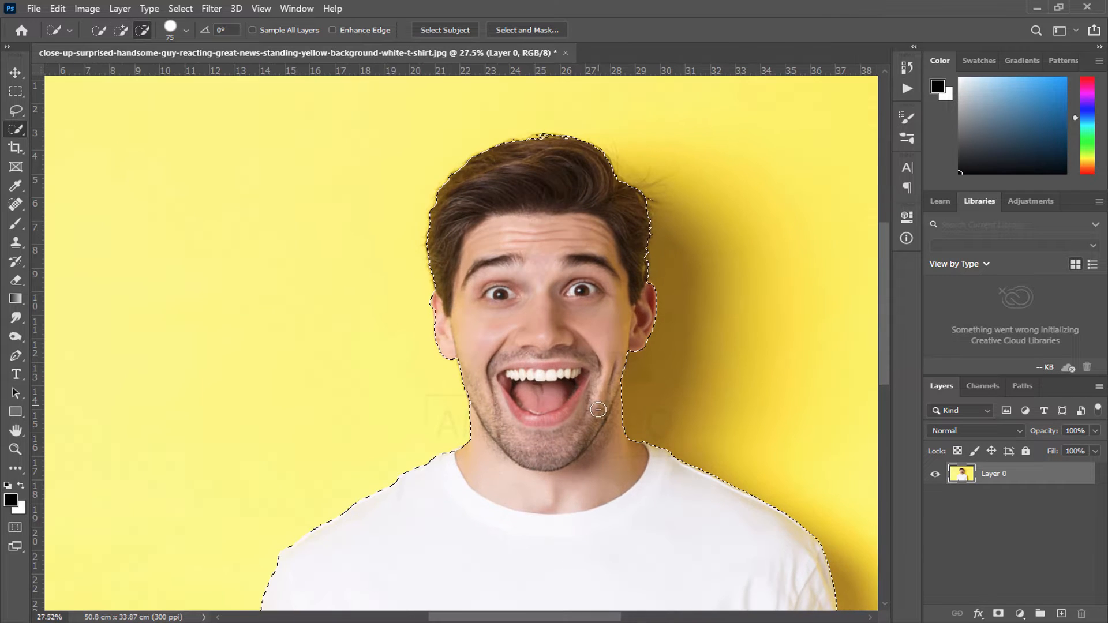
scroll(624, 394, "up", 3)
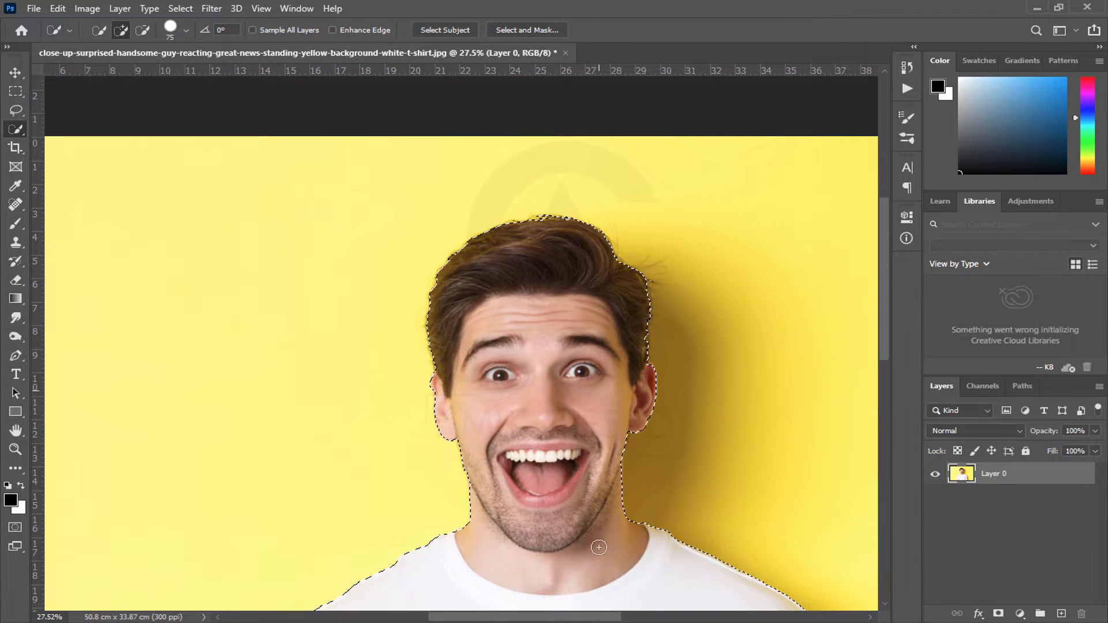
key("alt")
Step: Add the missed stubble edges on both sides of the jaw to the selection
scroll(615, 509, "up", 2)
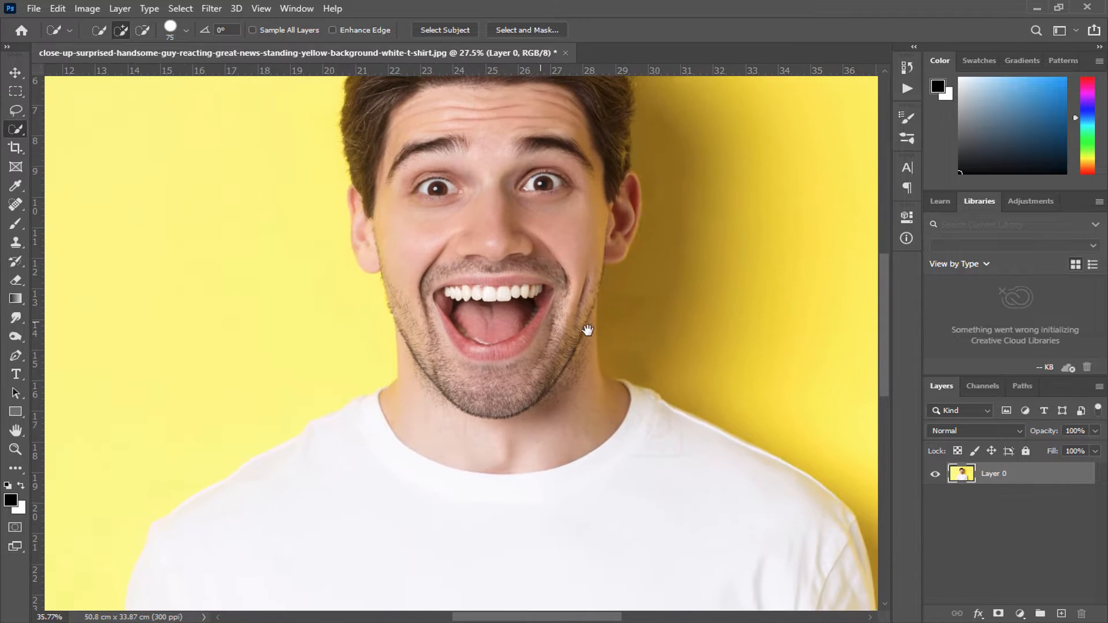
scroll(581, 266, "up", 3)
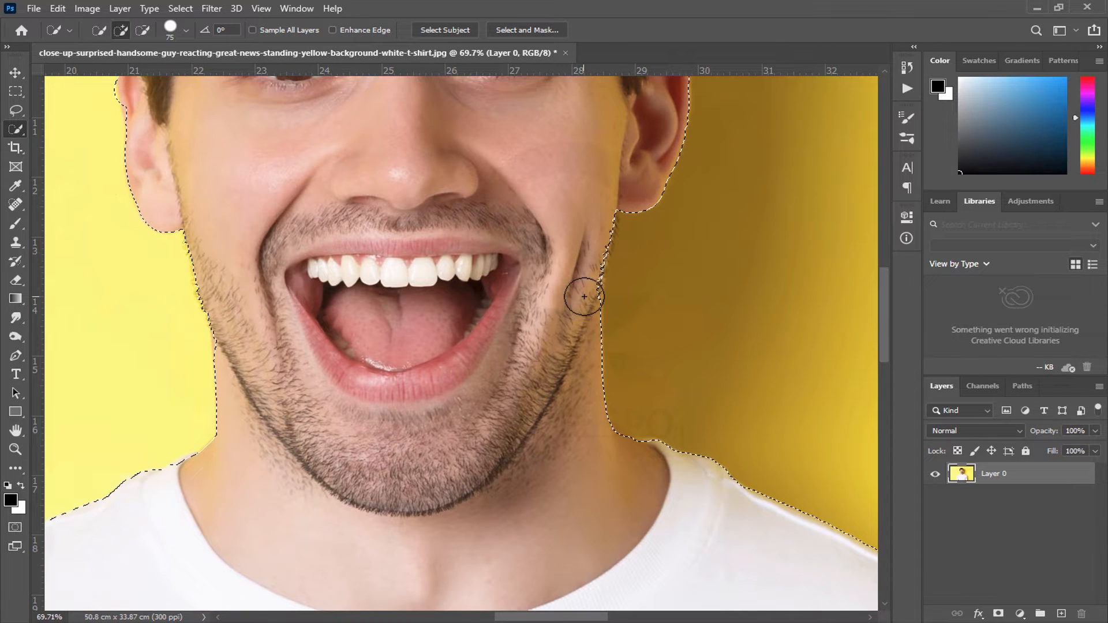
left_click(598, 230)
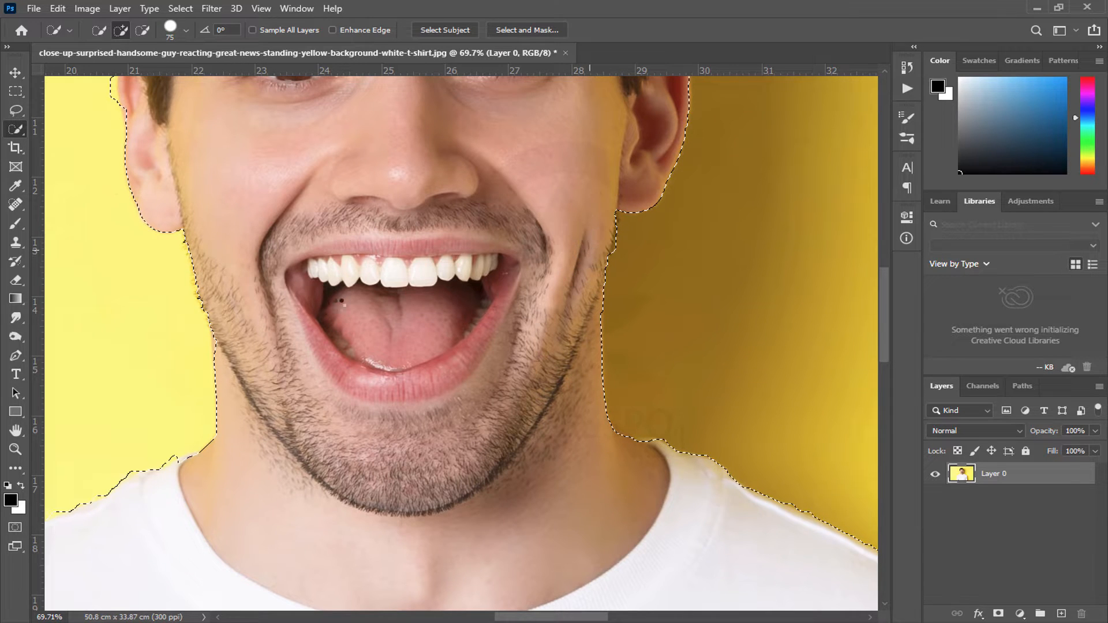
left_click(213, 282)
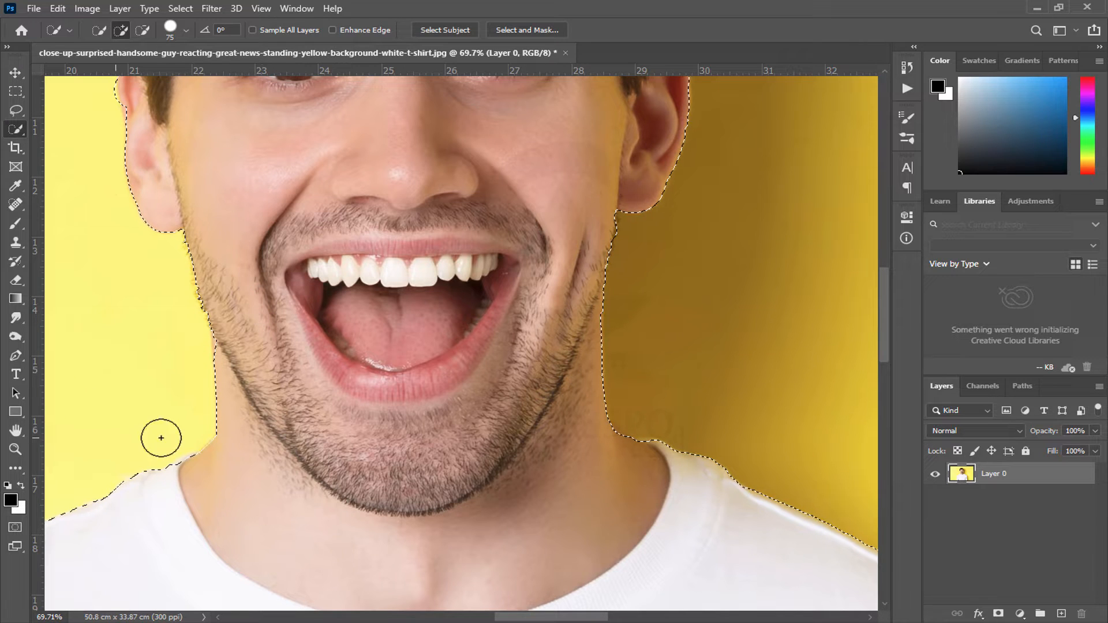
Step: Mask Layer 0 with the selection of the man and convert the masked layer to a smart object
left_click(15, 434)
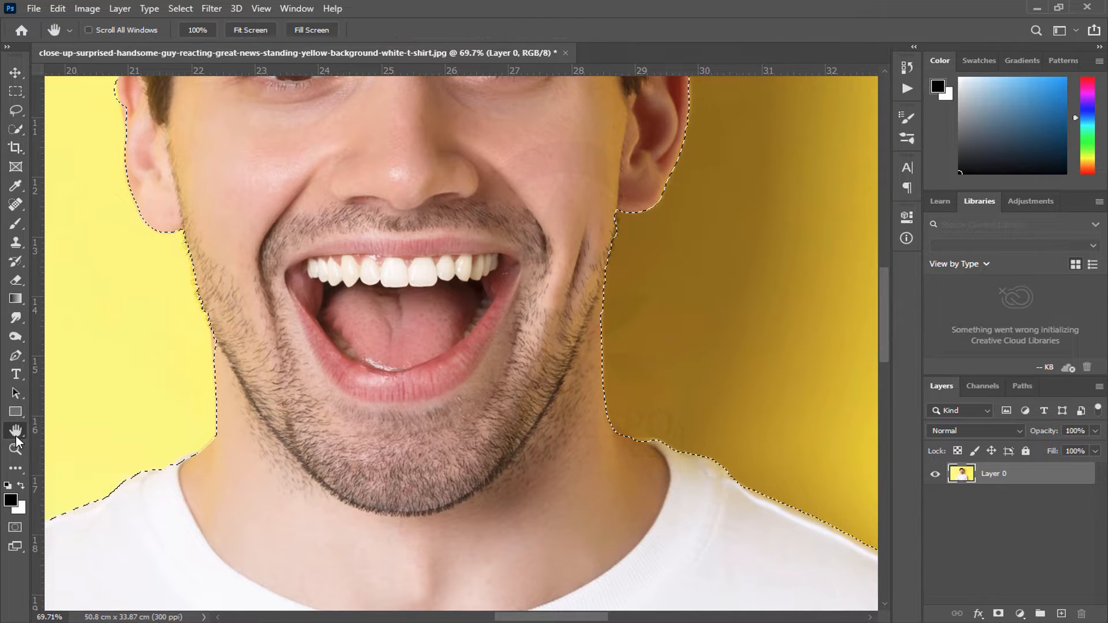
key("r")
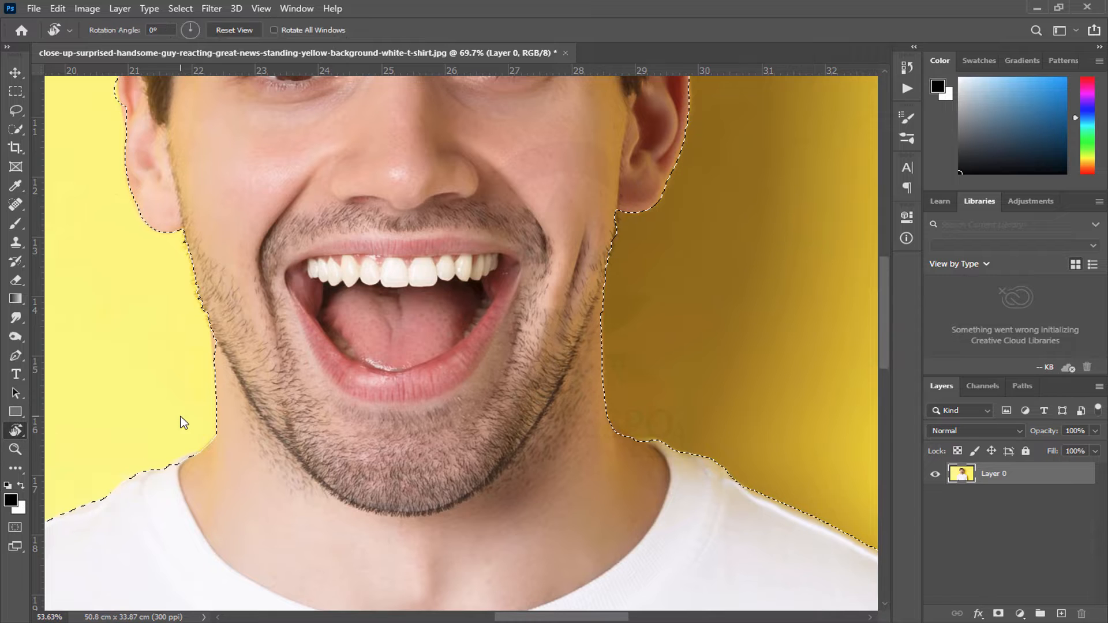
scroll(181, 417, "down", 2)
left_click(17, 433)
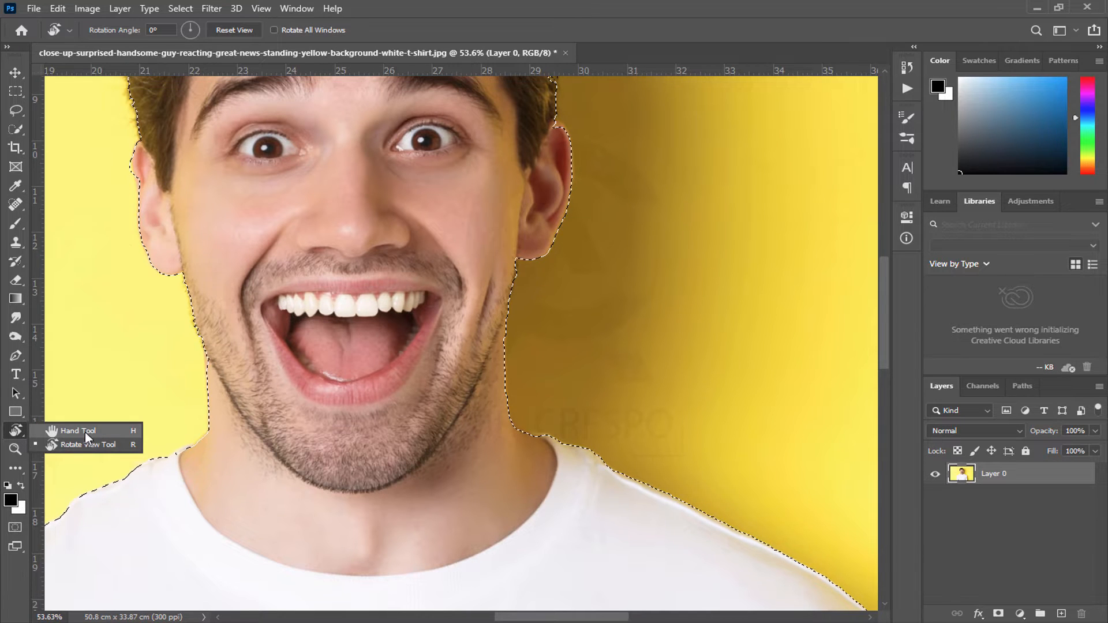
left_click(85, 431)
double_click(17, 434)
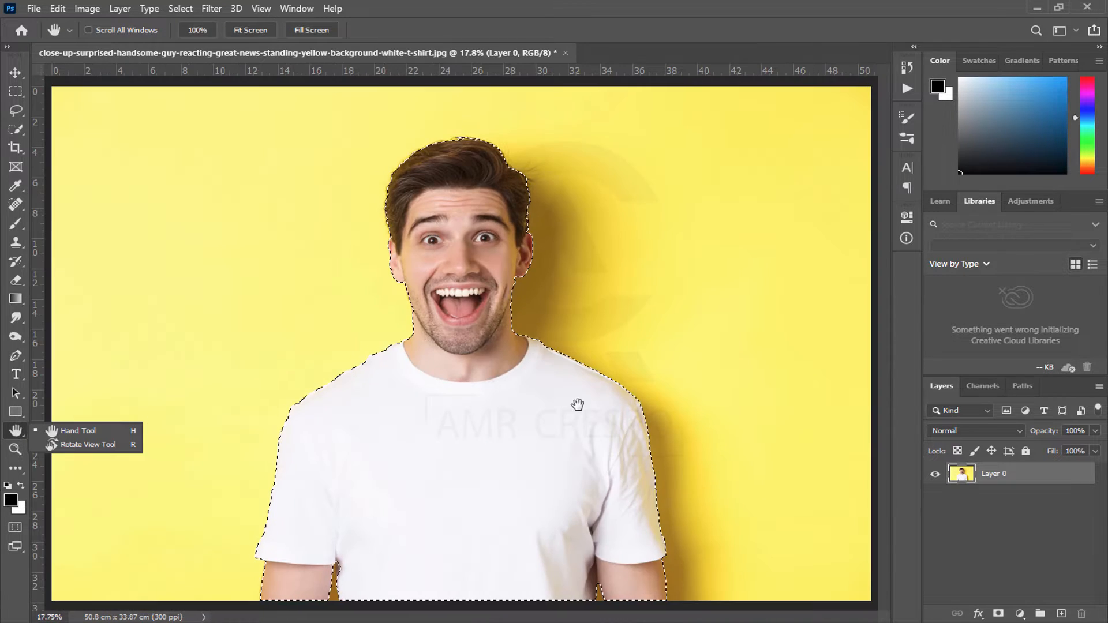
left_click(999, 614)
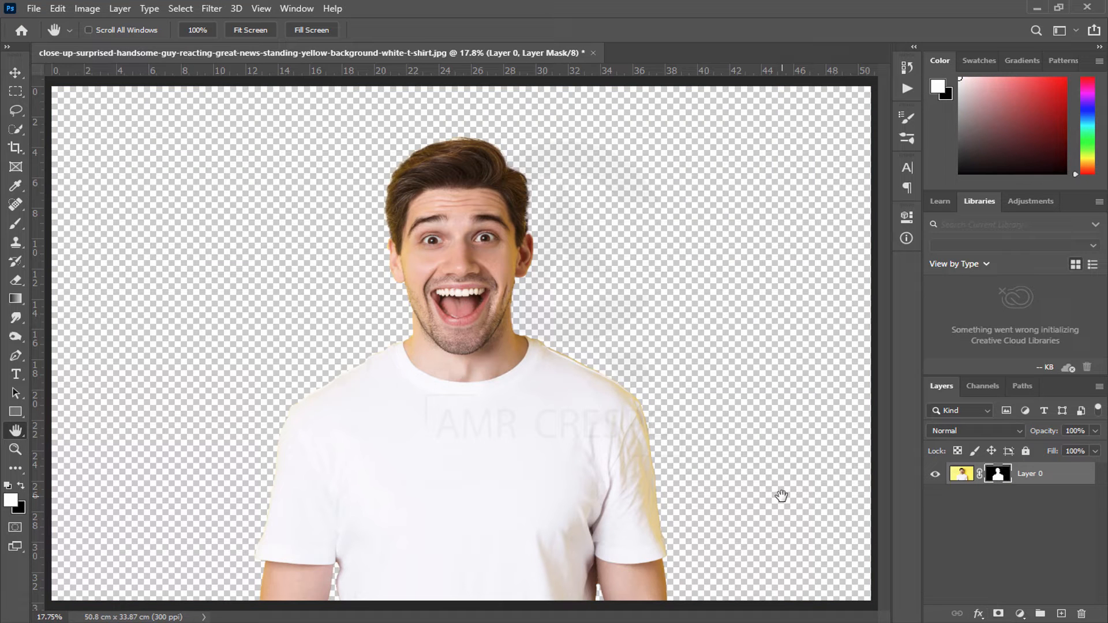
right_click(1047, 481)
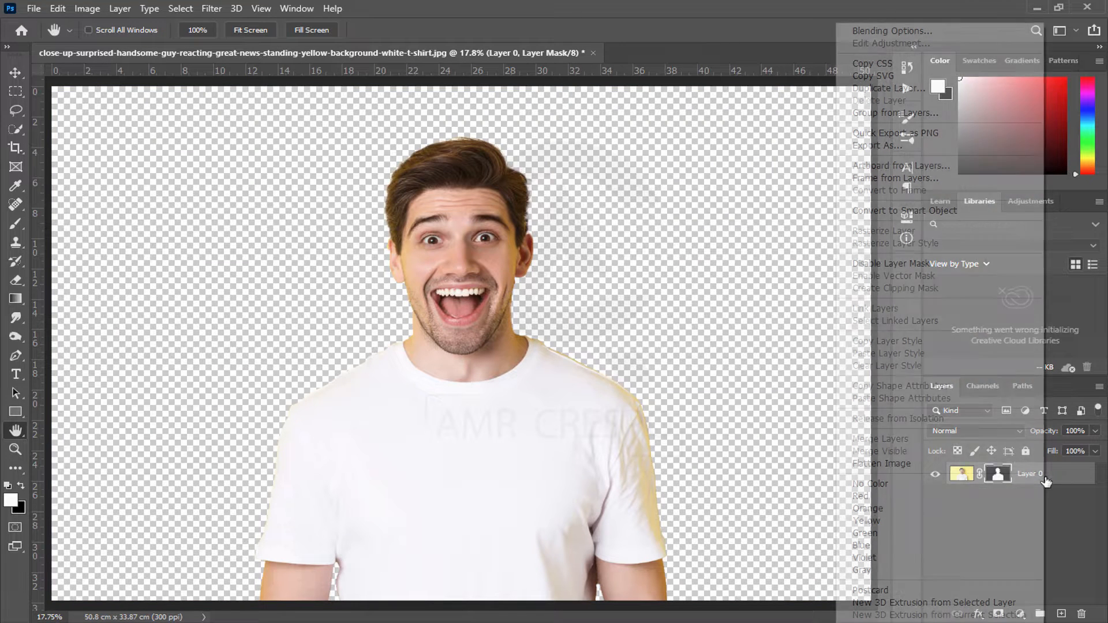
left_click(912, 211)
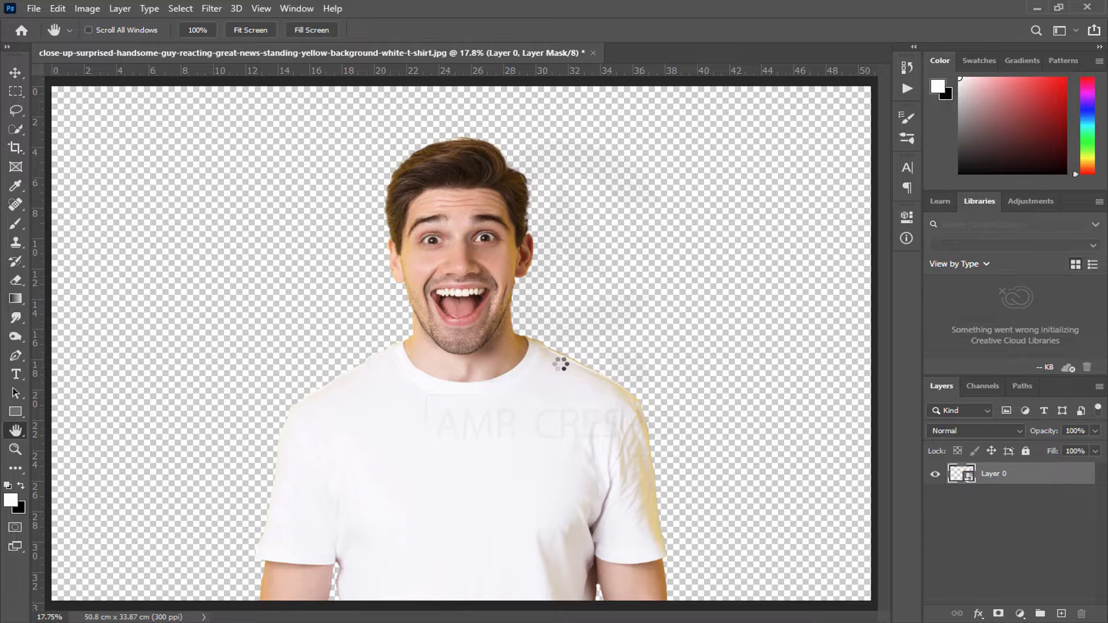
Step: Trace the jawline and chin with a curved Pen tool path from one side of the face to the other
scroll(460, 321, "up", 2)
scroll(460, 322, "up", 2)
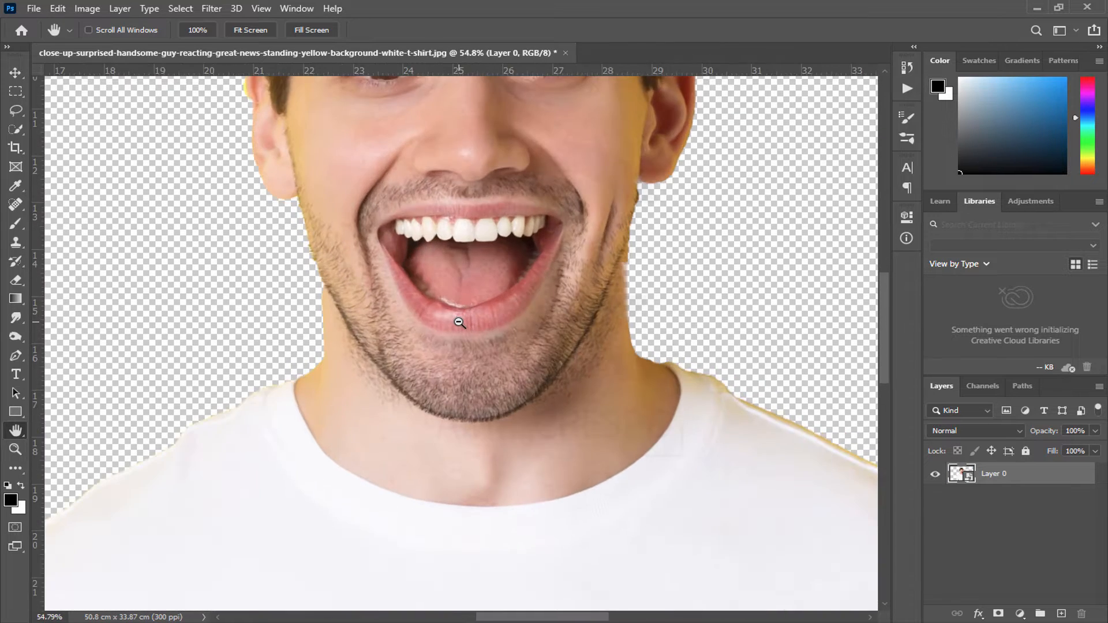
scroll(462, 314, "down", 3)
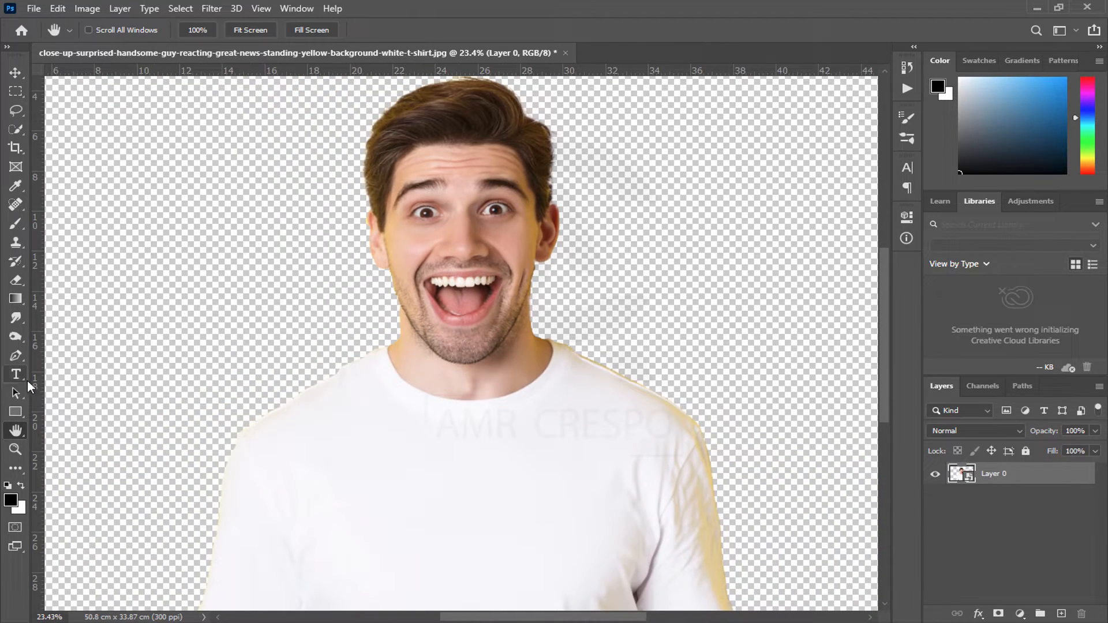
left_click(18, 353)
scroll(512, 305, "up", 3)
scroll(514, 307, "up", 1)
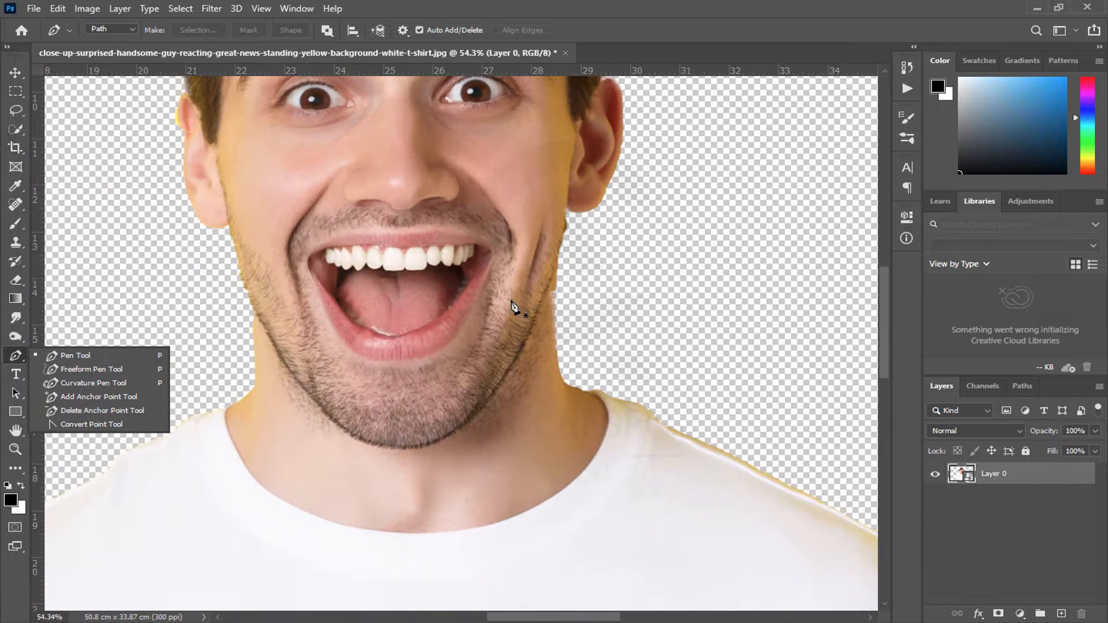
left_click(583, 232)
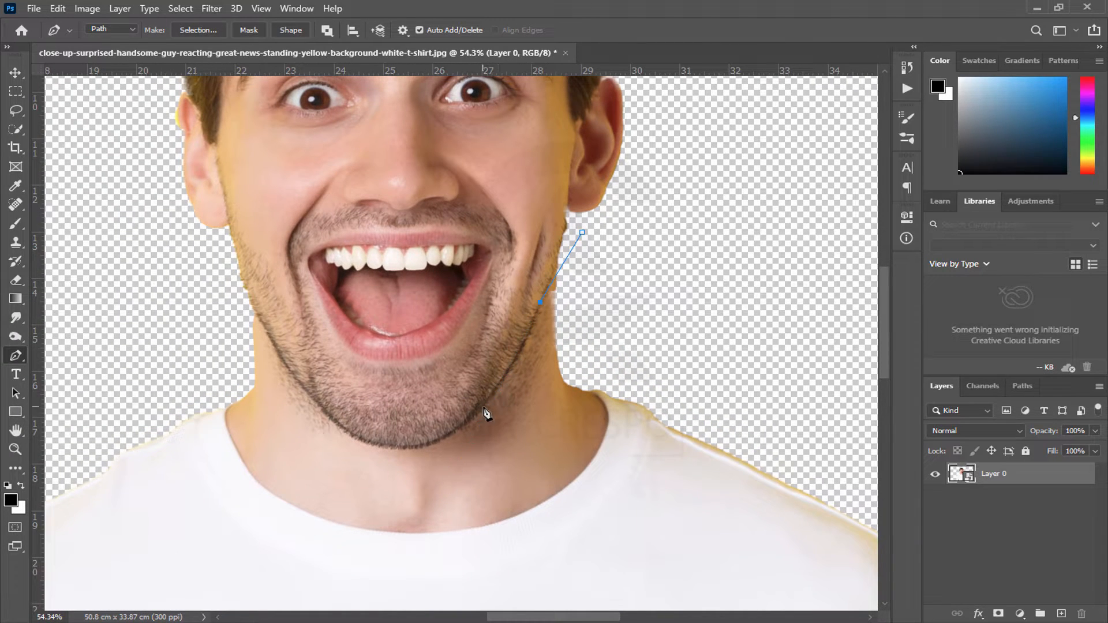
left_click_drag(305, 384, 261, 350)
left_click_drag(246, 294, 155, 146)
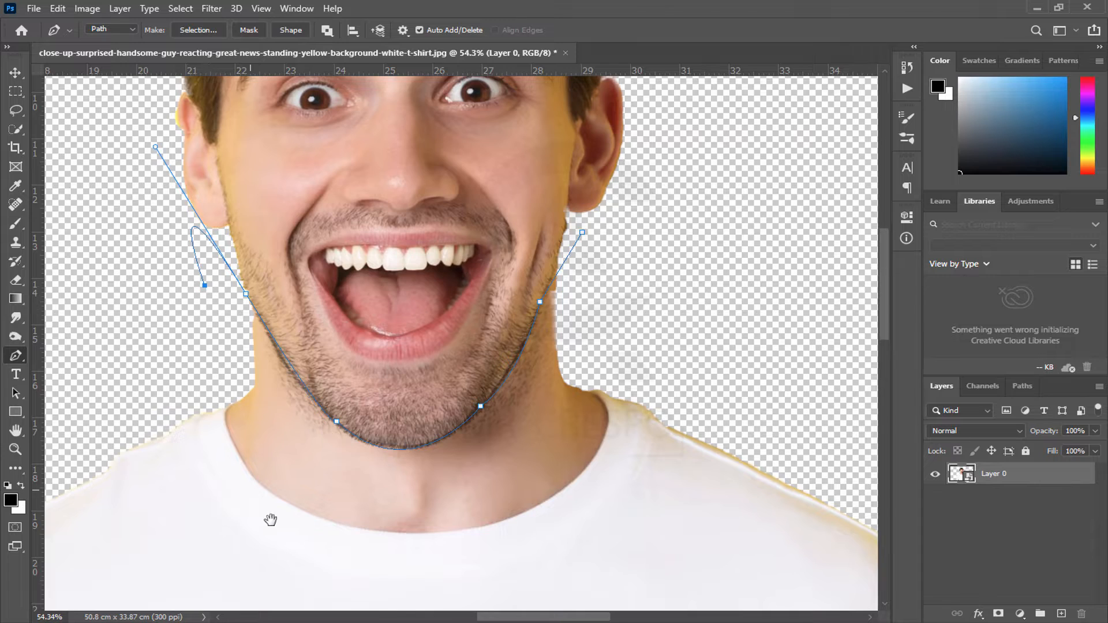
Step: Continue the path loosely around the ears and hair and close it at its starting point beside the jaw
scroll(272, 519, "down", 3)
left_click(311, 378)
left_click(237, 251)
left_click(253, 181)
left_click(327, 107)
left_click(475, 99)
left_click(599, 140)
left_click(620, 277)
left_click(511, 352)
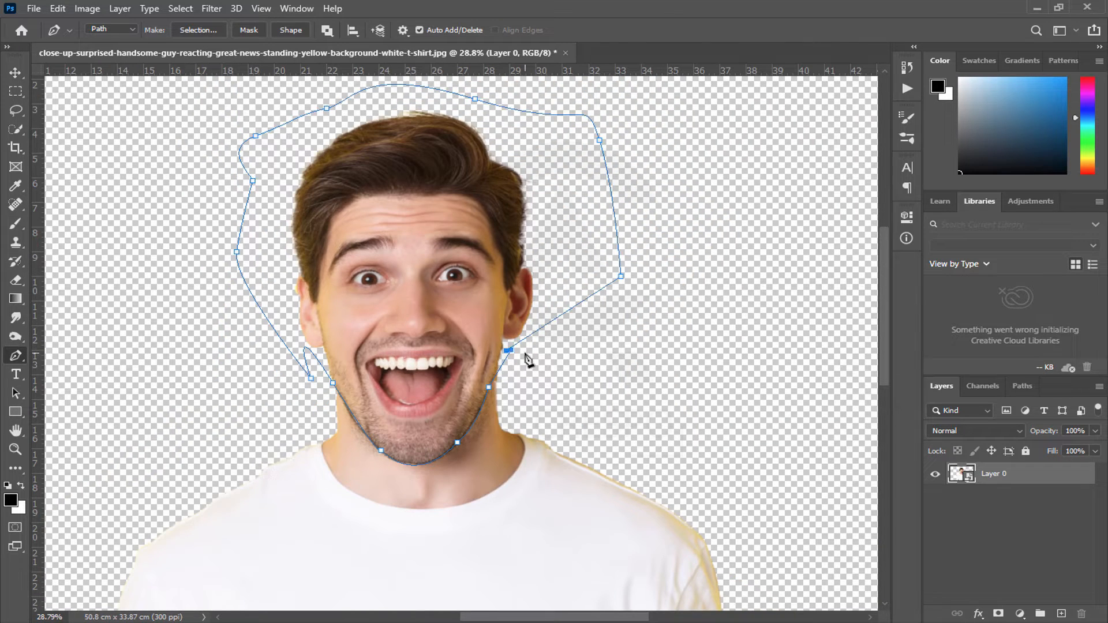
Step: Rasterize Layer 0, then cut the head enclosed by the path and paste it in place on a new layer
key("ctrl+Return")
right_click(1021, 473)
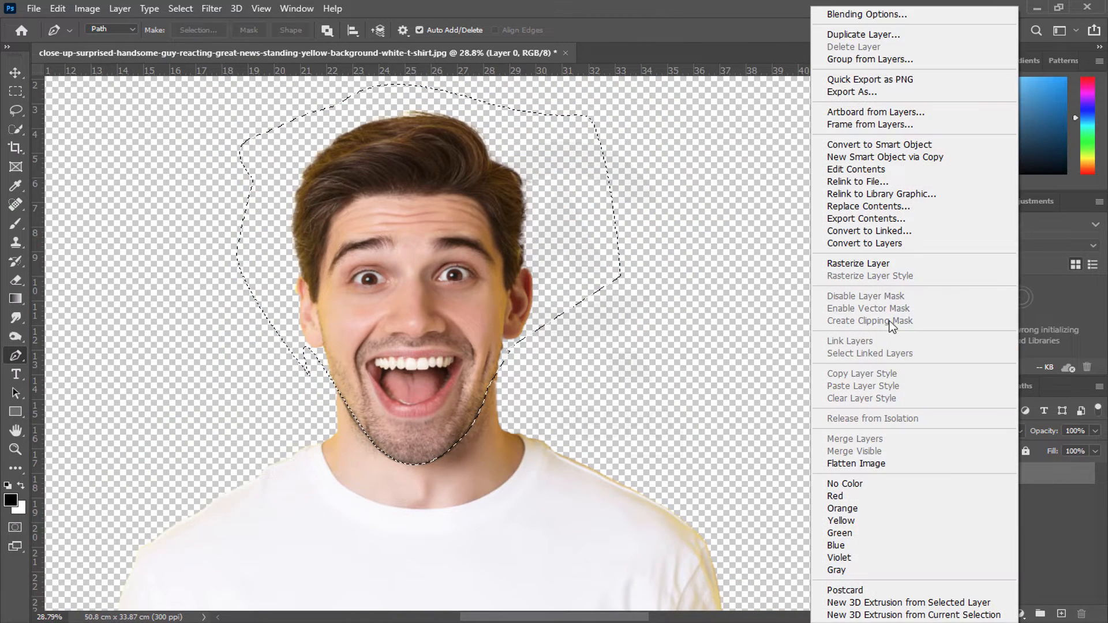
key("ctrl+c")
key("ctrl+shift+v")
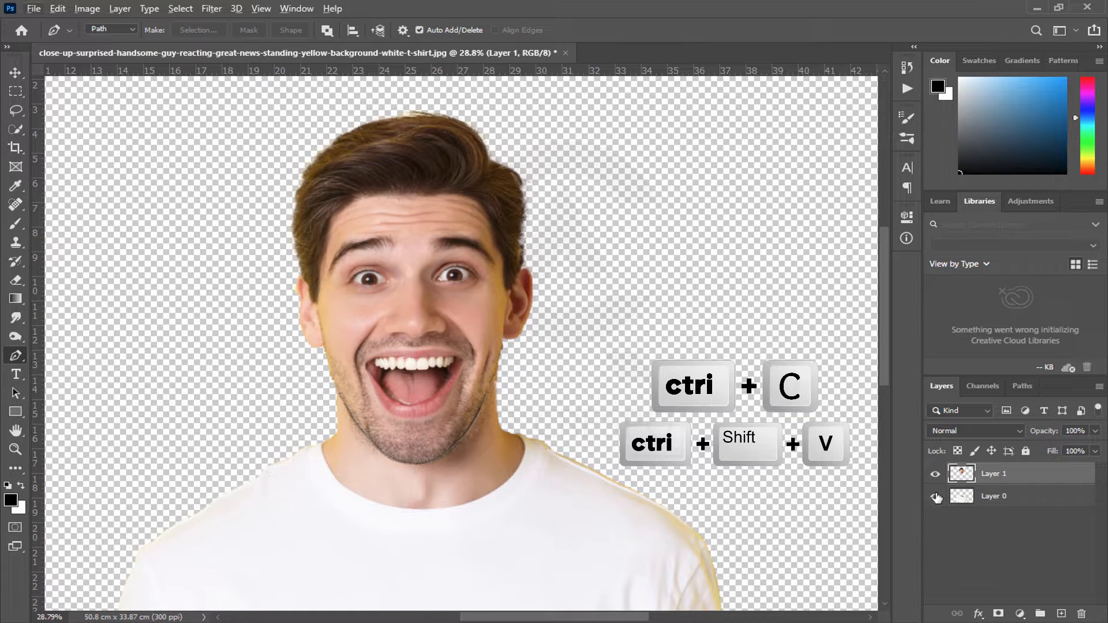
Step: Toggle the visibility of the head and body layers to check their separation
left_click_drag(936, 497, 936, 474)
scroll(767, 462, "down", 3)
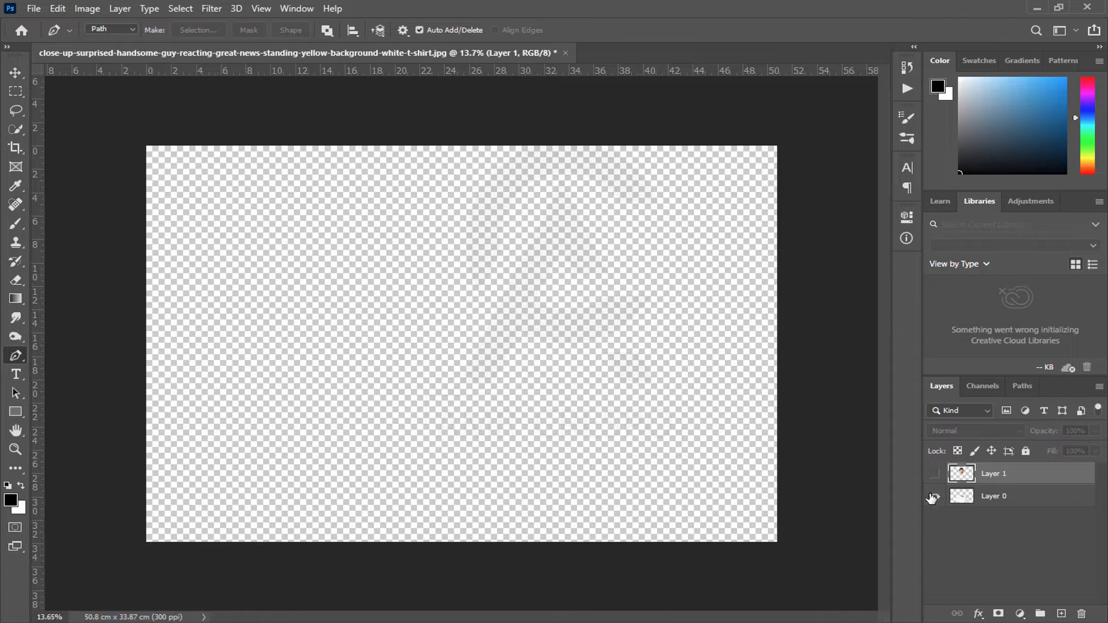
left_click_drag(932, 498, 935, 474)
Step: Scale the body on Layer 0 proportionally to 62.83% and position it centred beneath the head
left_click(1025, 497)
key("ctrl+t")
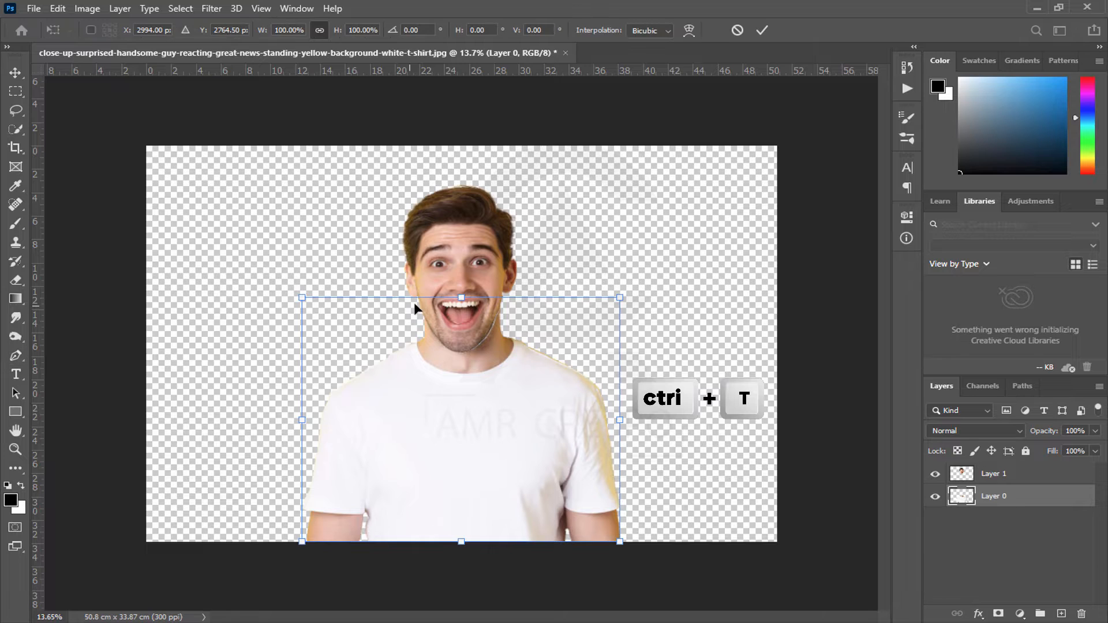
left_click_drag(622, 298, 502, 385)
left_click_drag(415, 477, 475, 402)
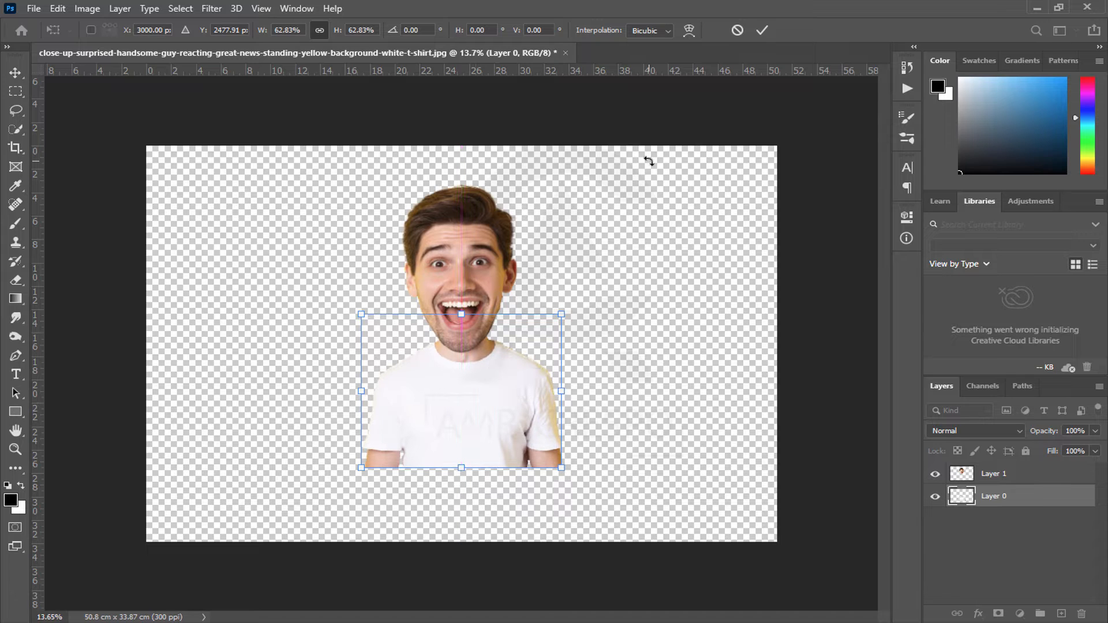
left_click(762, 30)
key("p")
scroll(516, 306, "up", 5)
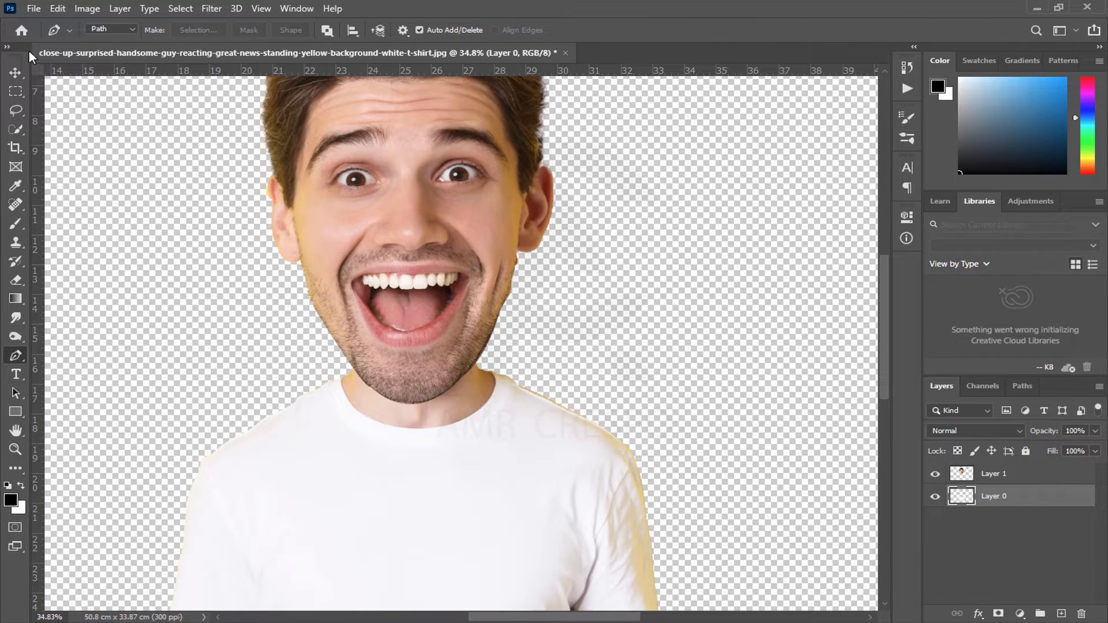
Step: Fit the whole canvas in view and convert the head layer, Layer 1, to a smart object
key("v")
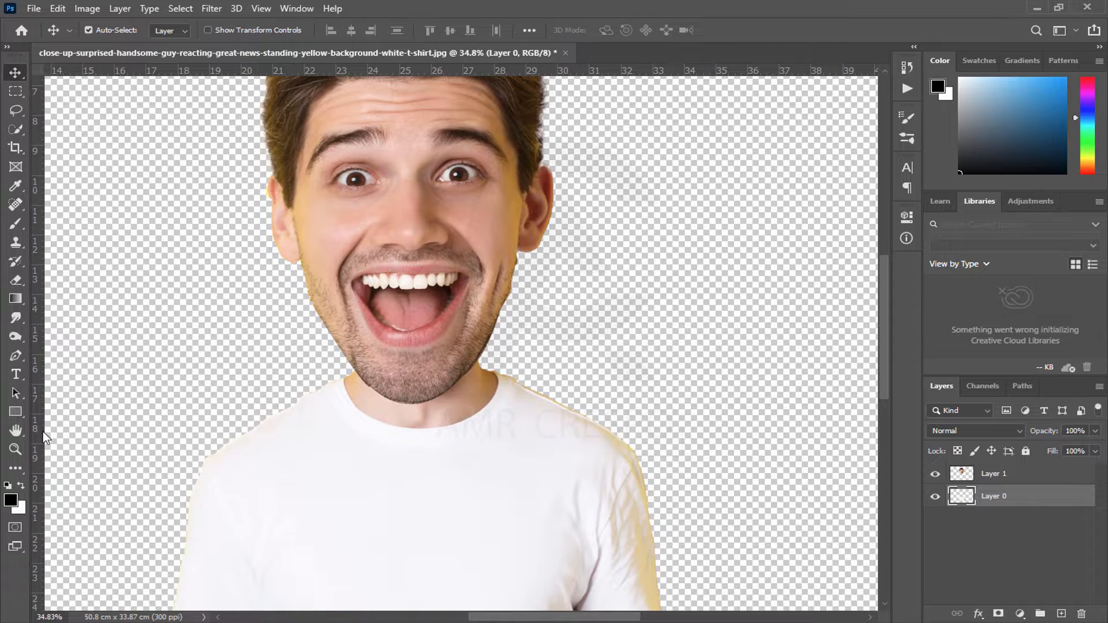
double_click(15, 430)
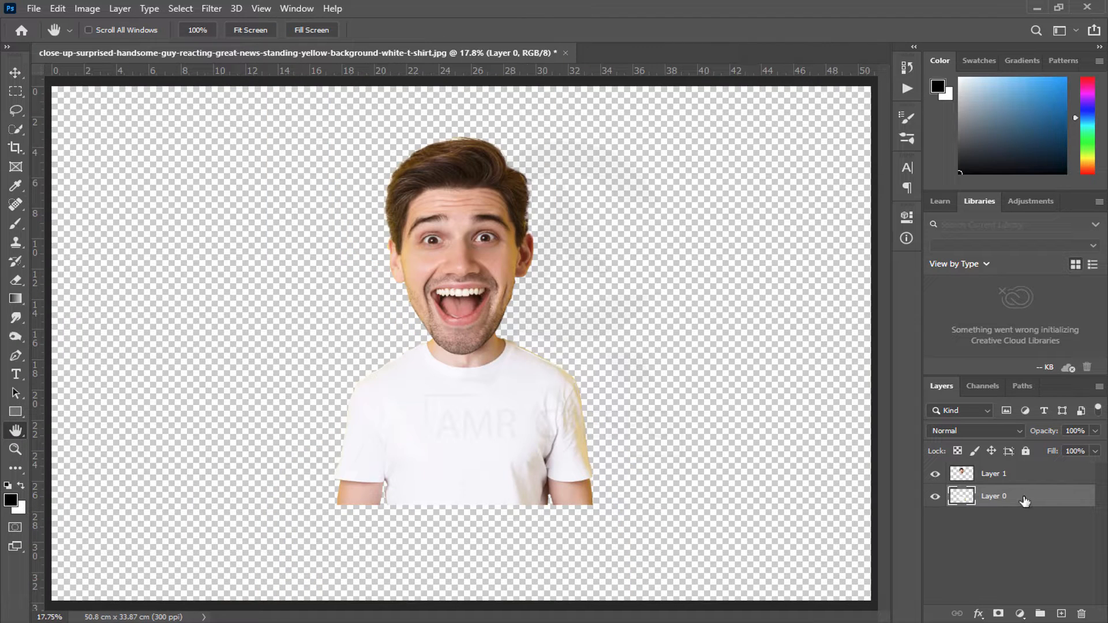
left_click(1013, 481)
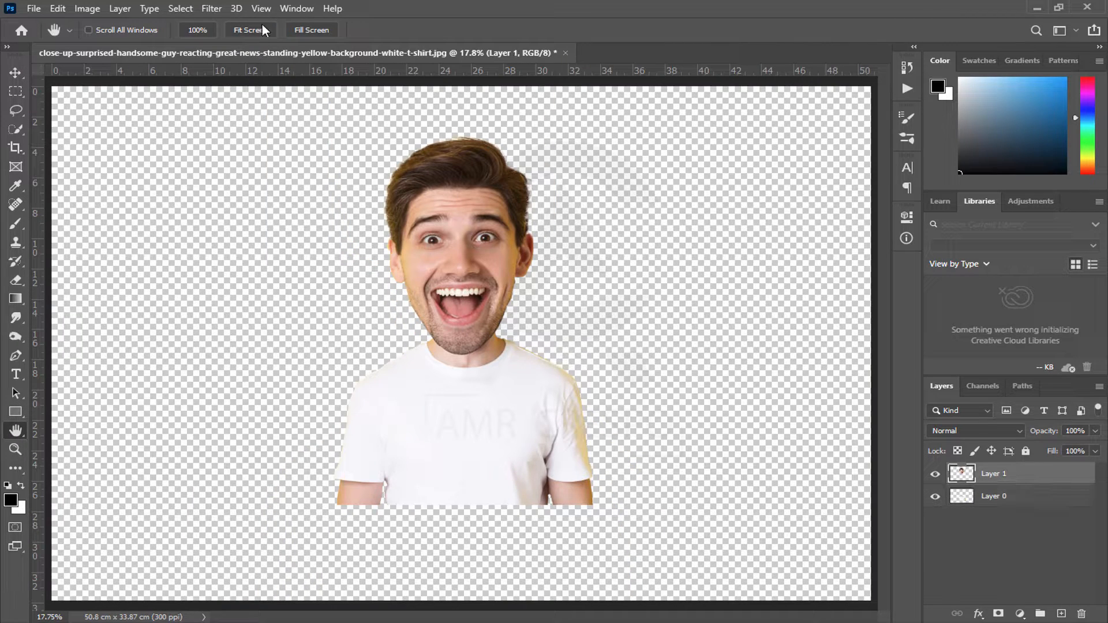
right_click(992, 474)
left_click(865, 212)
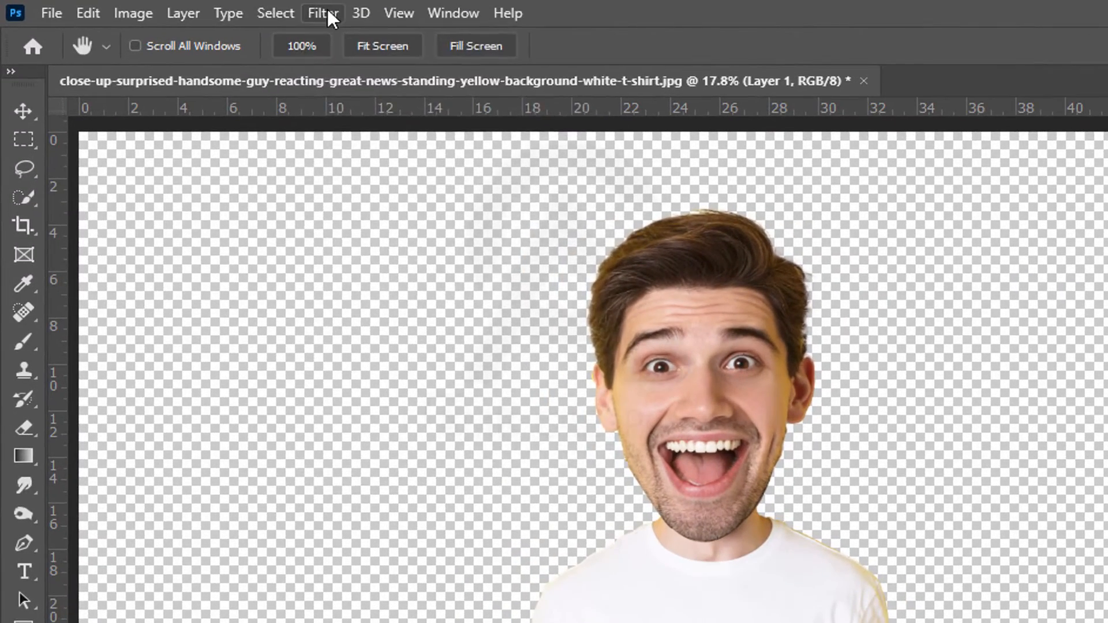
Step: Open the head in the Liquify filter with Face #1 selected and both eyes' size, height, width and tilt linked
left_click(327, 11)
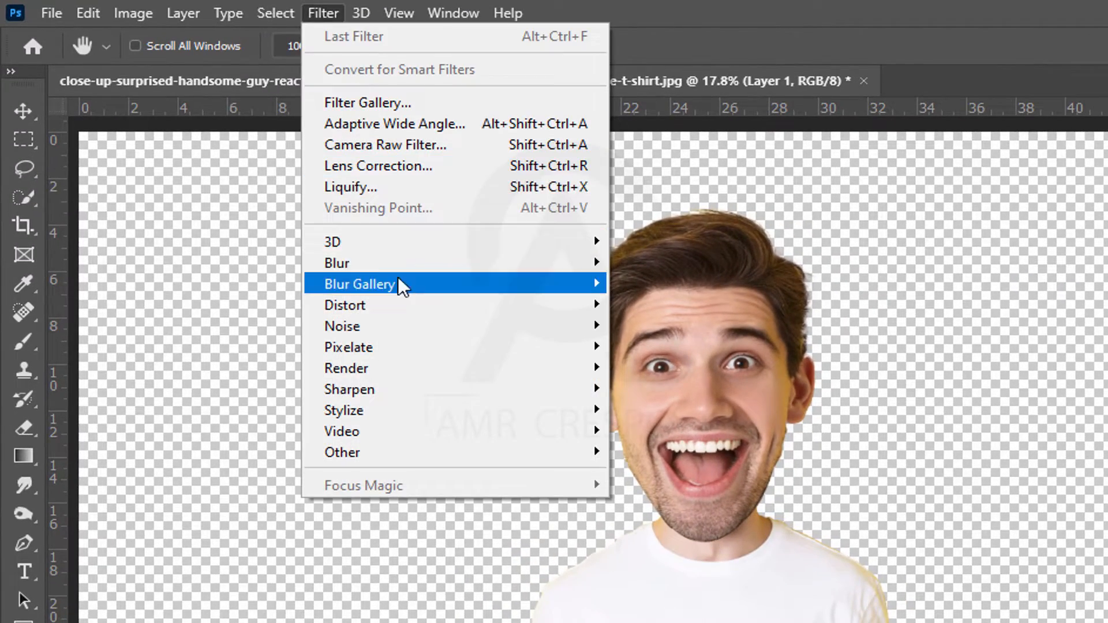
left_click(367, 183)
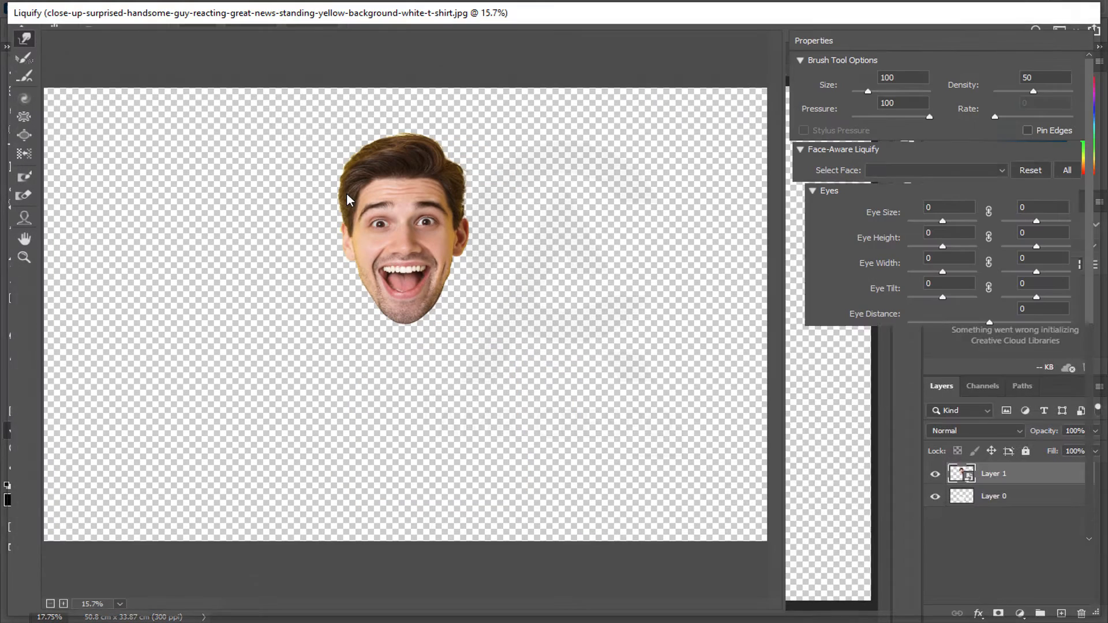
left_click(801, 149)
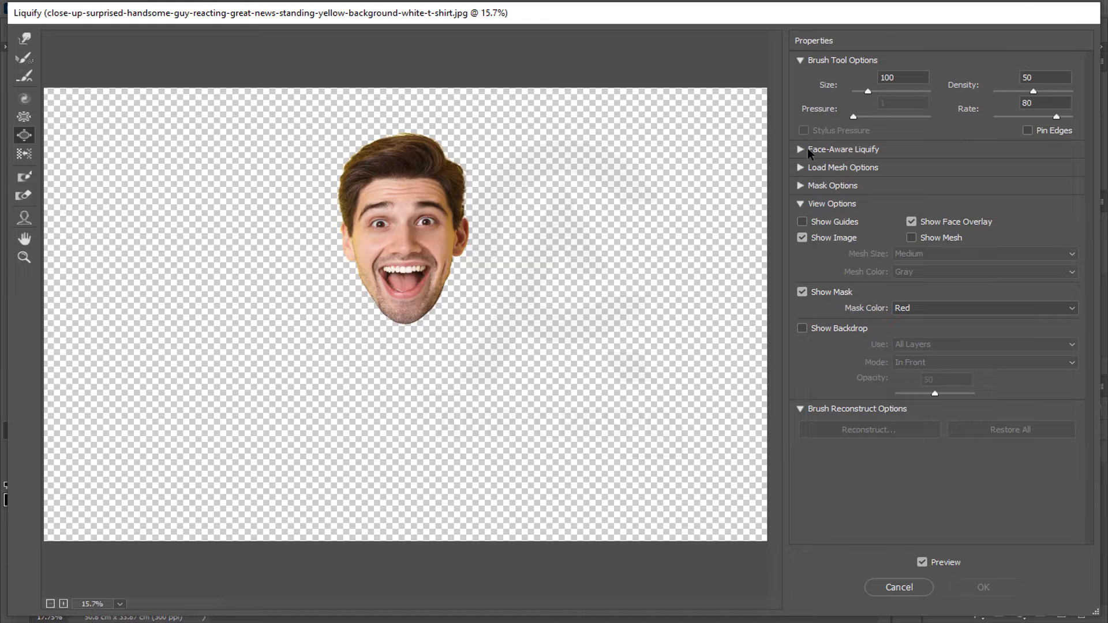
left_click(810, 151)
left_click(958, 170)
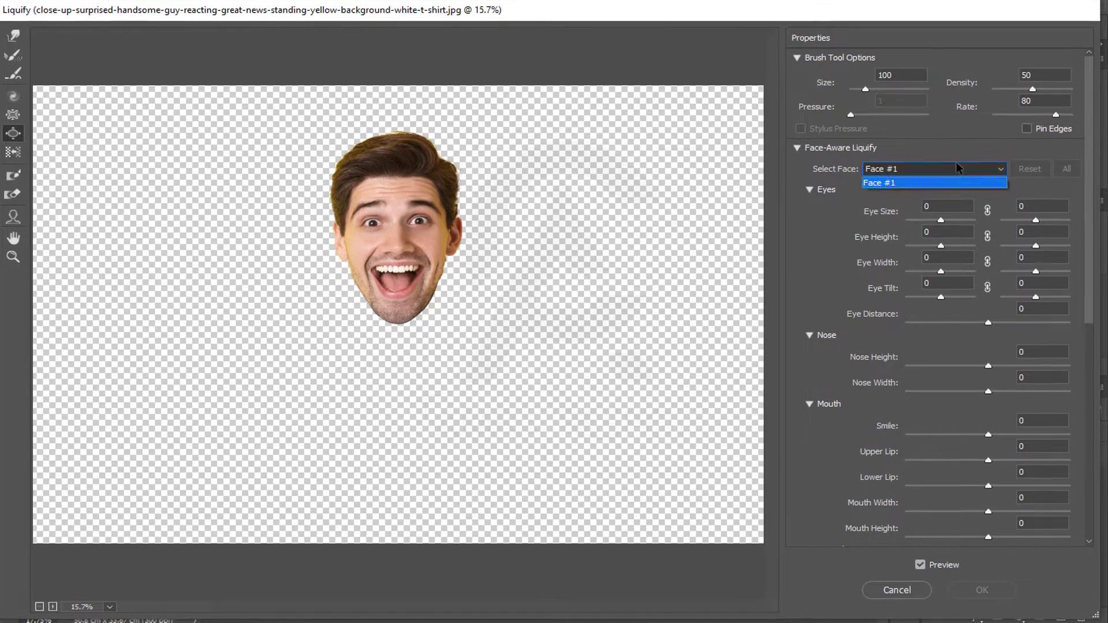
left_click(958, 180)
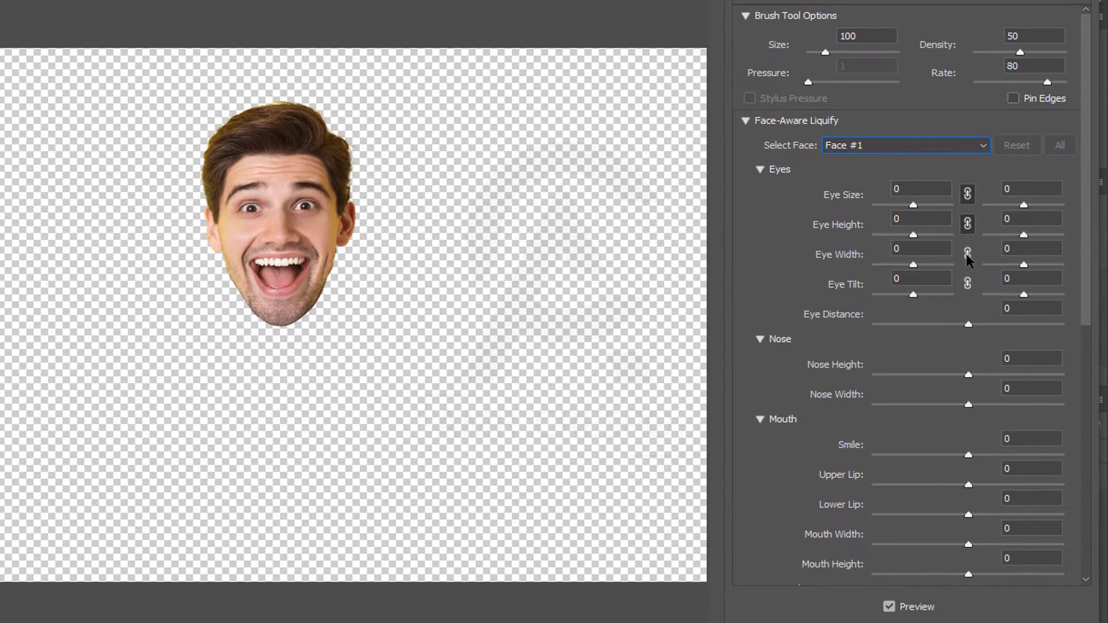
scroll(273, 237, "up", 5)
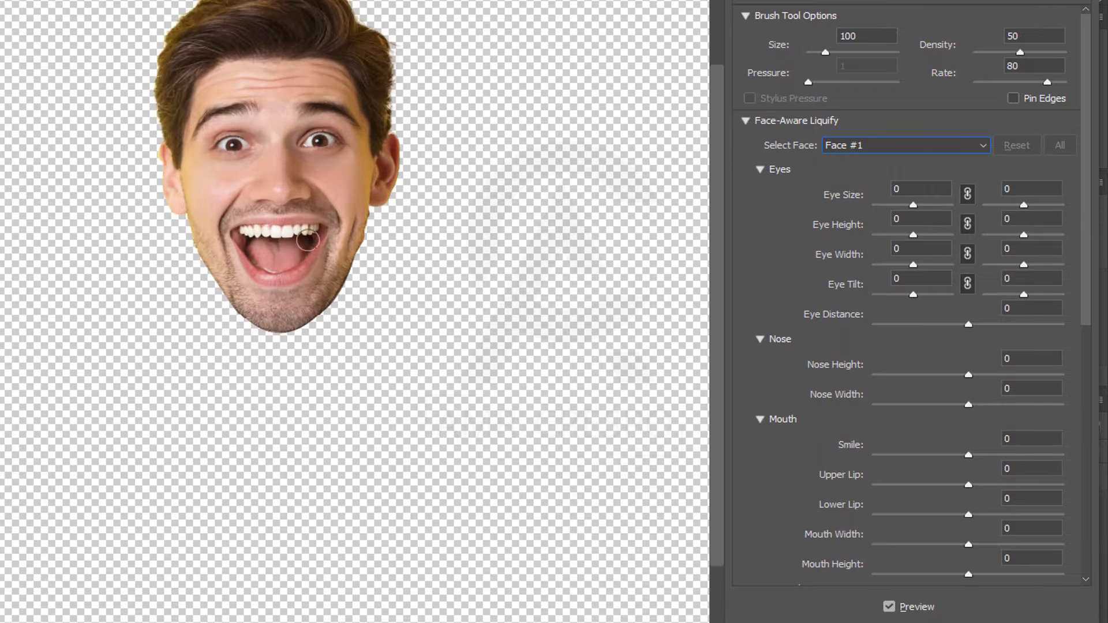
scroll(350, 265, "up", 2)
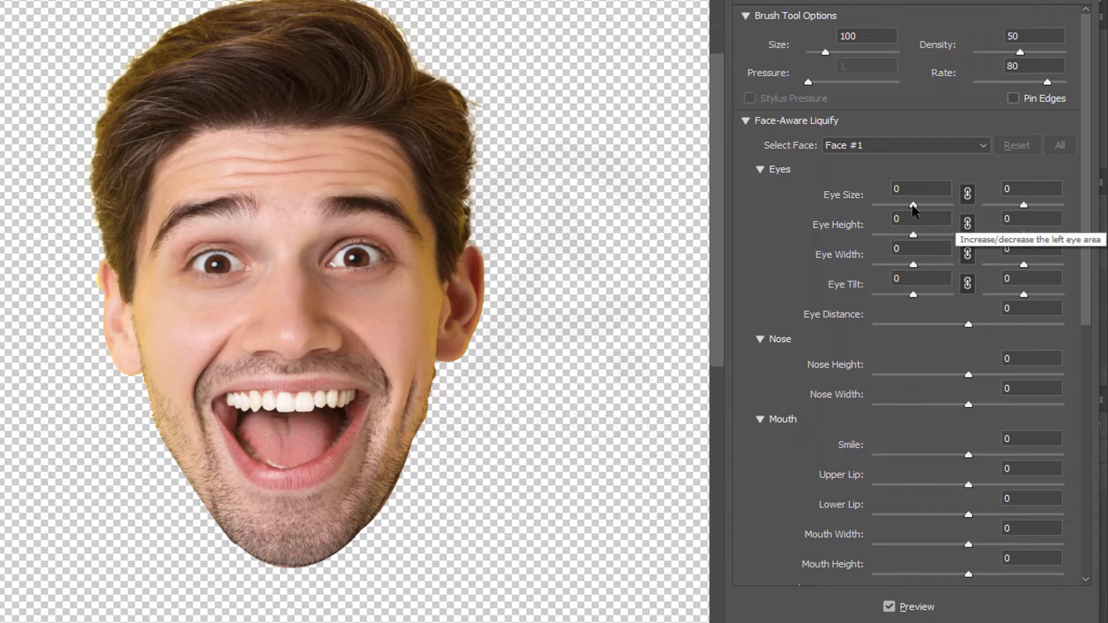
Step: Set Eye Size, Eye Height and Eye Width to 100 and Eye Tilt to -100 for both eyes
left_click_drag(913, 205, 976, 243)
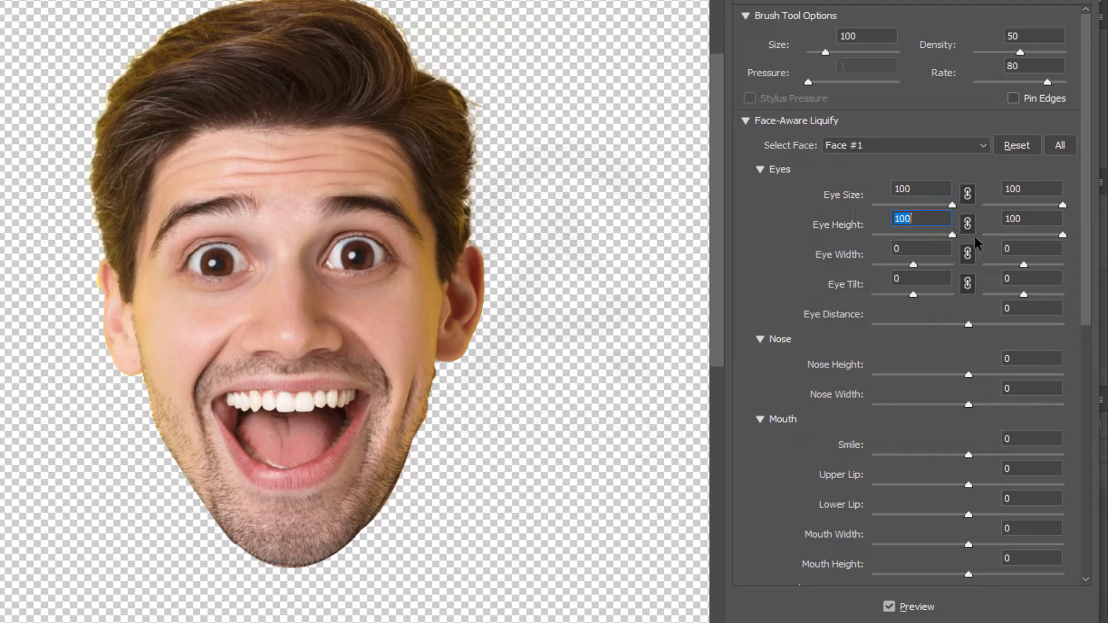
left_click(914, 271)
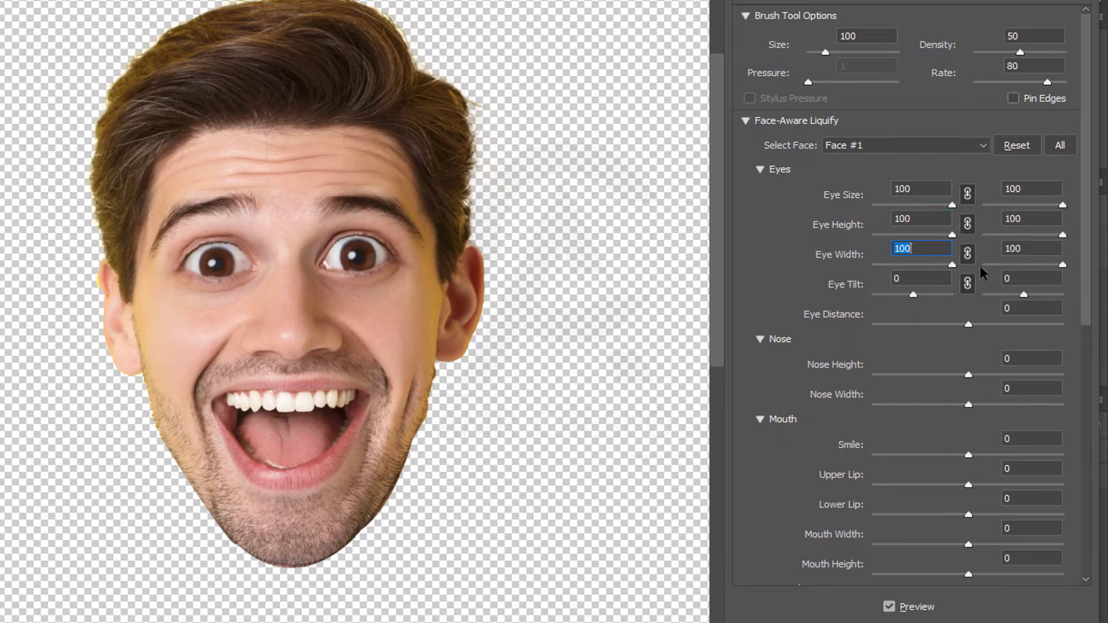
type("100")
key("Return")
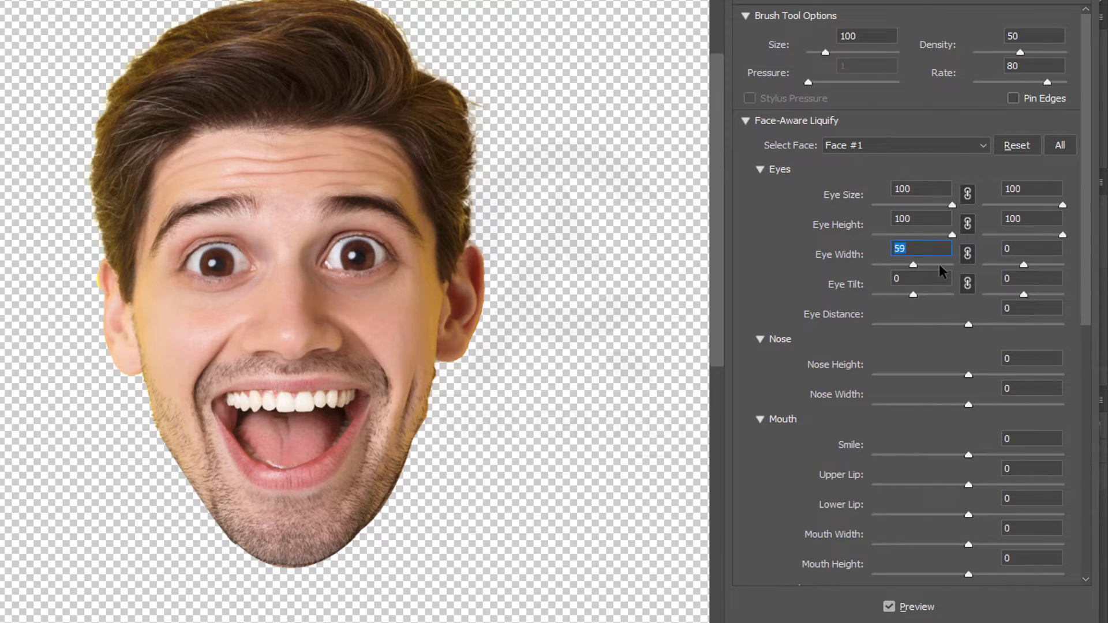
left_click(913, 296)
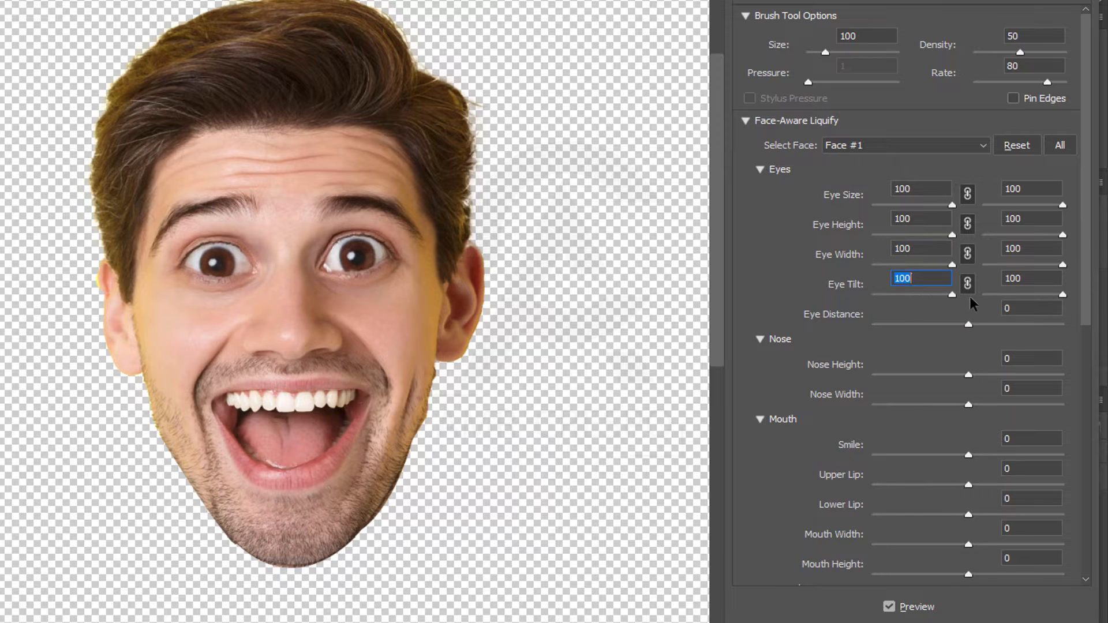
type("-100")
key("Return")
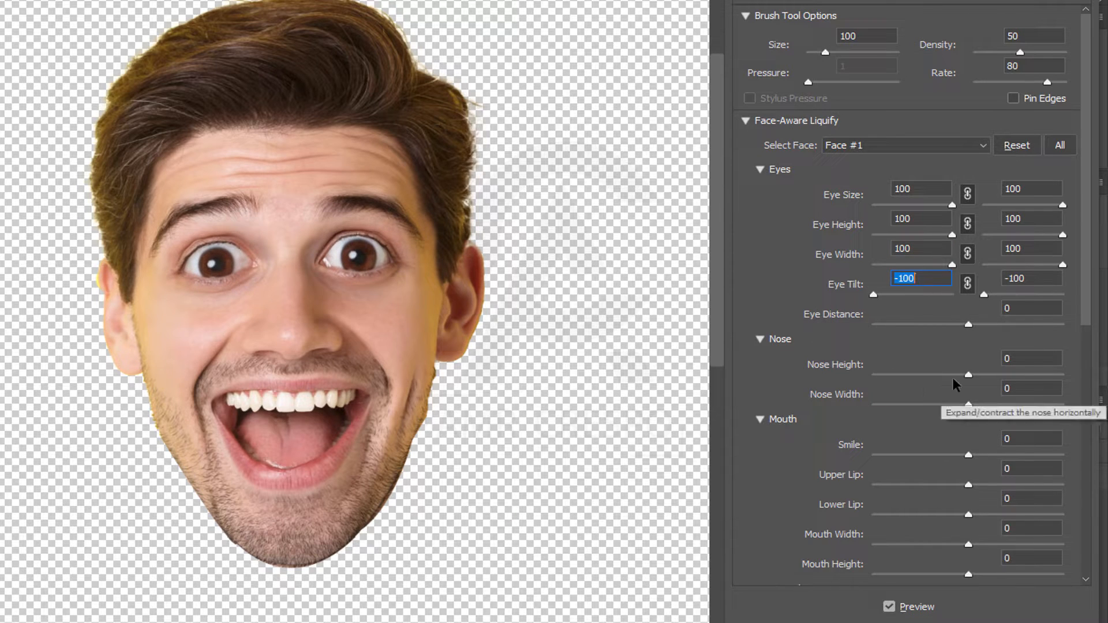
Step: Enlarge the nose by setting both Nose Height and Nose Width to 100
left_click_drag(970, 375, 1057, 376)
type("100")
key("Return")
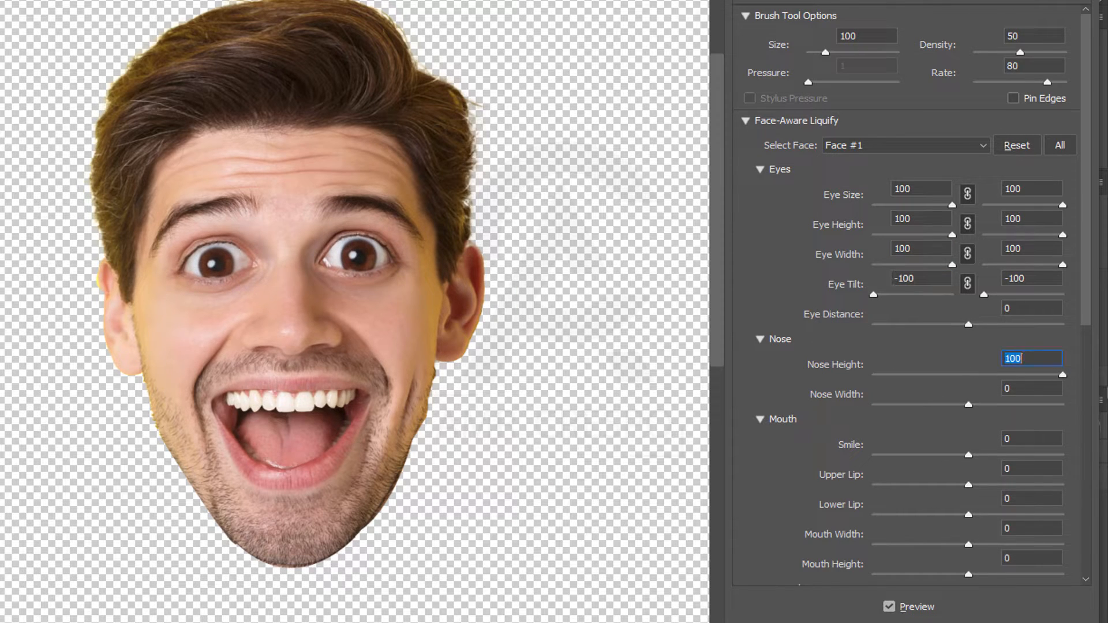
key("Tab")
type("-100")
key("Return")
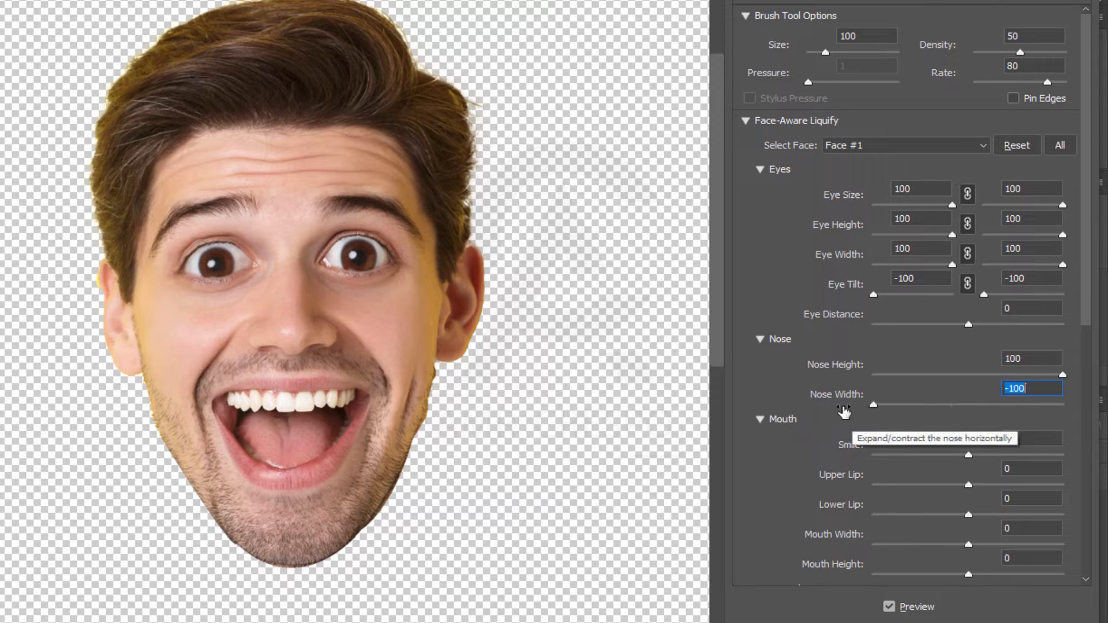
type("100")
key("Return")
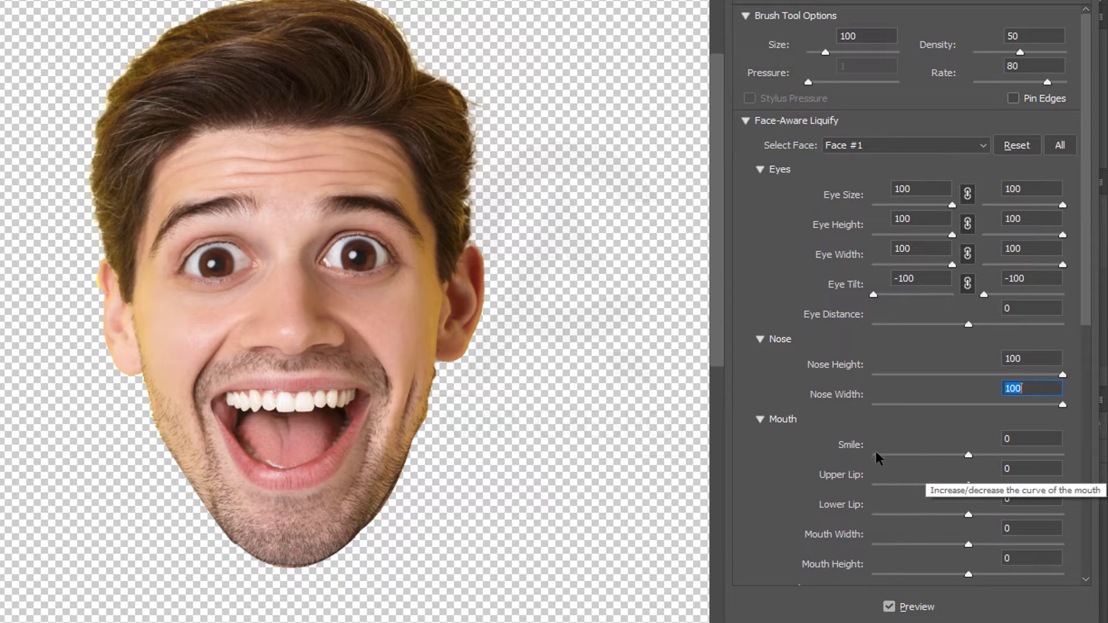
Step: Exaggerate the mouth with Smile 100, Upper Lip 11, Mouth Width 84 and Mouth Height 37
left_click_drag(969, 457, 887, 459)
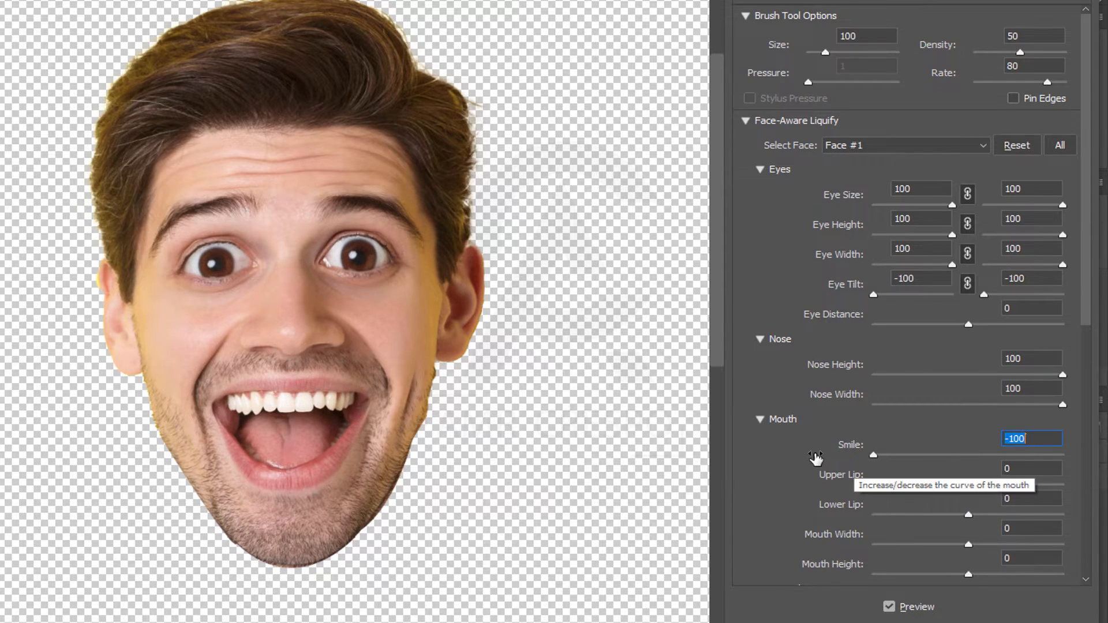
left_click_drag(968, 456, 1063, 458)
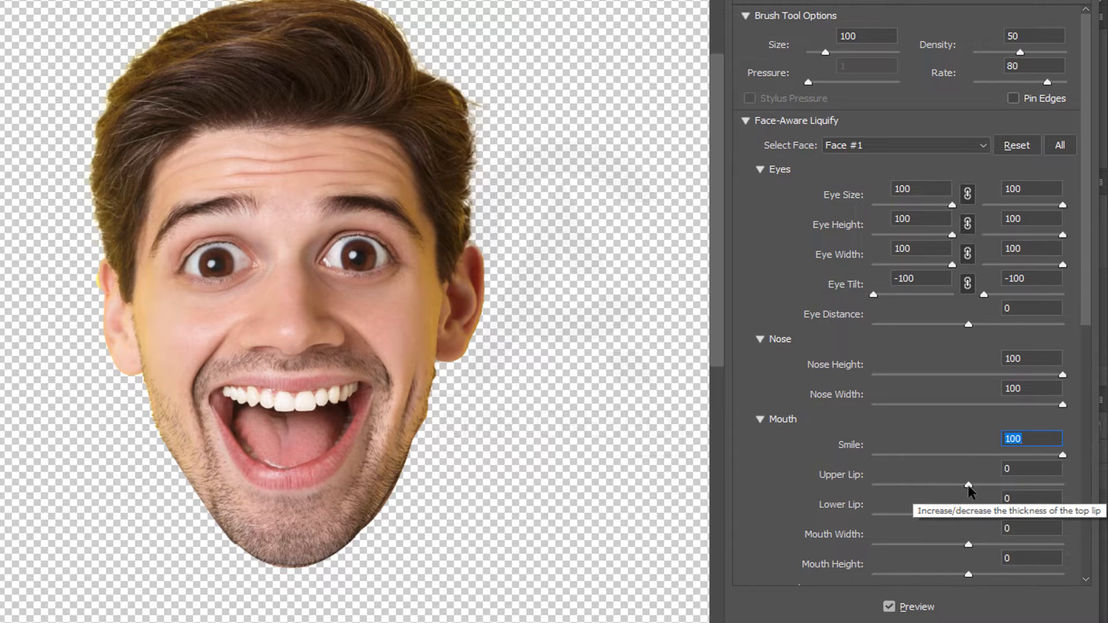
left_click_drag(969, 487, 978, 486)
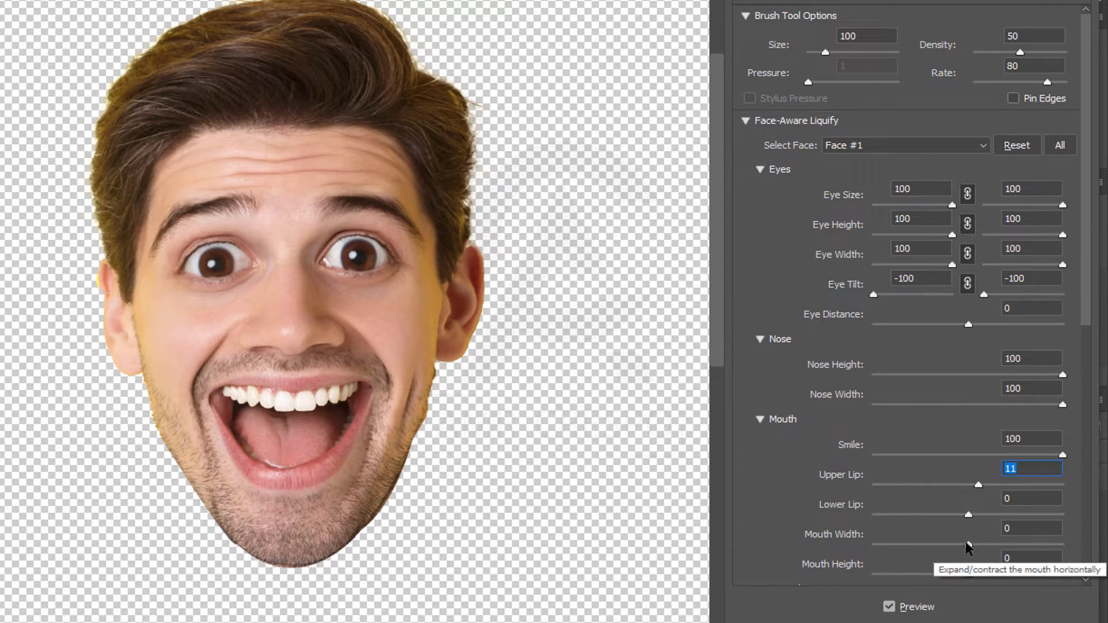
left_click_drag(967, 544, 1045, 545)
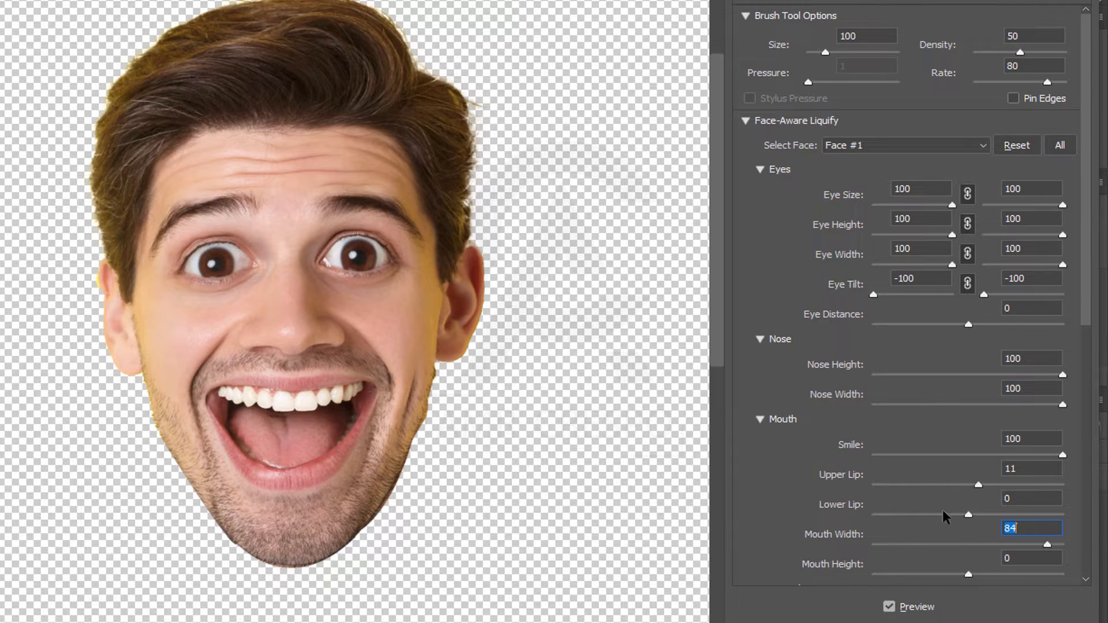
left_click_drag(970, 576, 1000, 575)
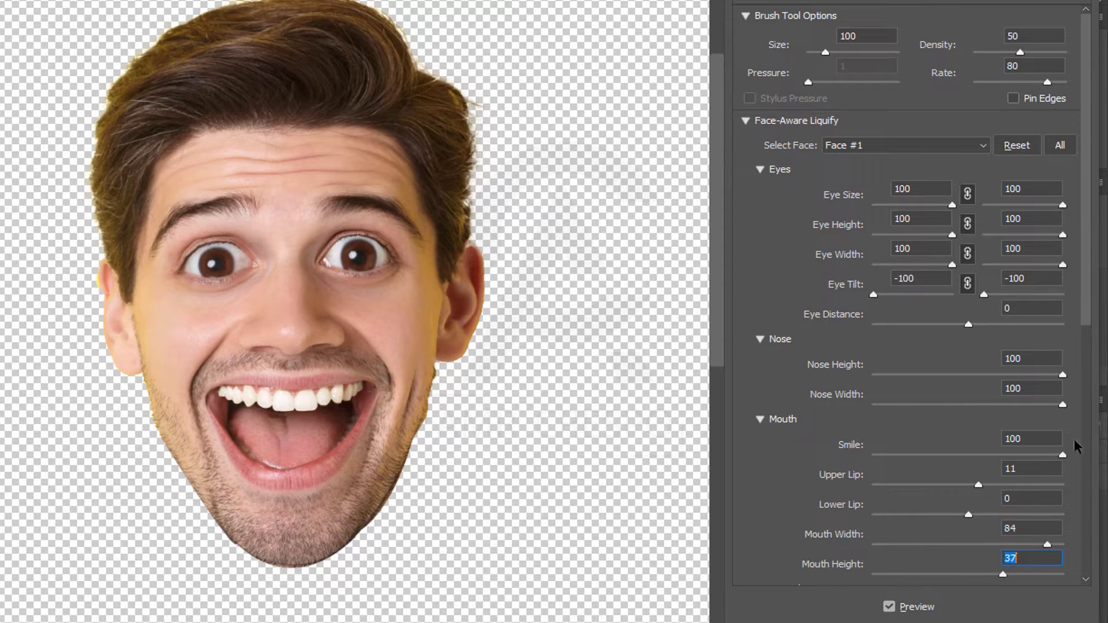
Step: Set the face shape to Forehead 96, Face Width 100, Jawline 72 and Chin Height -81, and apply the Liquify filter
left_click_drag(1083, 321, 1090, 454)
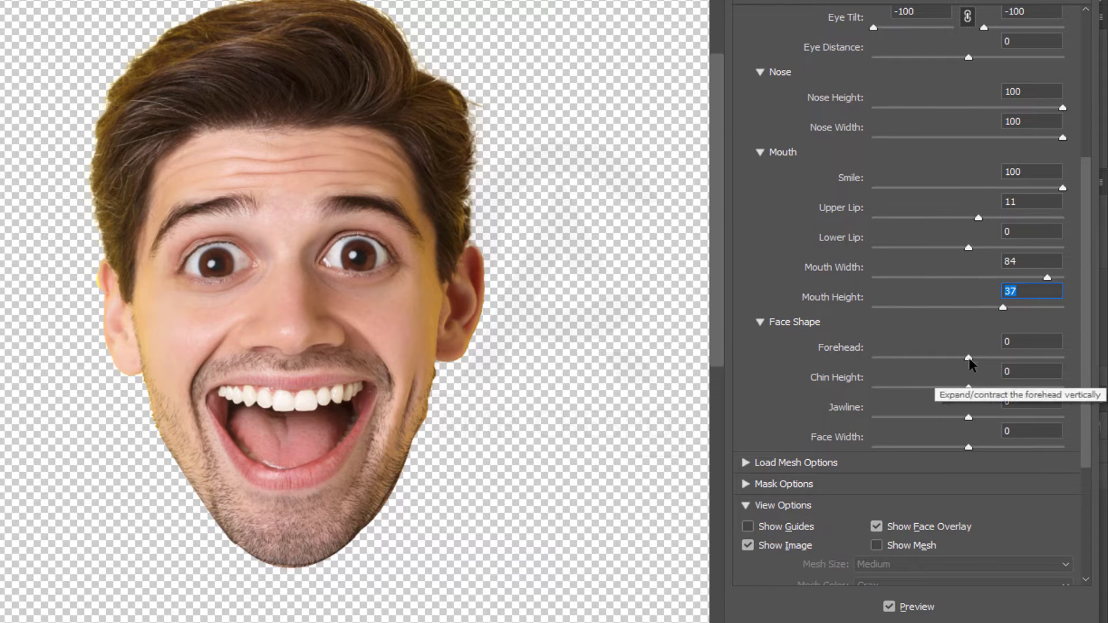
left_click_drag(969, 359, 1059, 364)
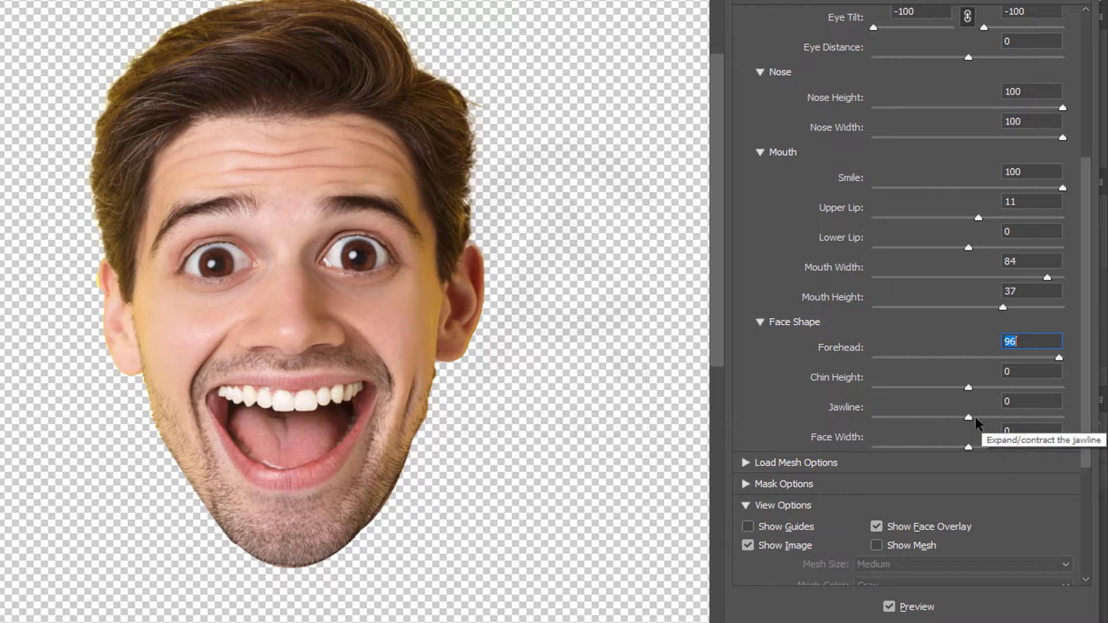
left_click_drag(969, 448, 1065, 449)
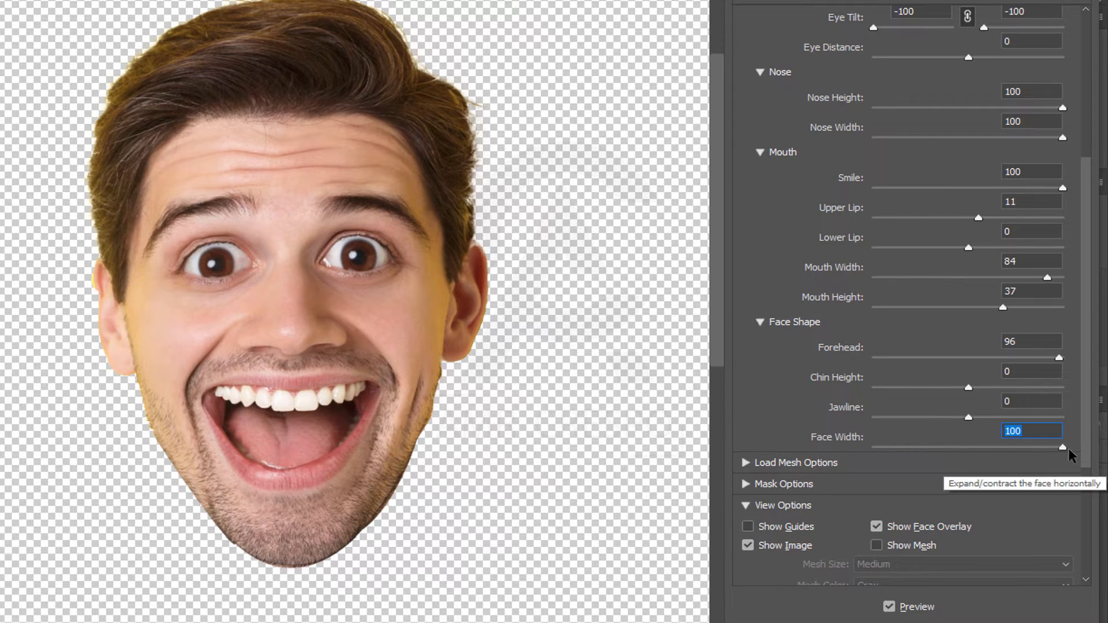
left_click_drag(968, 418, 1037, 422)
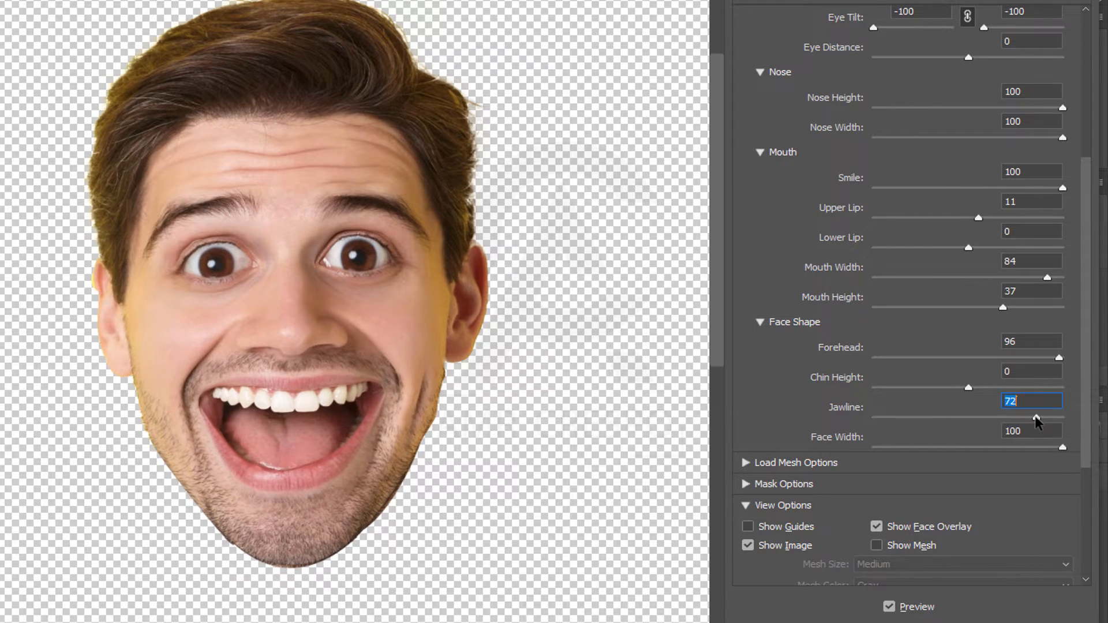
left_click_drag(969, 392, 892, 391)
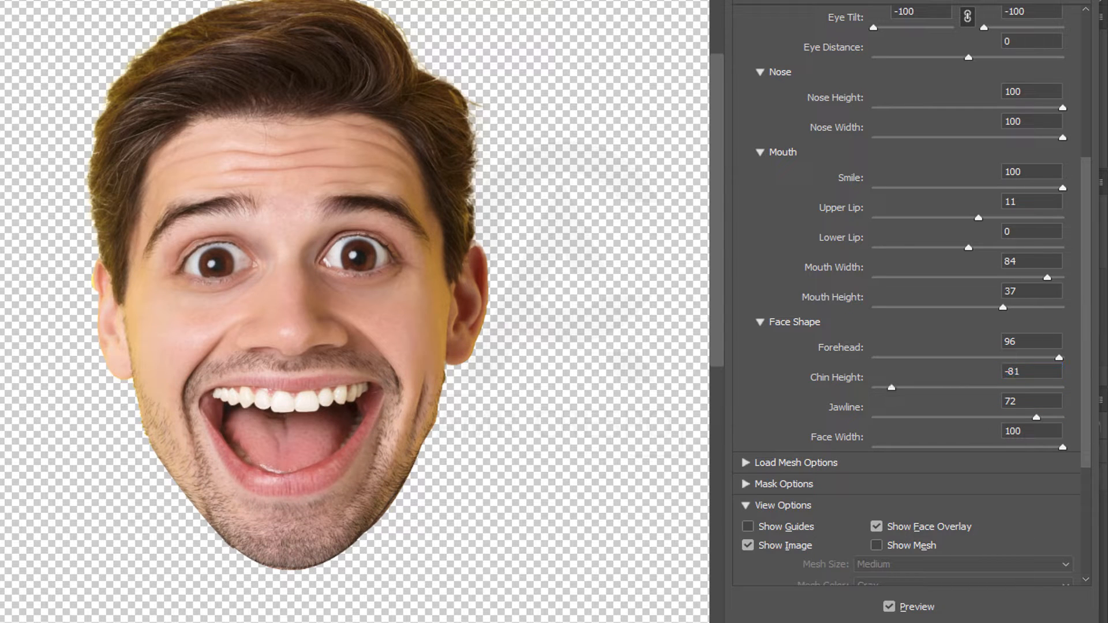
key("Return")
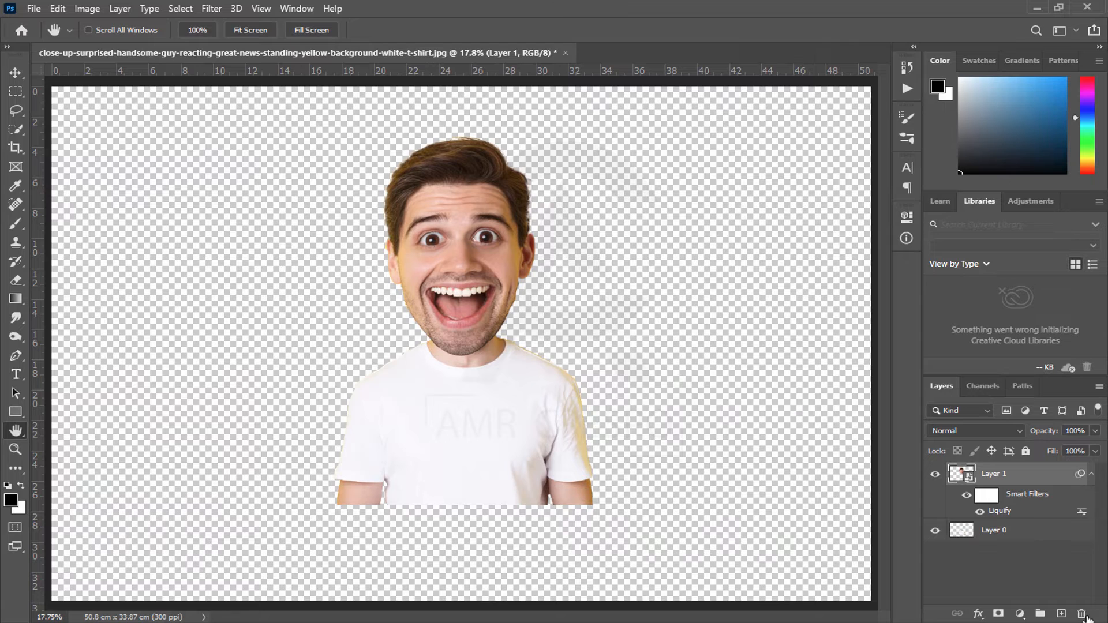
Step: Add a layer mask to Layer 1 and trim the uneven cheek edge below the man's left ear with a black 62 px hard round brush
left_click(998, 614)
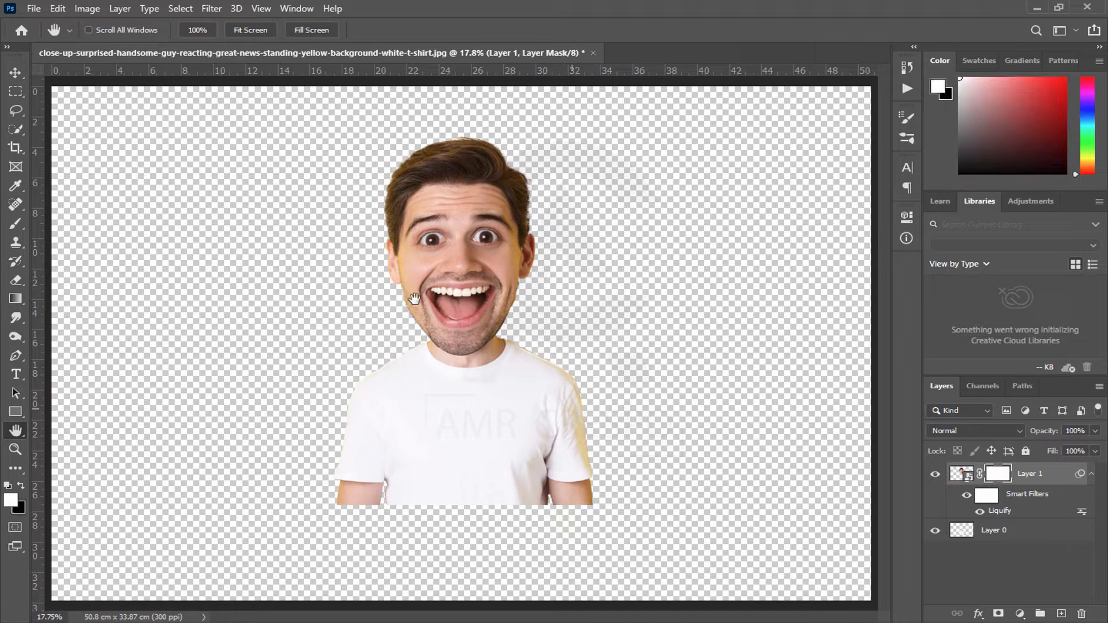
scroll(563, 309, "up", 6, "alt")
scroll(532, 335, "up", 5)
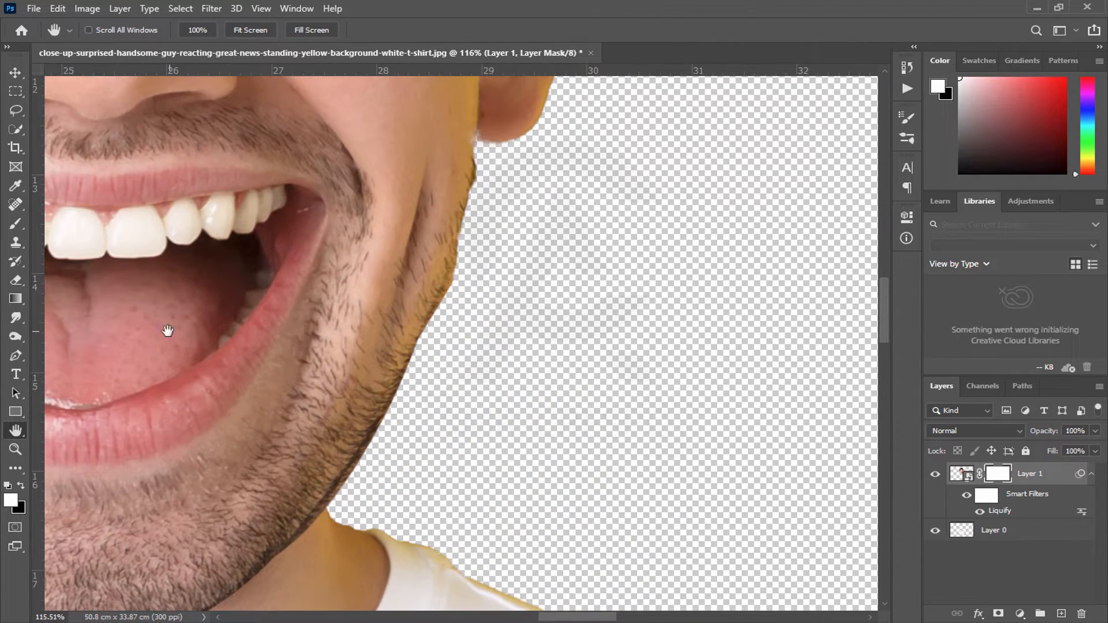
left_click(15, 223)
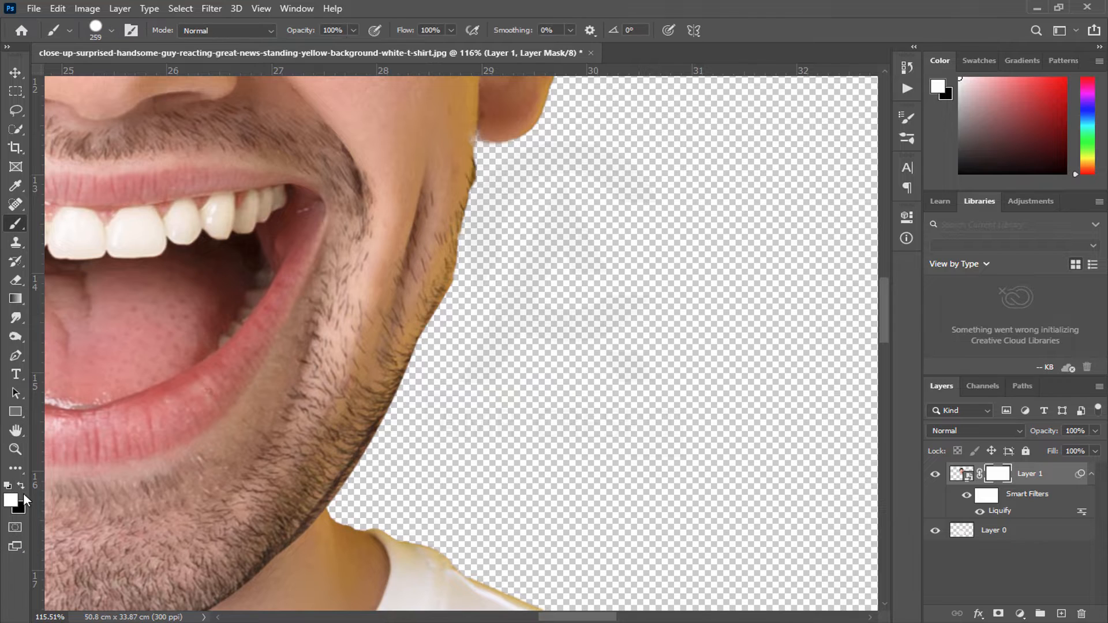
left_click(22, 486)
right_click(765, 332)
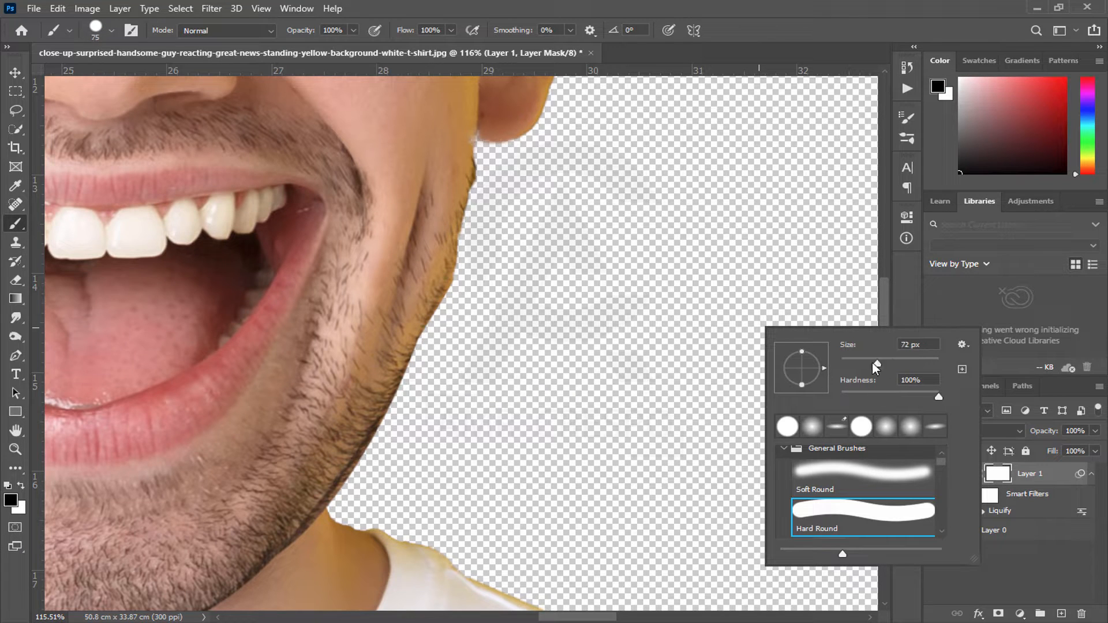
left_click_drag(871, 362, 869, 363)
left_click(473, 277)
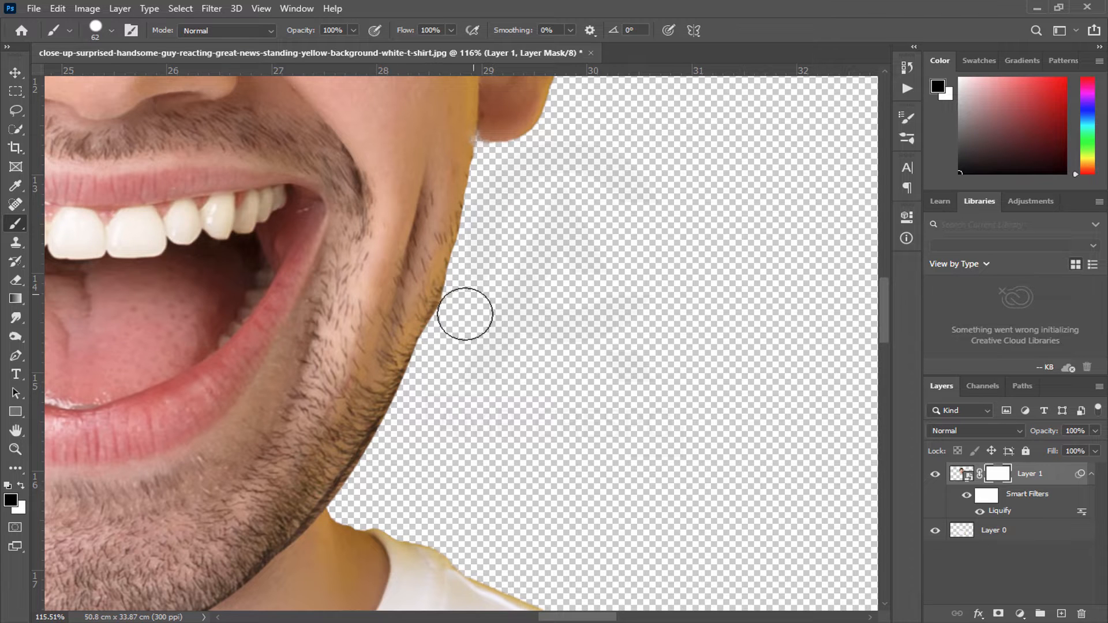
scroll(594, 348, "down", 5)
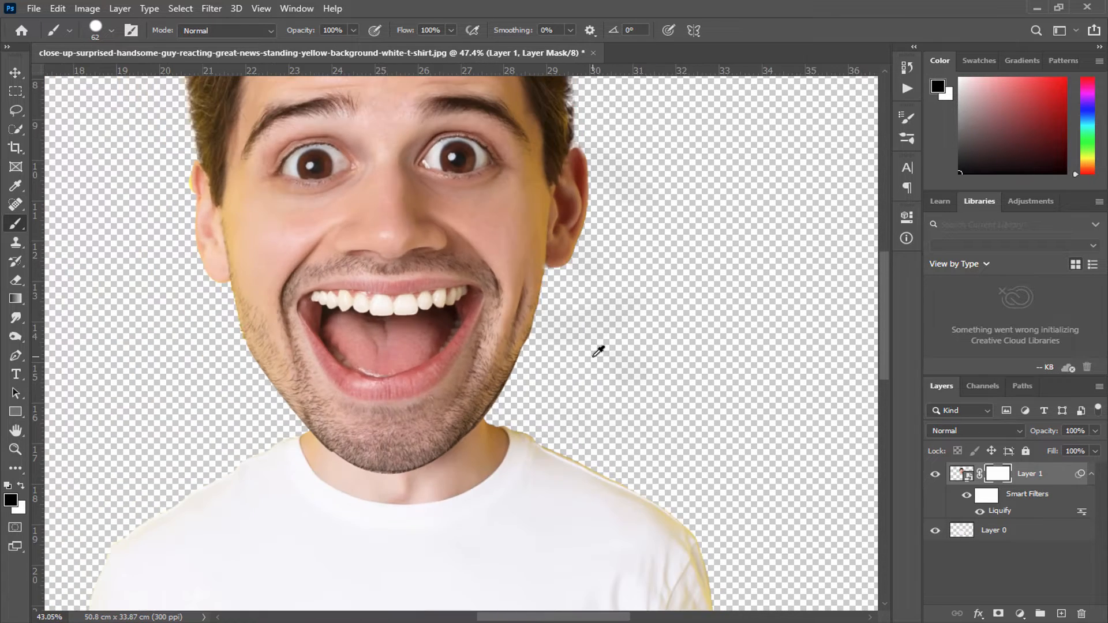
scroll(598, 351, "down", 5)
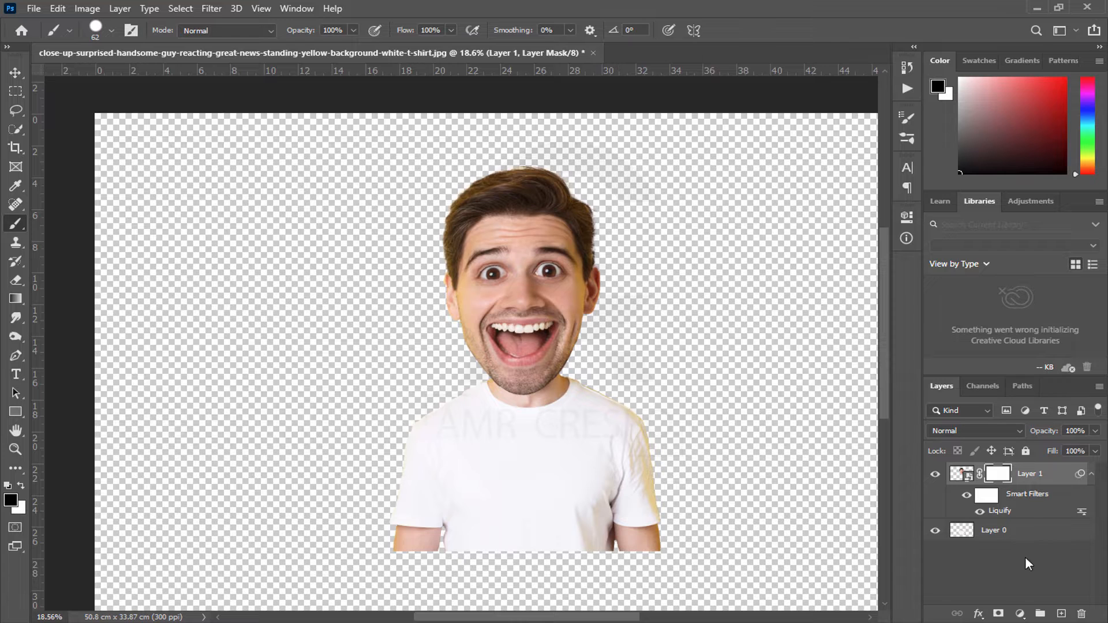
Step: Combine Layer 1 and Layer 0 into a single smart object
left_click(1047, 531)
right_click(1048, 531)
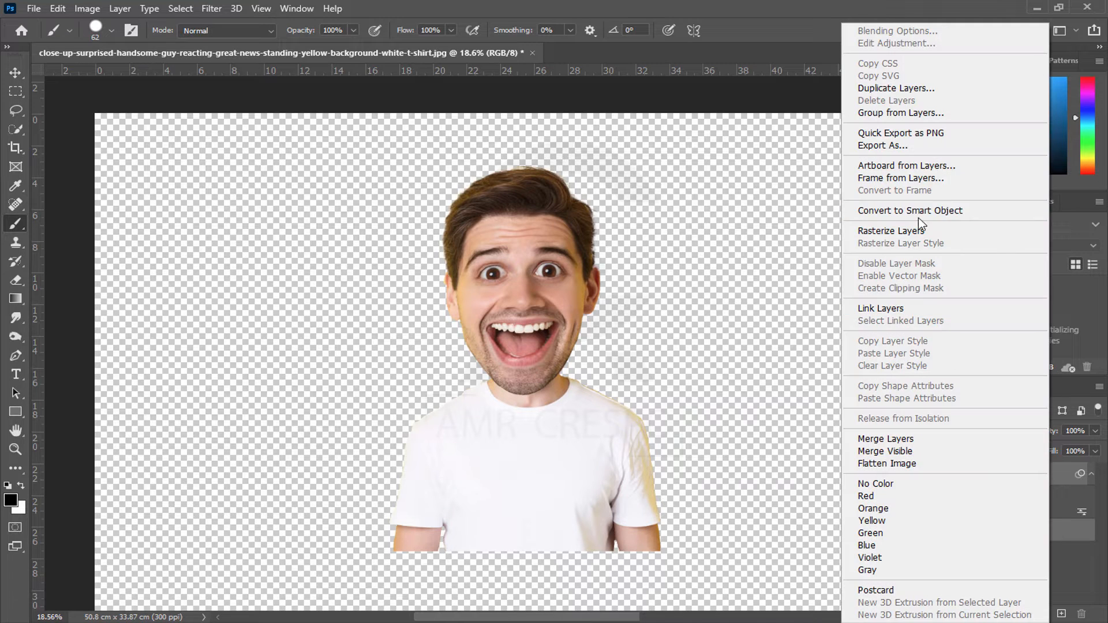
left_click(919, 216)
Step: Scale the smart object up to about 120% and centre it horizontally on the canvas with the body near the lower edge
key("ctrl+t")
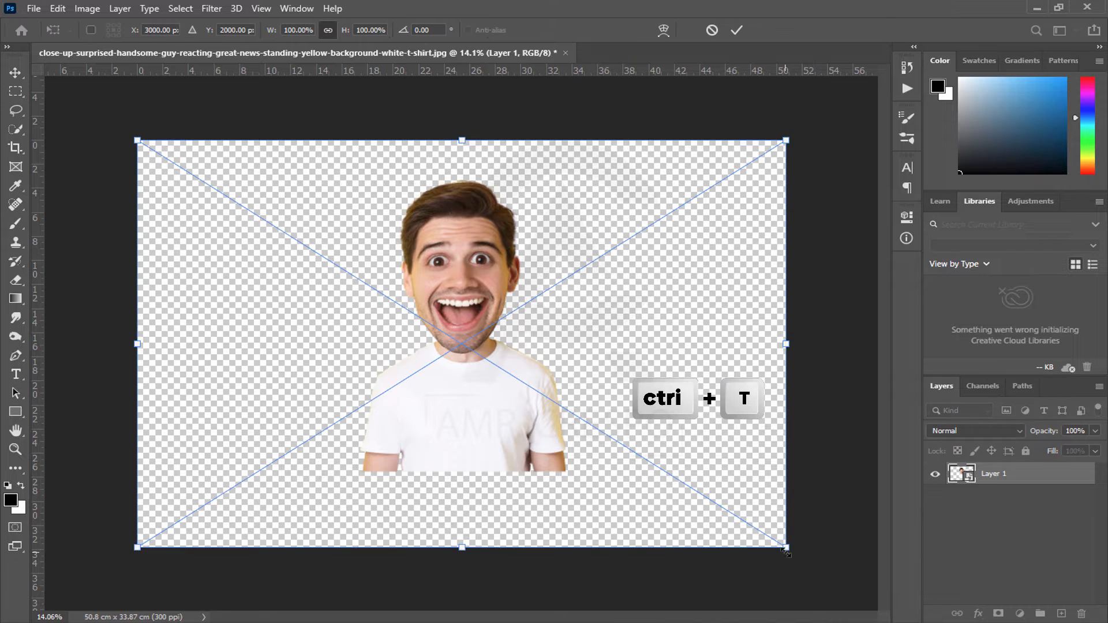
left_click_drag(787, 550, 929, 620)
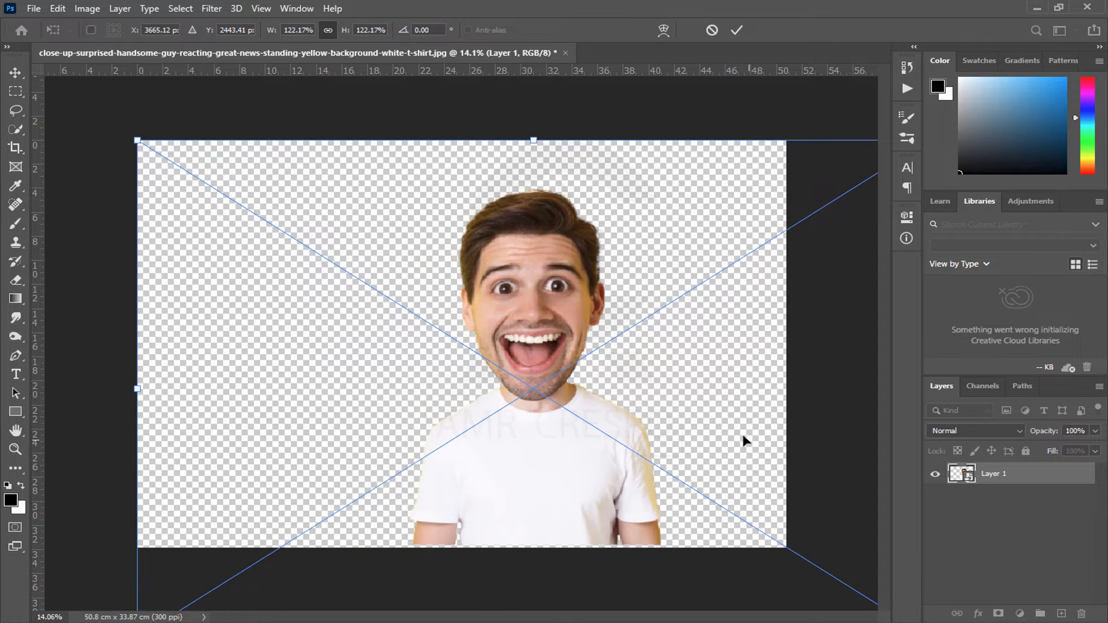
left_click_drag(742, 440, 681, 433)
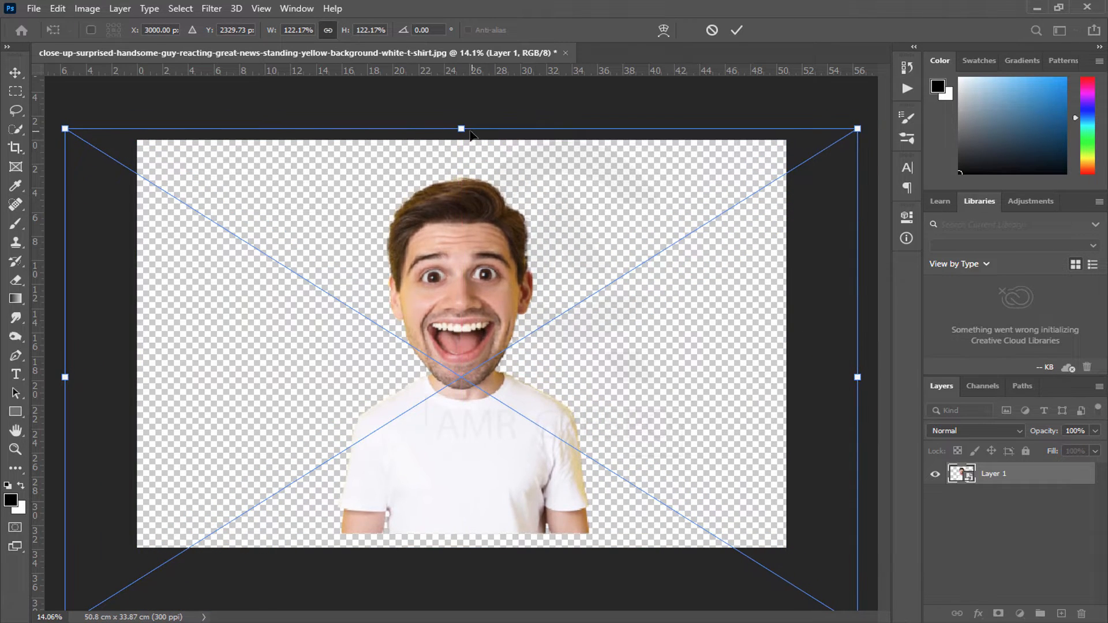
left_click_drag(461, 128, 460, 93)
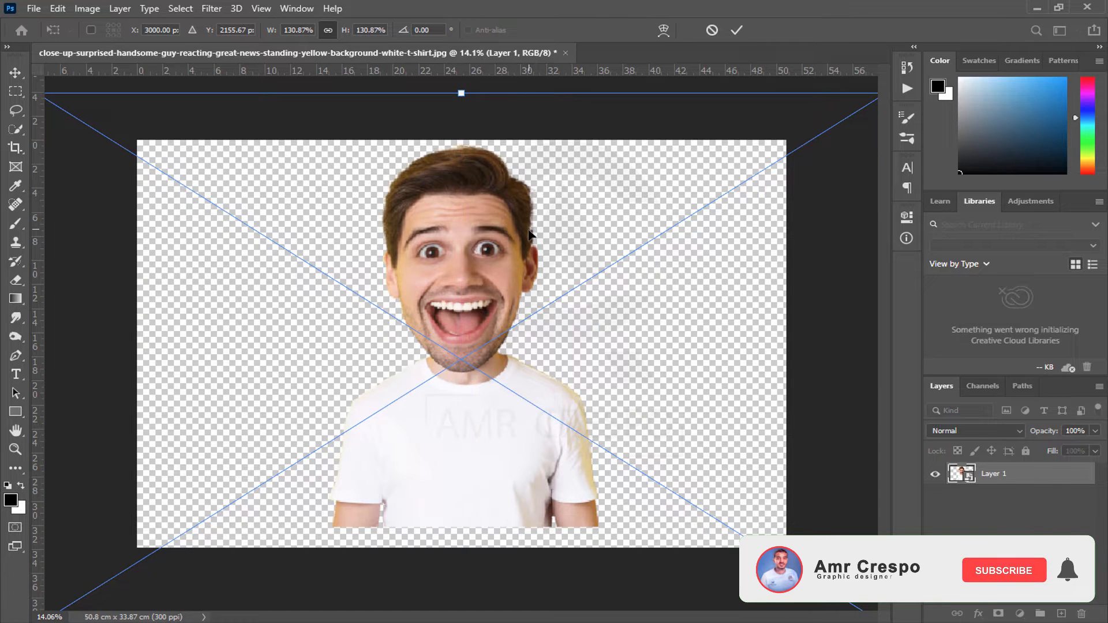
left_click_drag(527, 232, 527, 255)
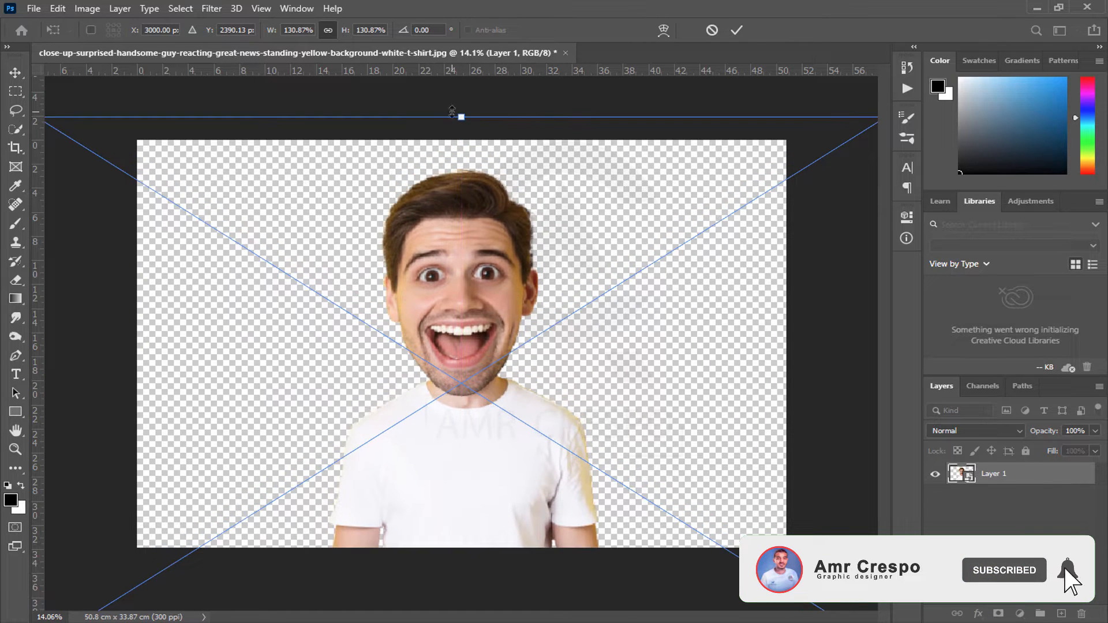
left_click_drag(453, 117, 453, 163)
left_click_drag(527, 295, 526, 283)
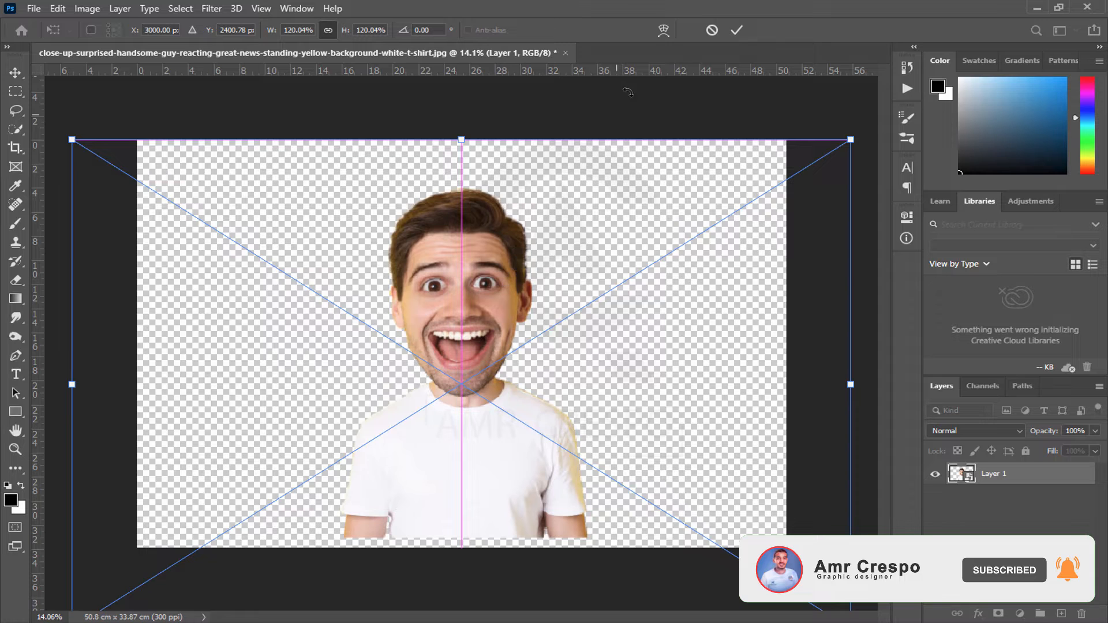
left_click(738, 30)
key("b")
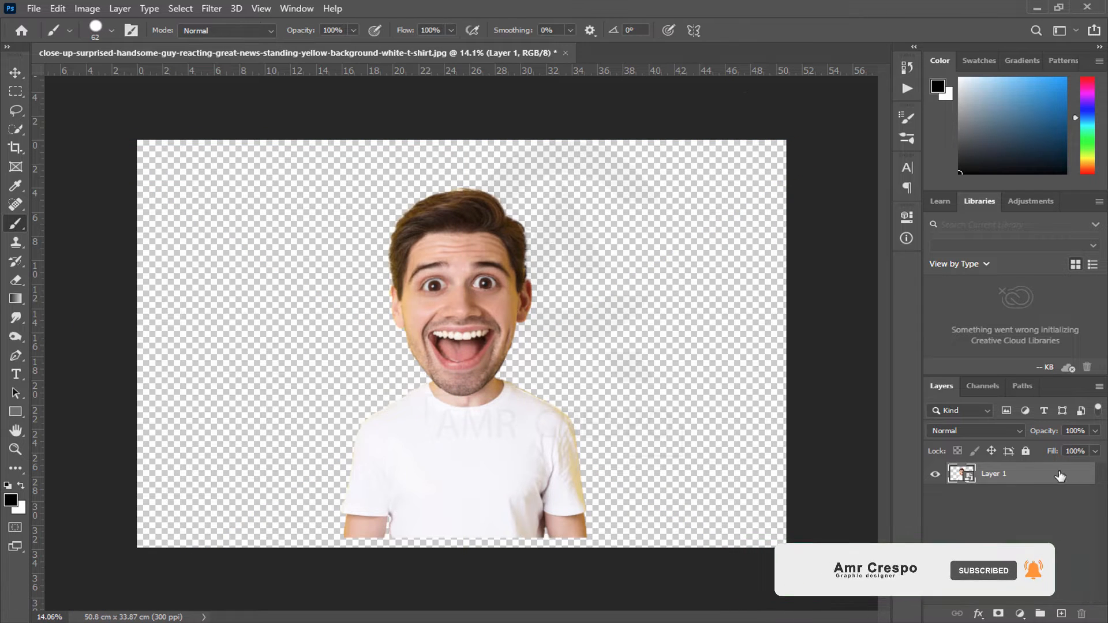
Step: Duplicate Layer 1 and hide the copy
left_click(15, 431)
scroll(463, 345, "up", 1)
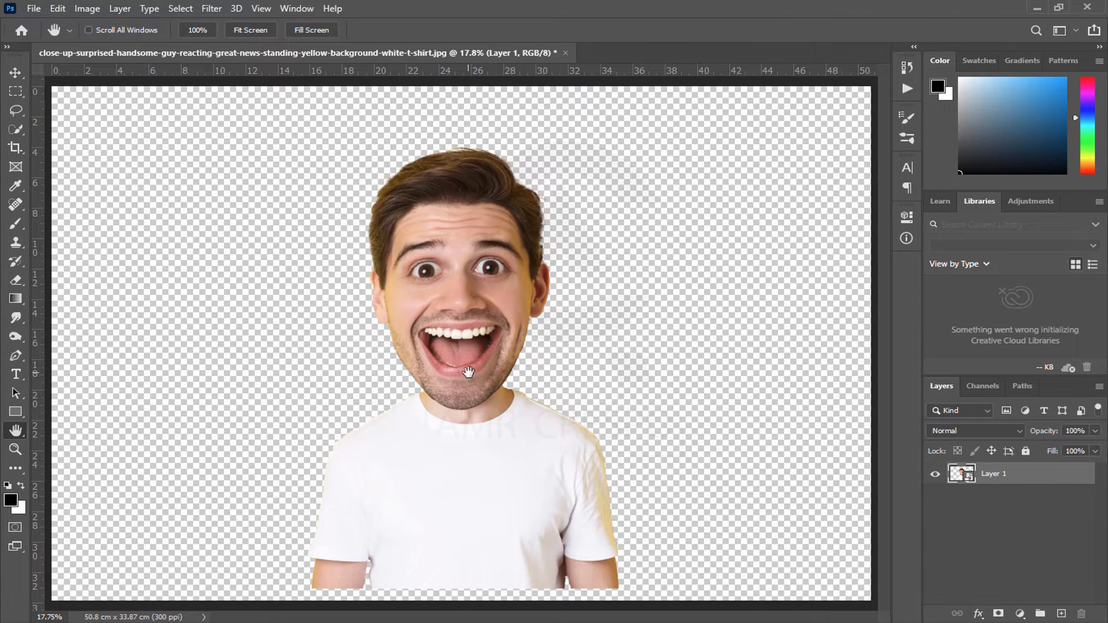
left_click_drag(1037, 477, 1061, 614)
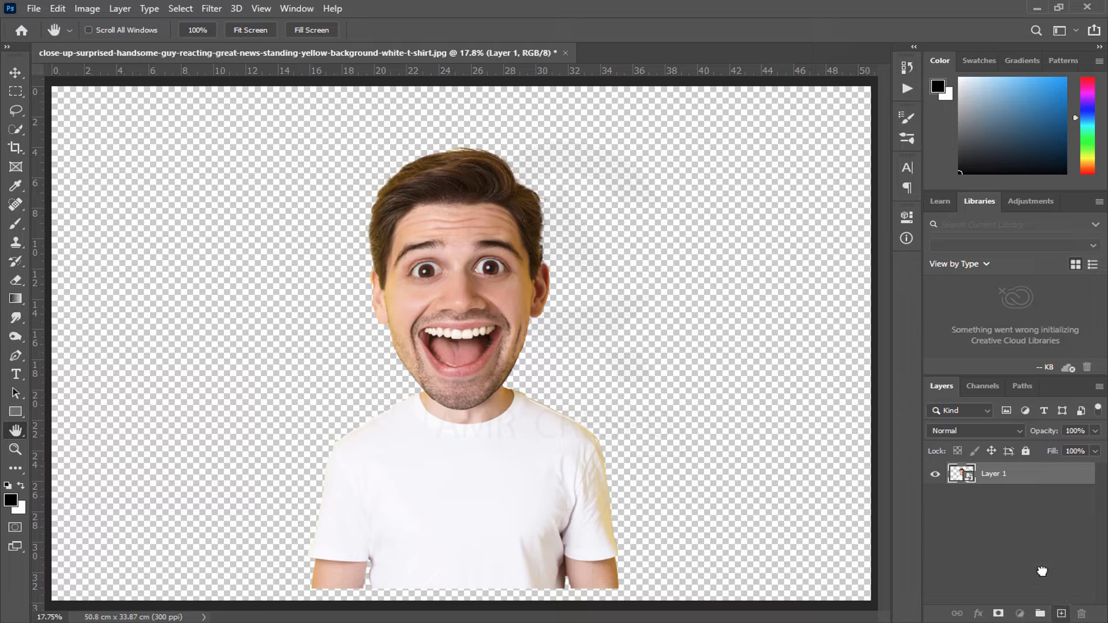
left_click(935, 474)
left_click(1063, 496)
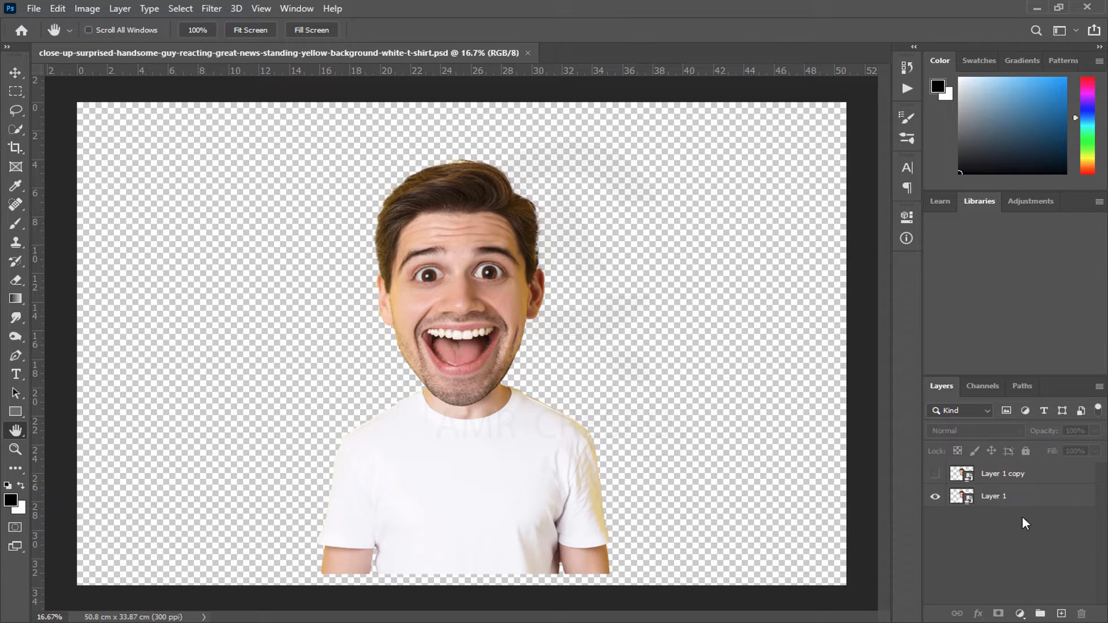
Step: Apply the Oil Paint filter to Layer 1 with Stylization 5.0, Cleanliness 3.0, Scale 0.1, Bristle Detail 0.0 and Lighting off
left_click(1025, 500)
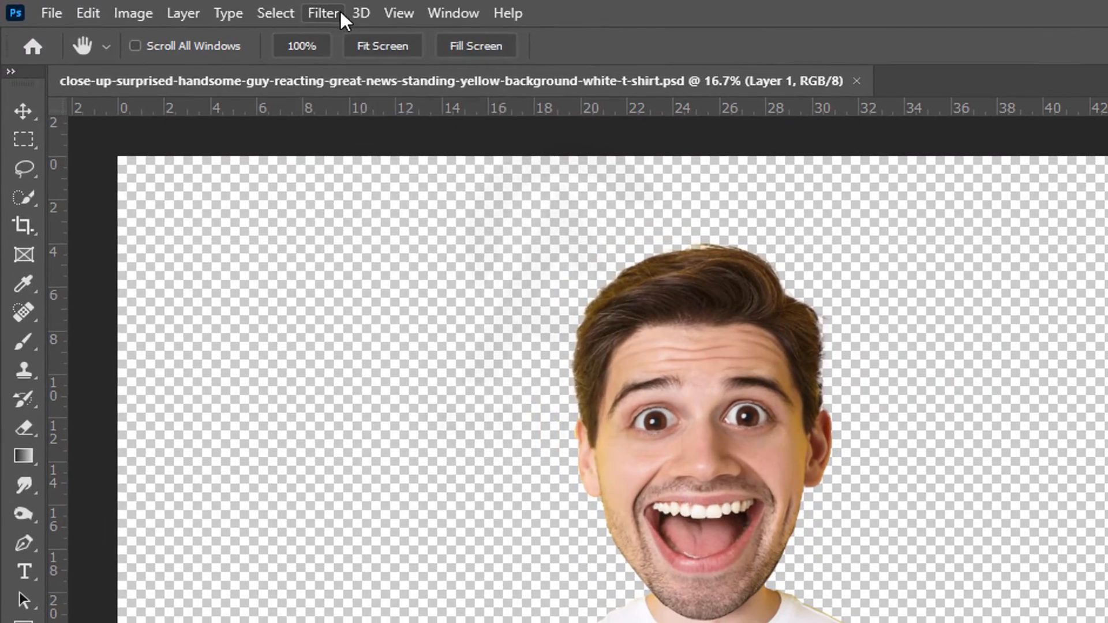
left_click(340, 11)
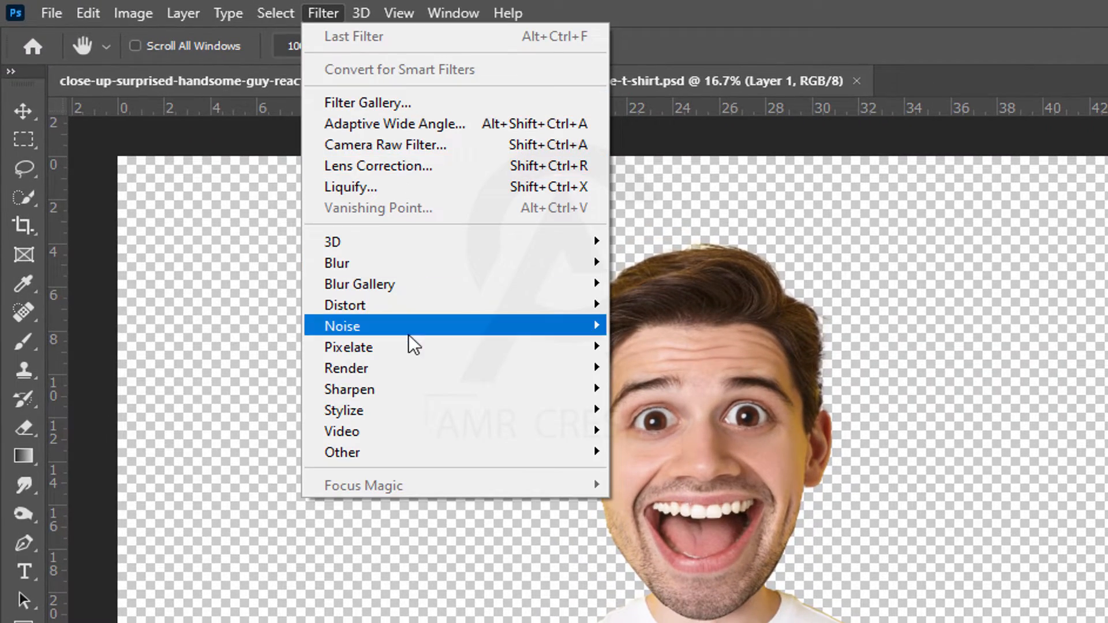
mouse_move(347, 409)
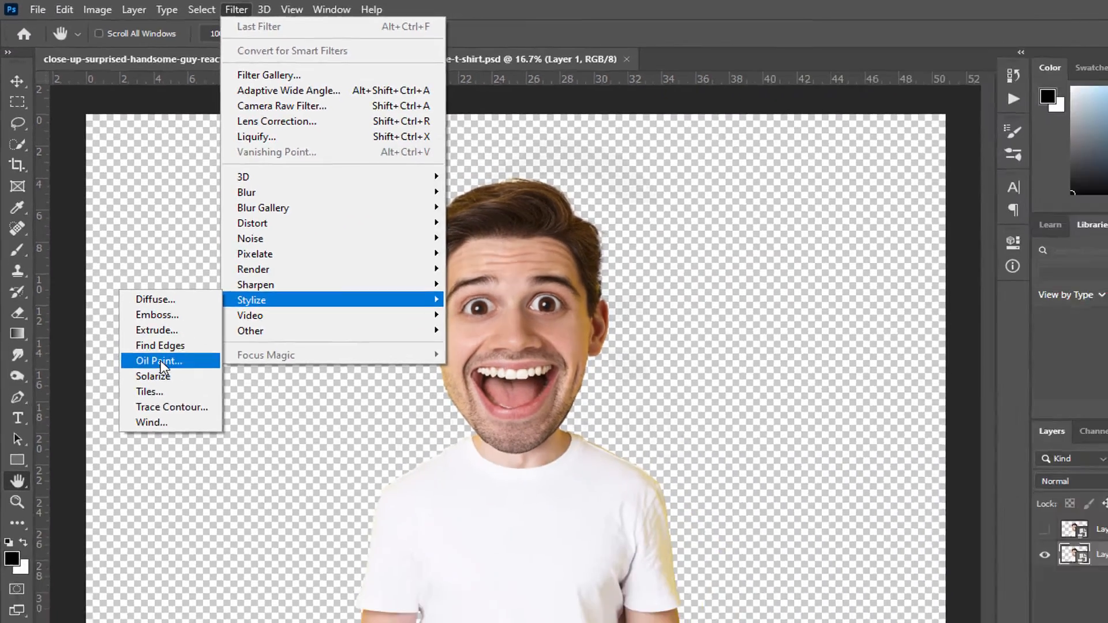
left_click(205, 479)
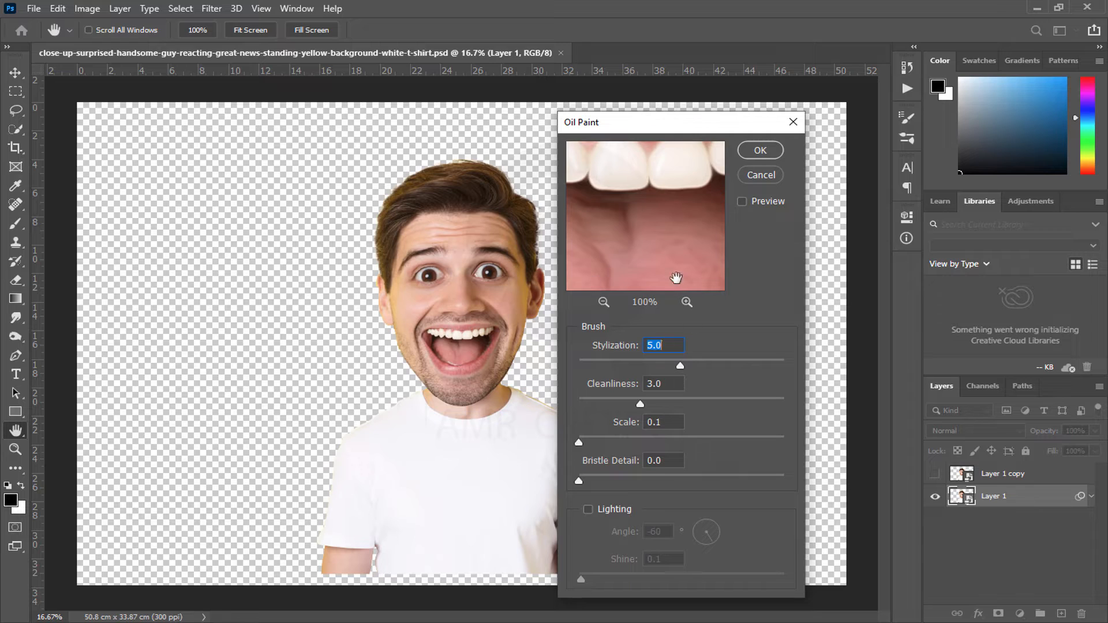
key("alt")
left_click(603, 303)
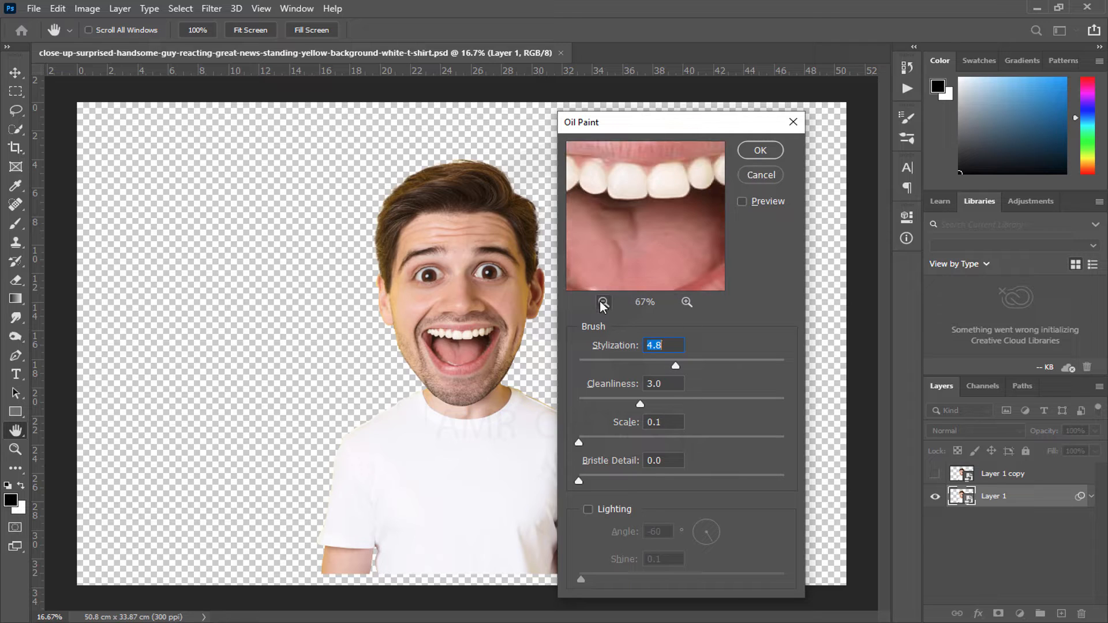
left_click(603, 302)
left_click(603, 302)
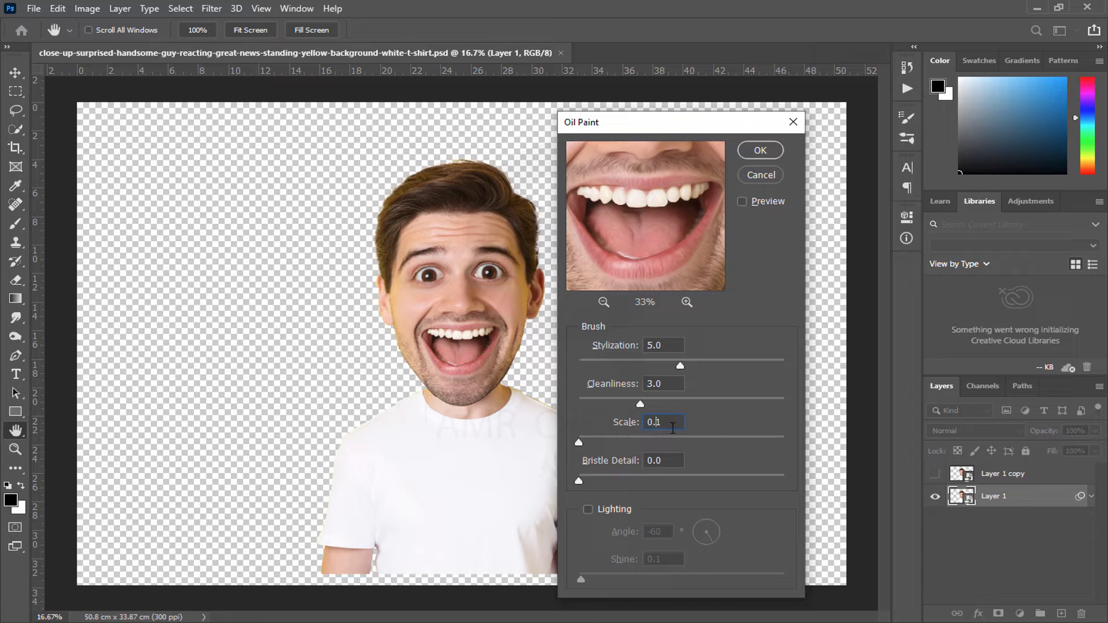
left_click(667, 461)
left_click(588, 509)
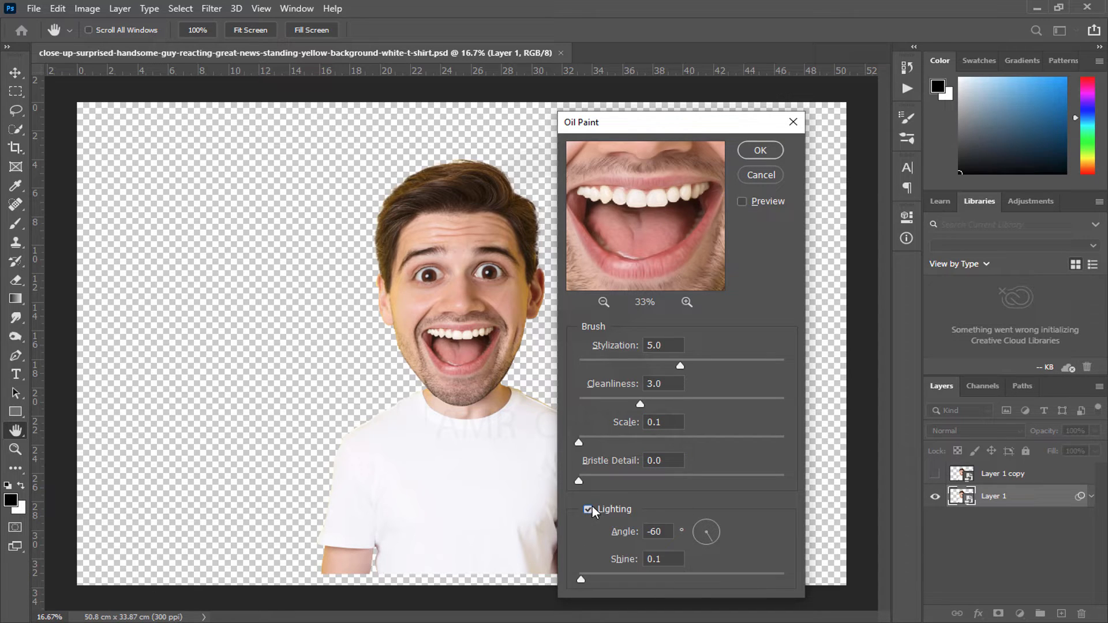
left_click(588, 510)
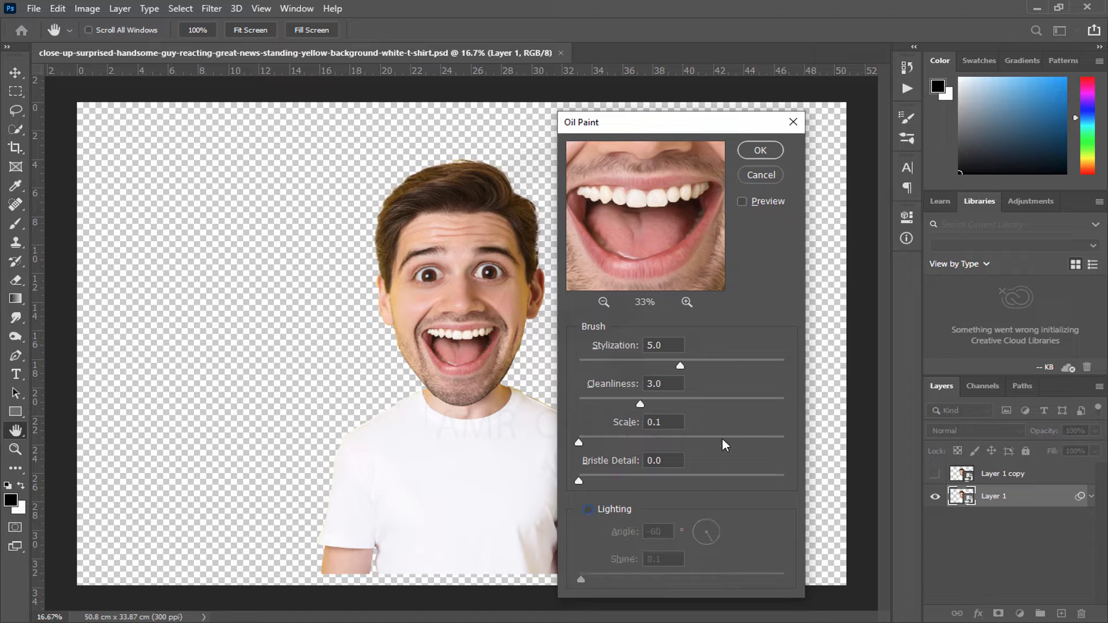
mouse_move(645, 183)
left_mouse_down()
mouse_move(649, 279)
mouse_move(646, 241)
mouse_move(693, 217)
mouse_move(678, 213)
mouse_move(667, 263)
left_mouse_up()
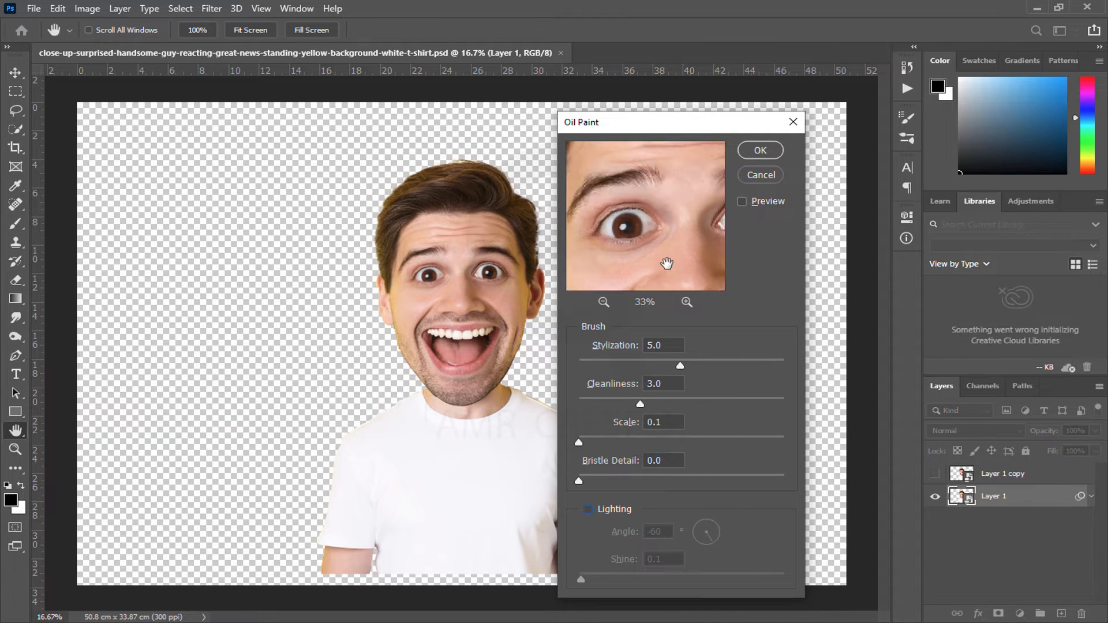
left_click(751, 151)
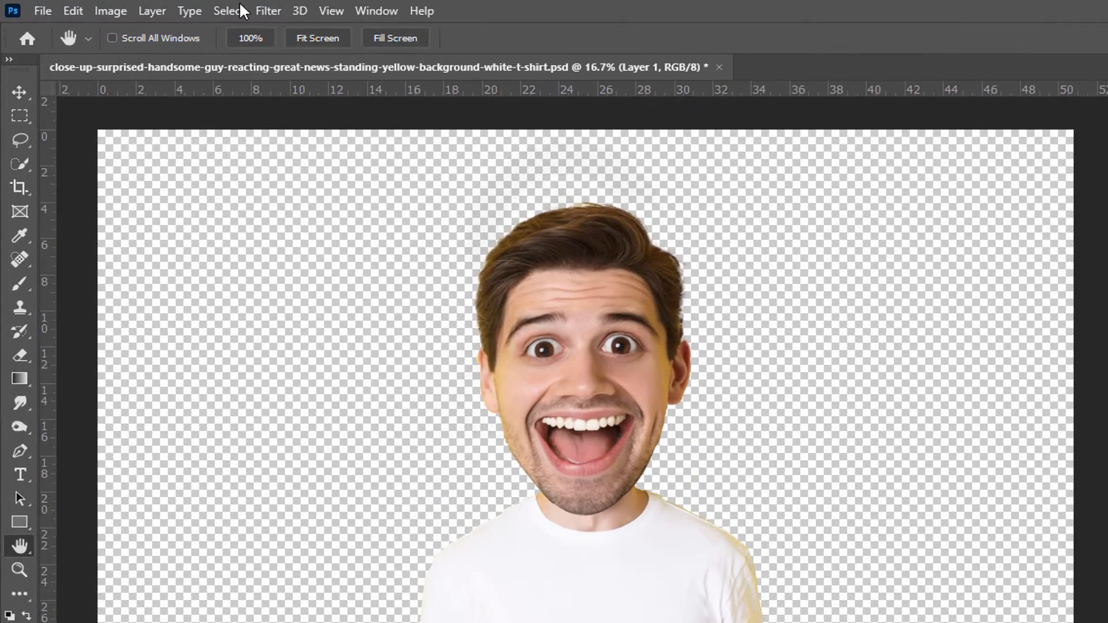
Step: Apply a Surface Blur to Layer 1 with a radius of 20 pixels and a threshold of 10 levels
left_click(212, 9)
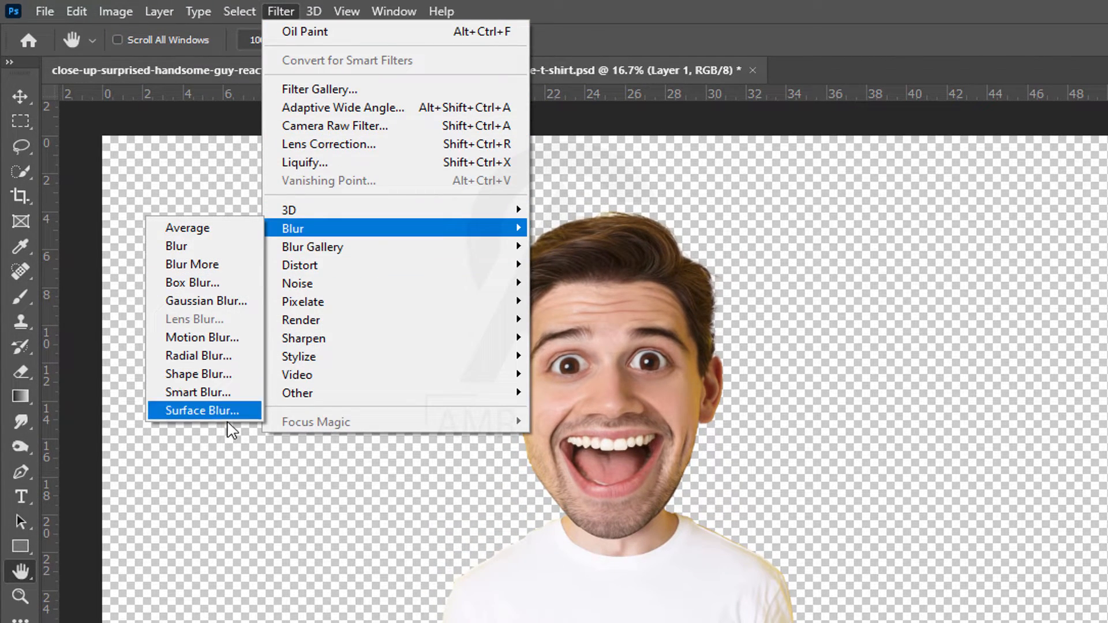
left_click(217, 411)
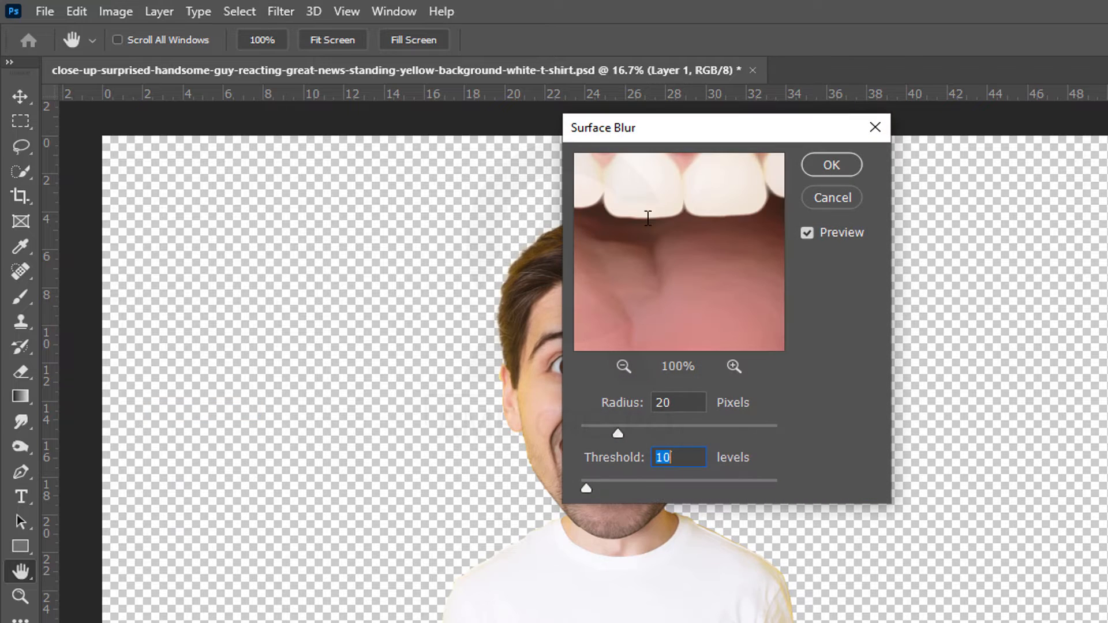
left_click(628, 369)
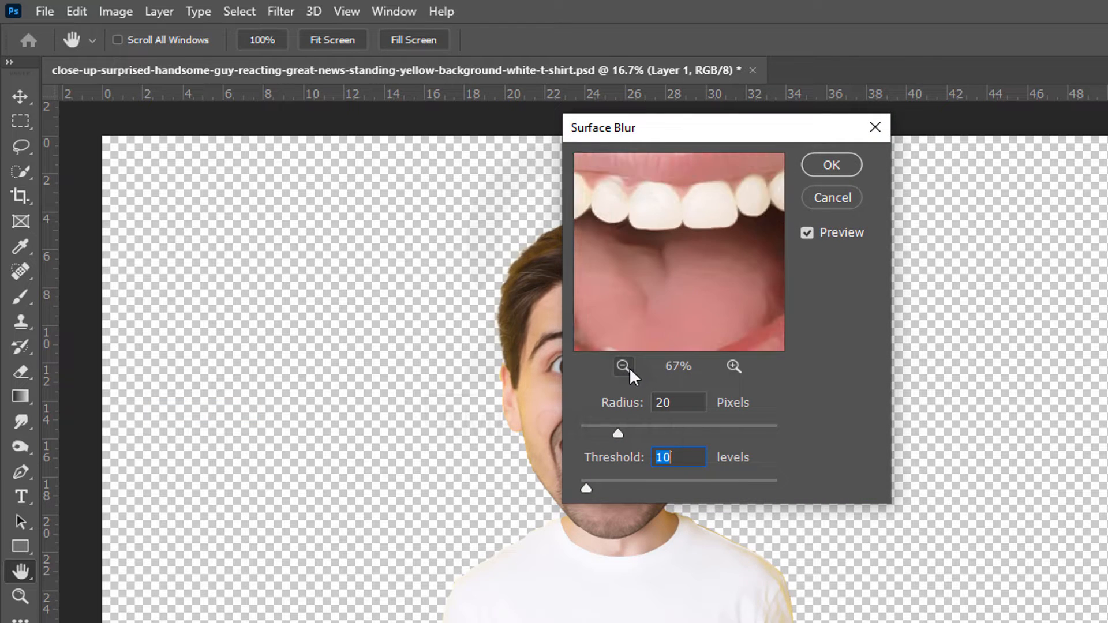
left_click(624, 368)
left_click(624, 368)
left_click(624, 368)
left_click_drag(682, 198, 681, 302)
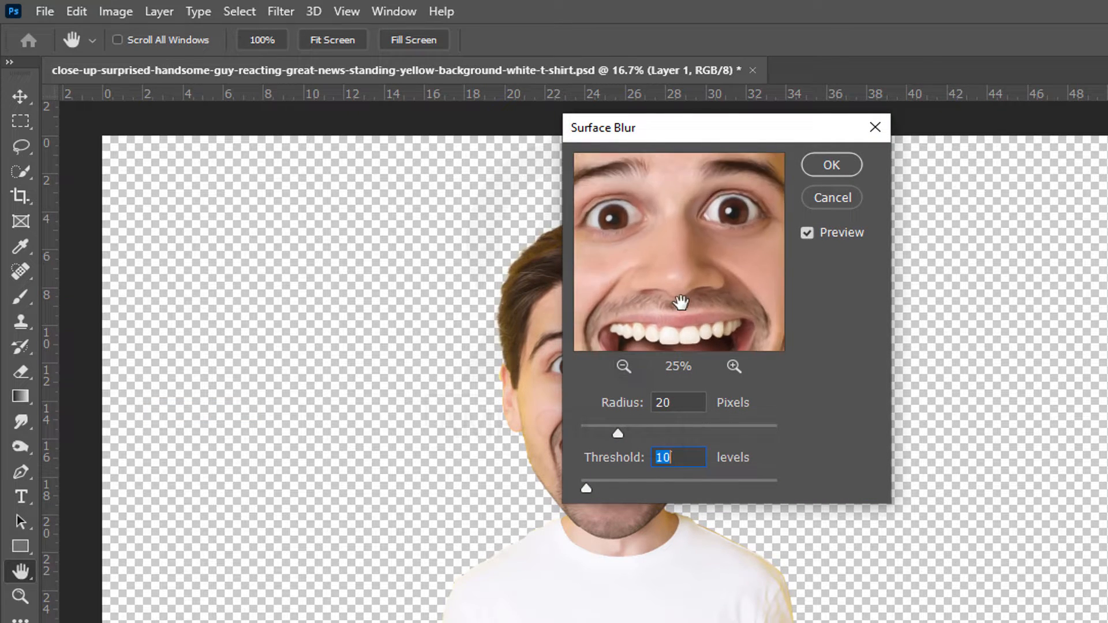
left_click(687, 404)
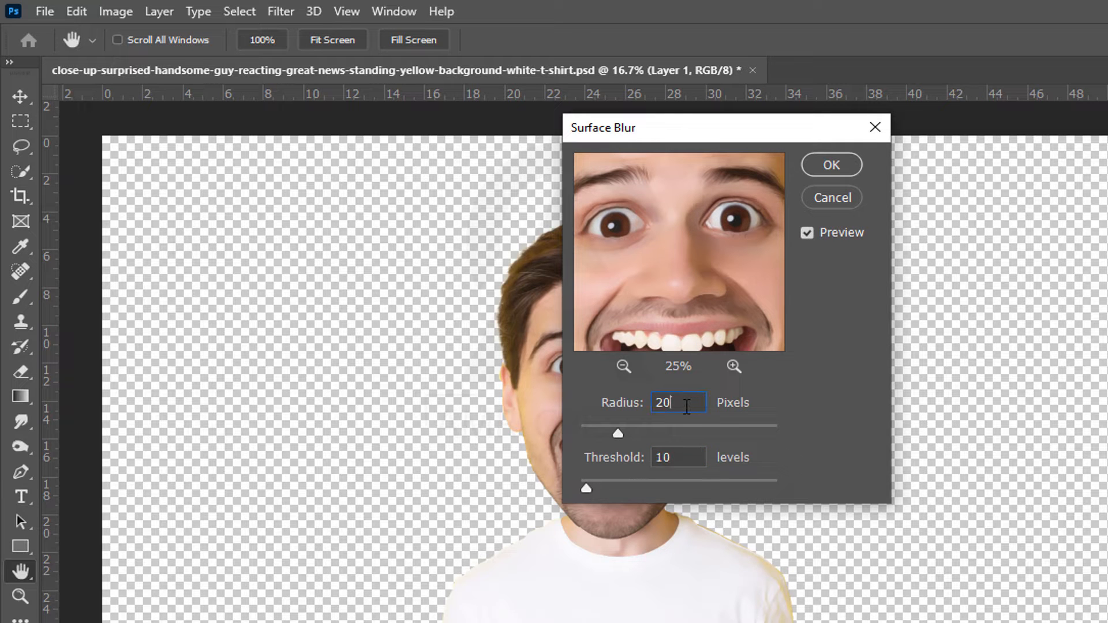
left_click(685, 459)
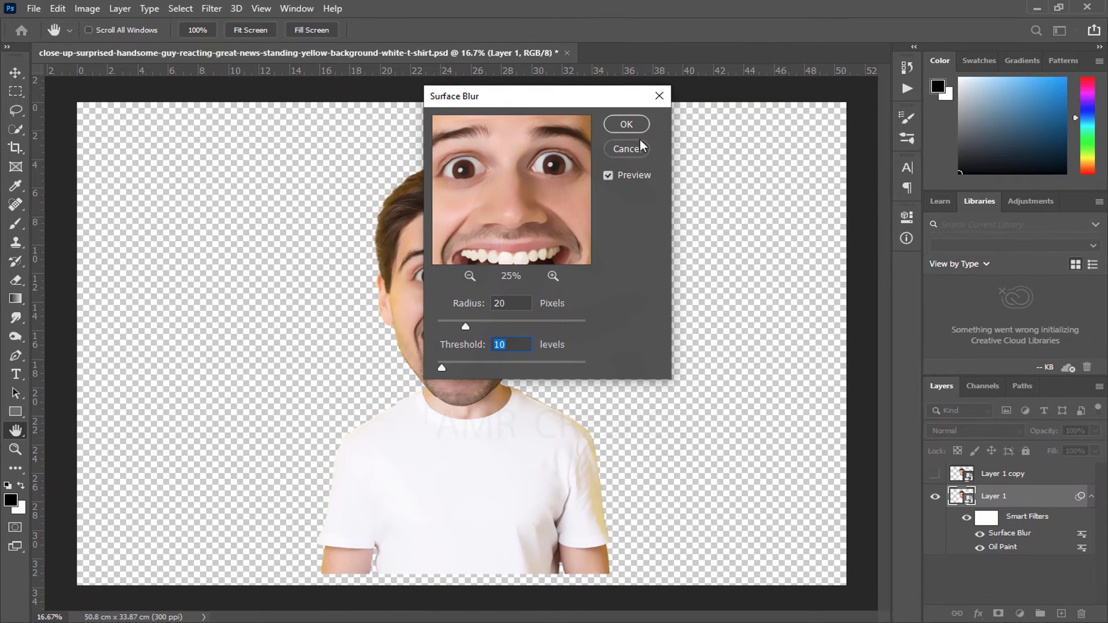
left_click(631, 126)
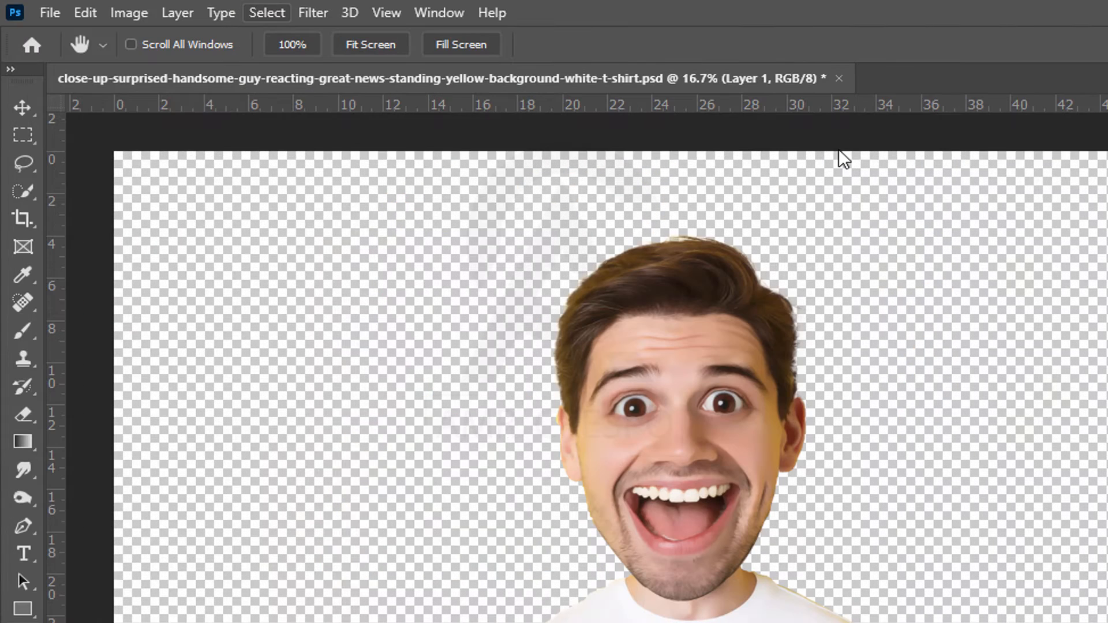
Step: Apply the Poster Edges filter to Layer 1 with Edge Thickness 10, Edge Intensity 1 and Posterization 2
left_click(317, 14)
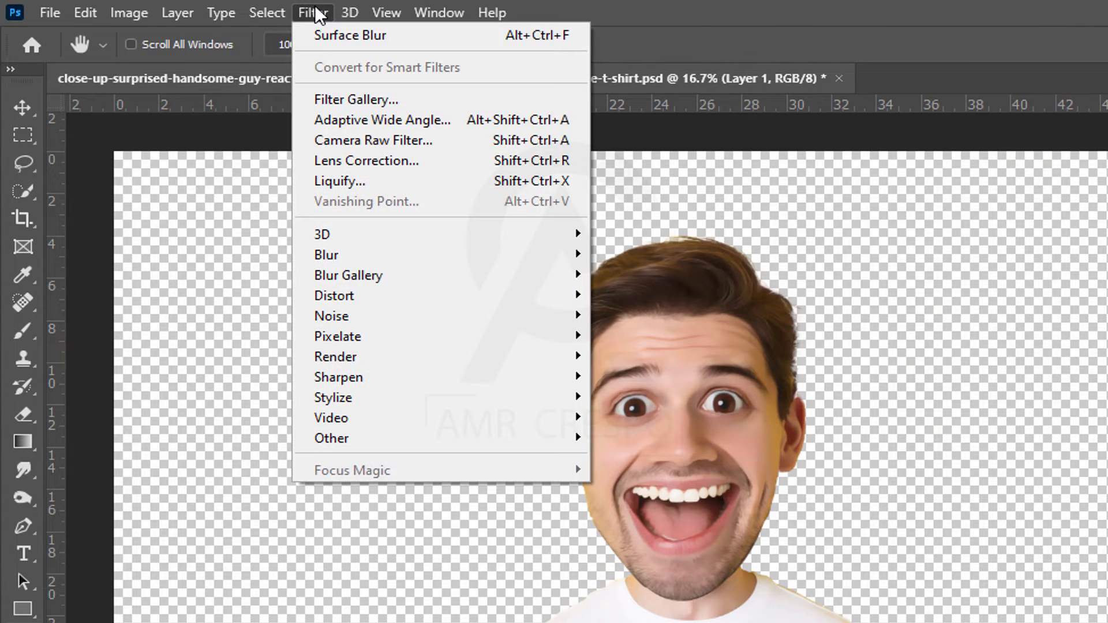
left_click(393, 99)
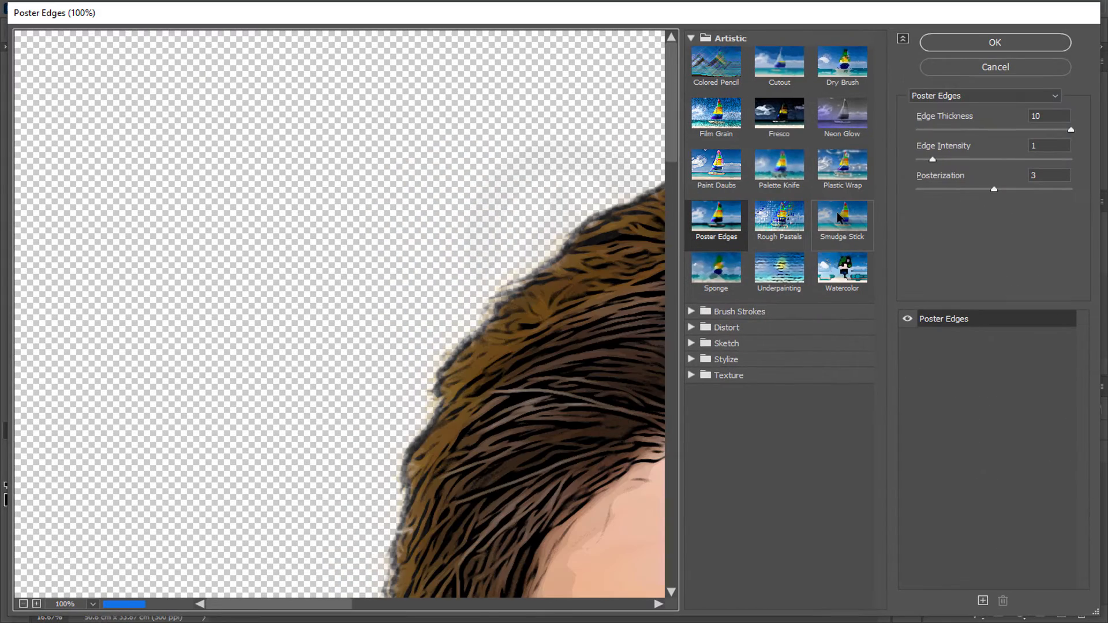
left_click(23, 604)
left_click(23, 604)
left_click(23, 603)
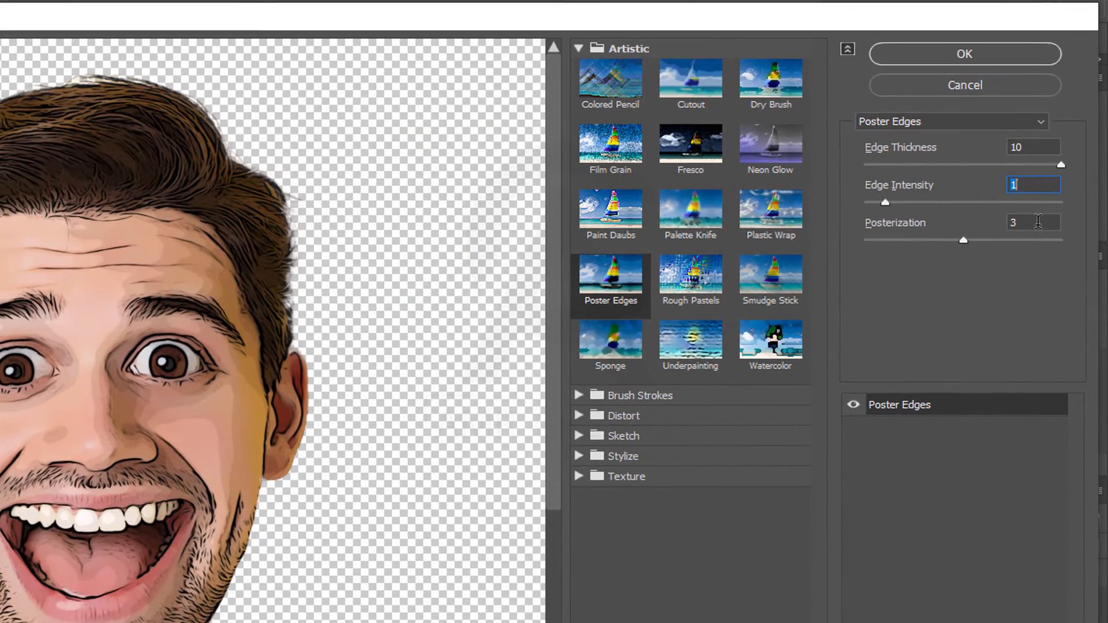
left_click(1038, 221)
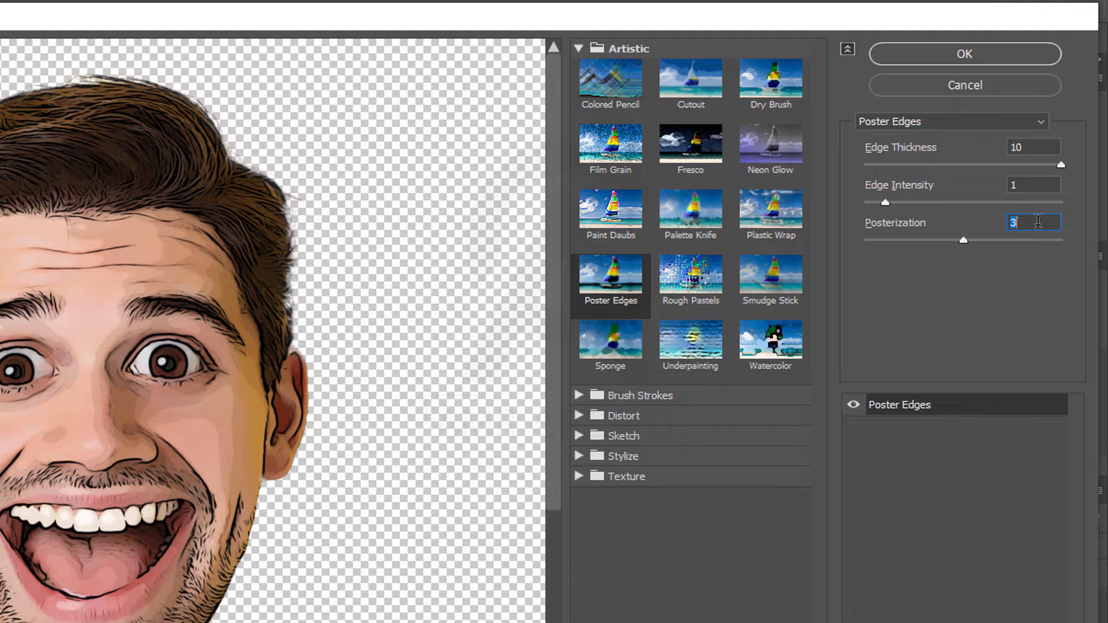
type("2")
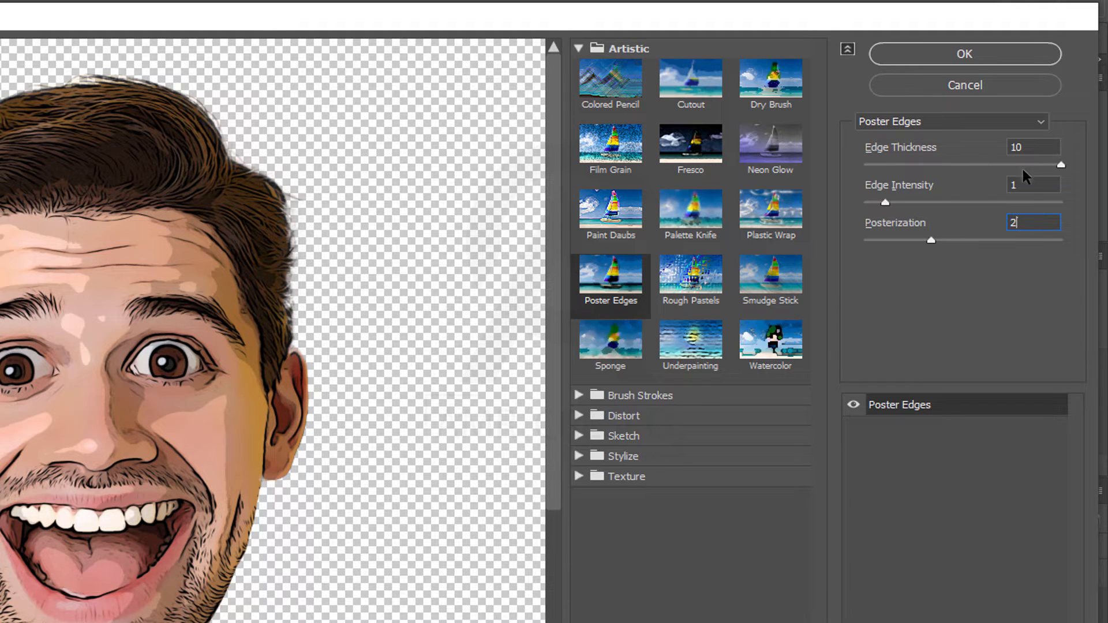
left_click(1030, 186)
type("9")
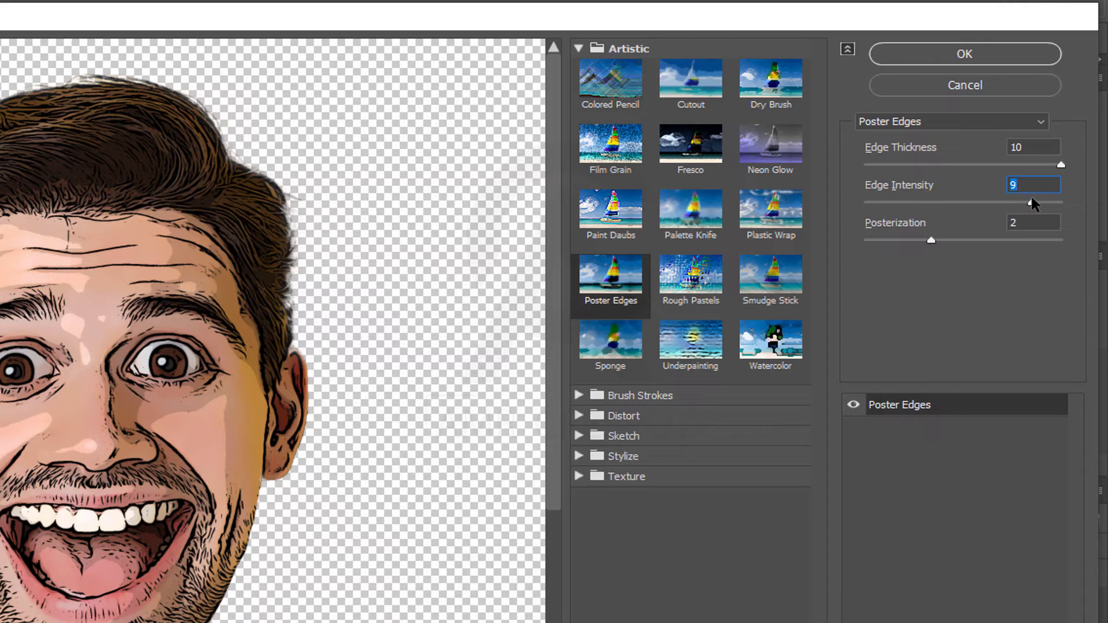
type("1")
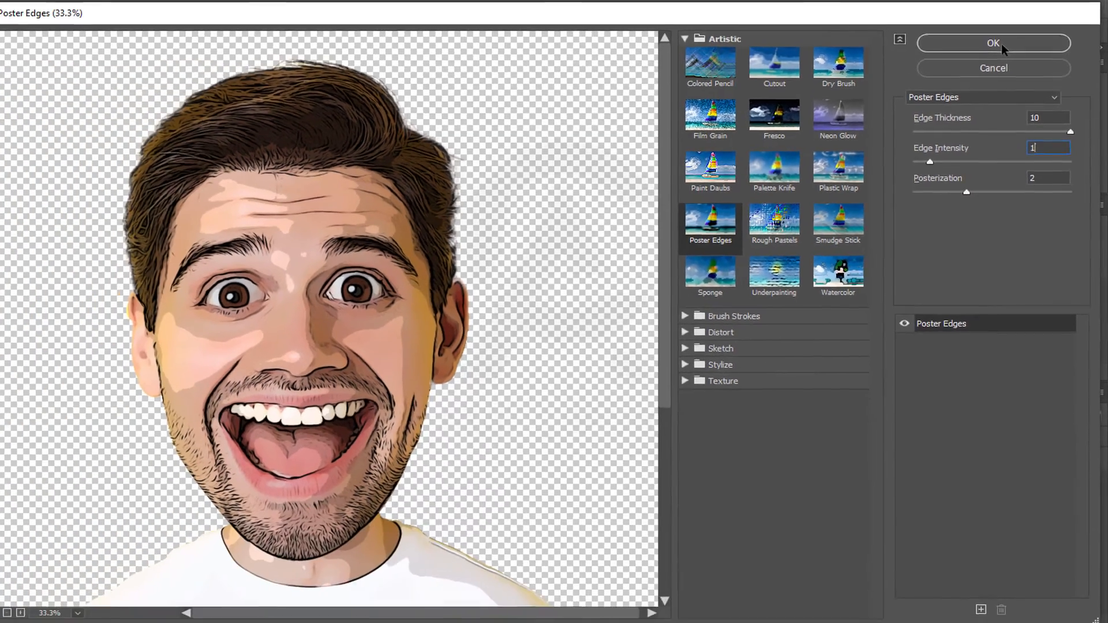
left_click(1002, 47)
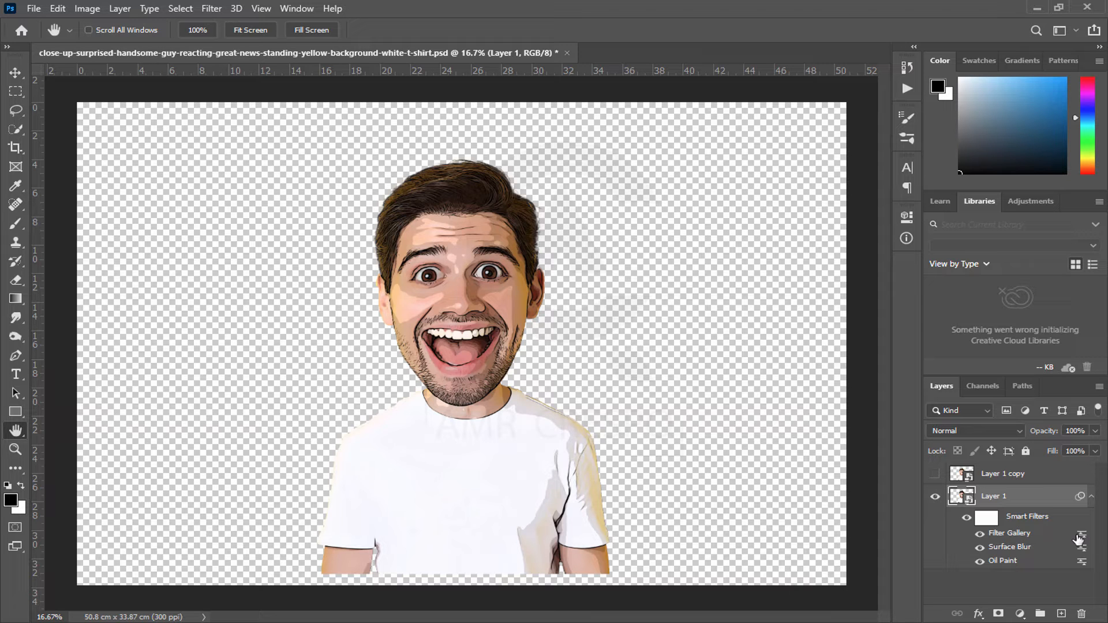
Step: Lower the opacity of Layer 1's Filter Gallery smart filter to 32% in its blending options
double_click(1082, 537)
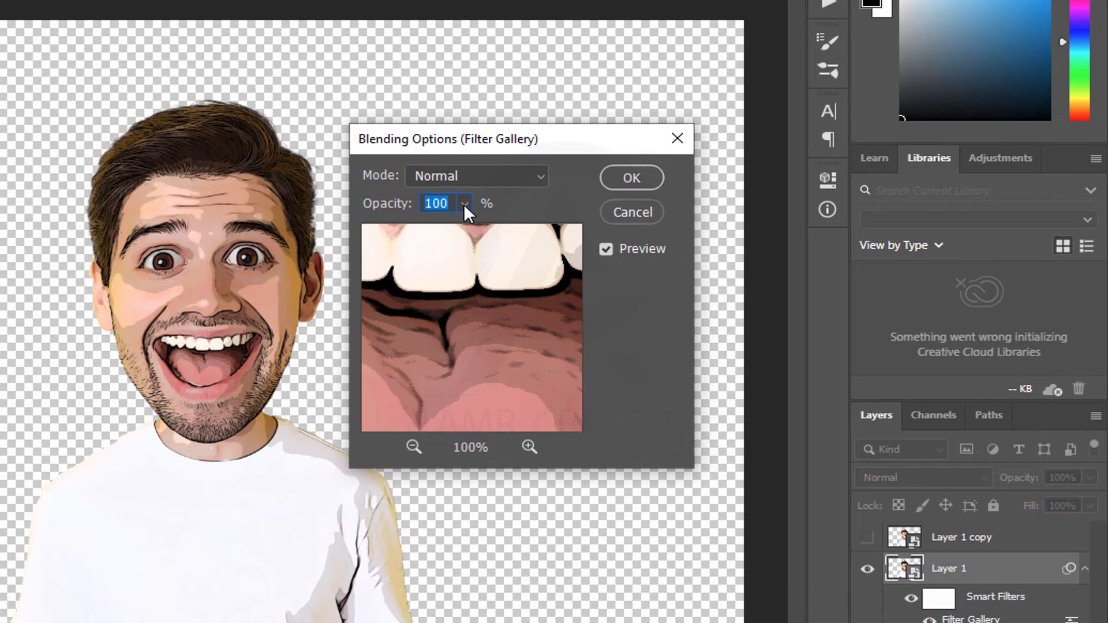
type("3")
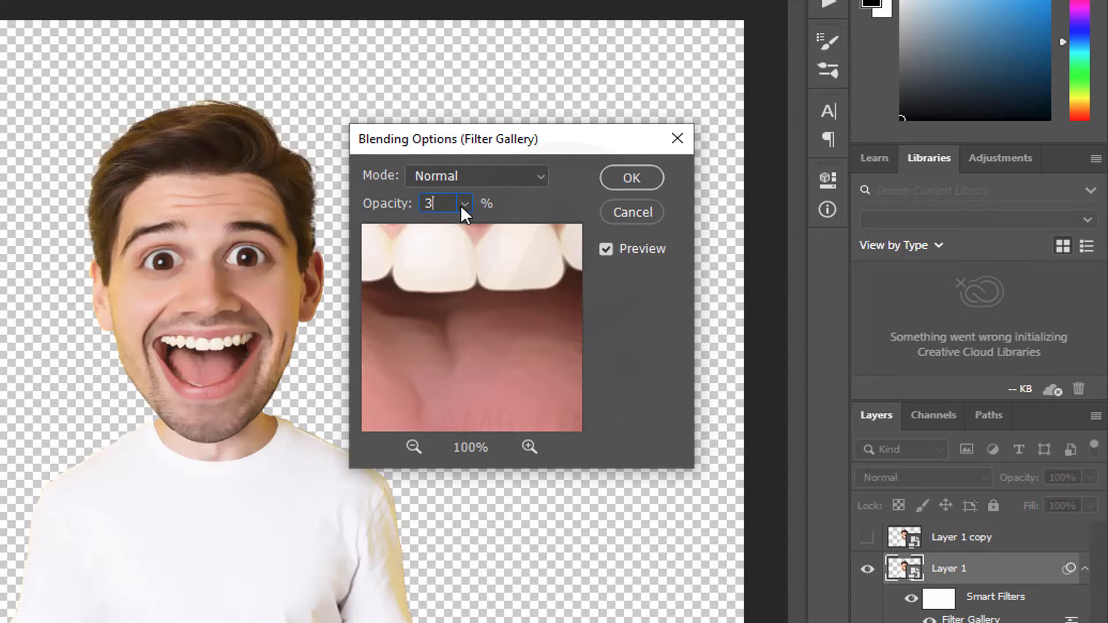
type("2")
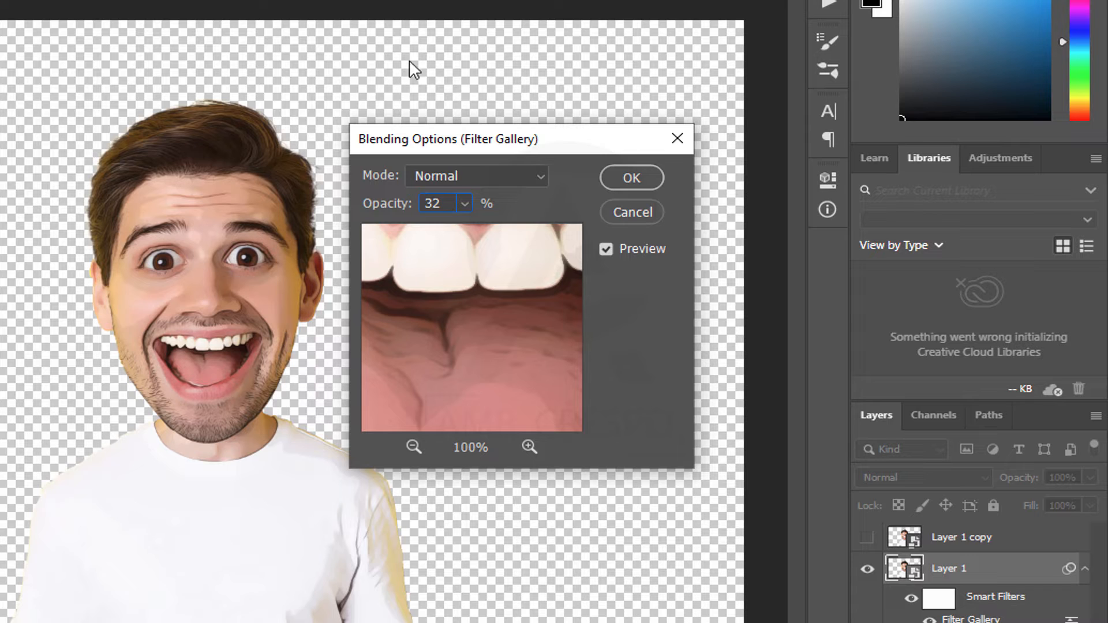
left_click(623, 175)
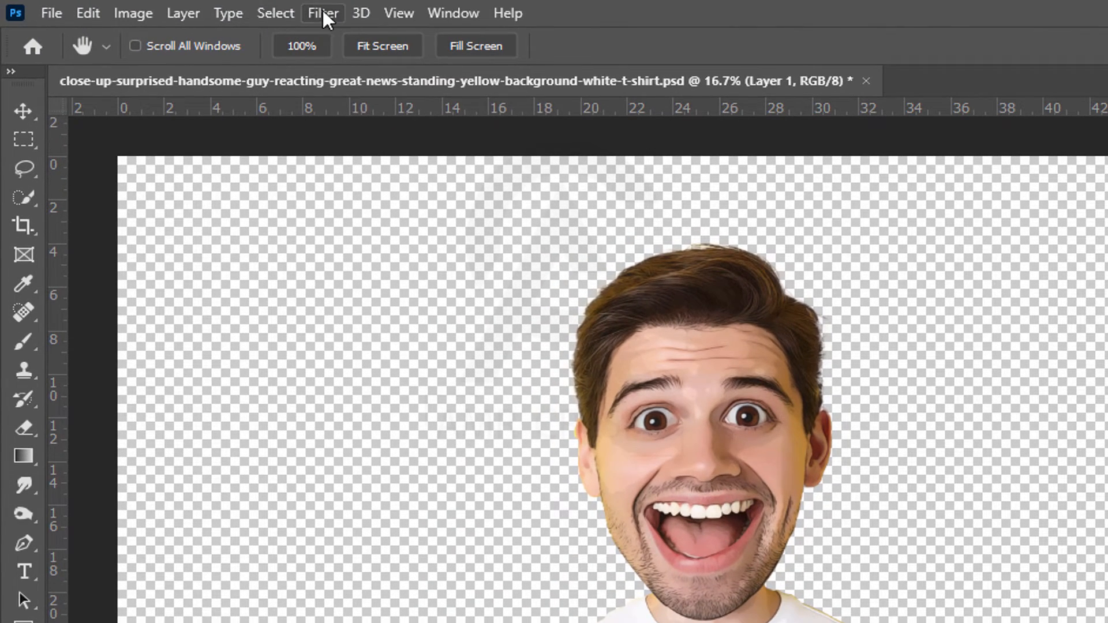
Step: Apply an Unsharp Mask to Layer 1 with an amount of 150%, a radius of 6.0 pixels and a threshold of 6 levels
left_click(323, 12)
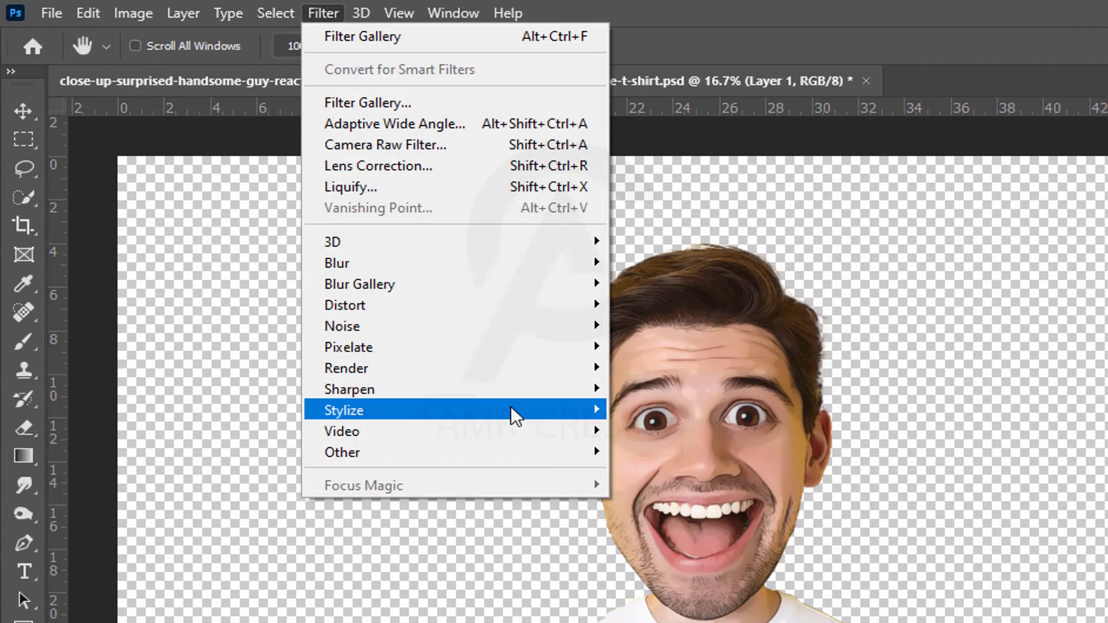
mouse_move(472, 390)
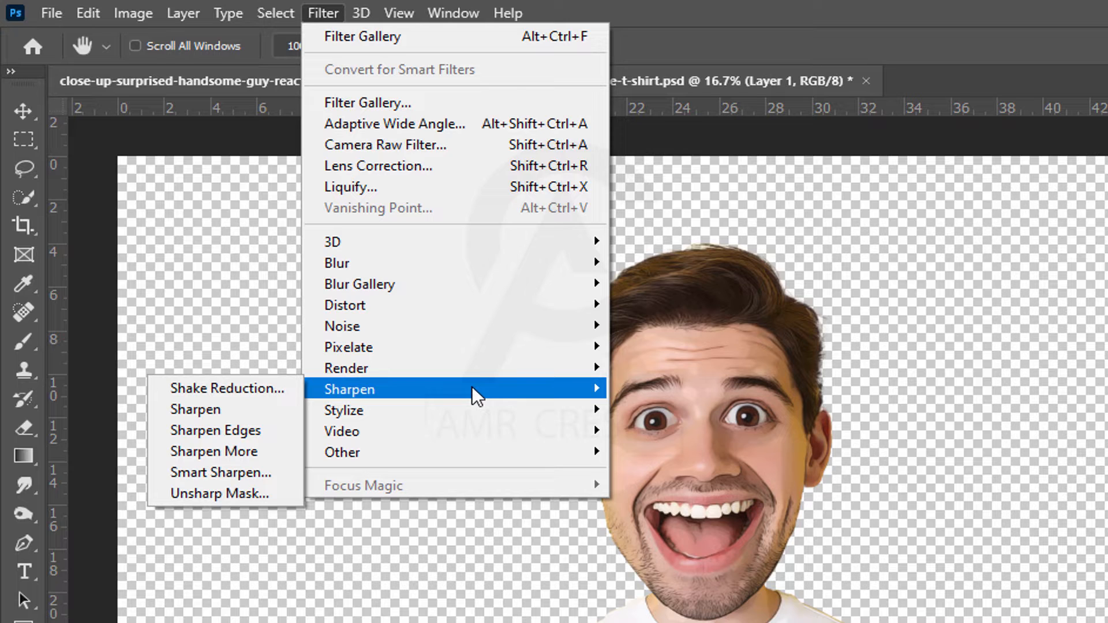
left_click(254, 494)
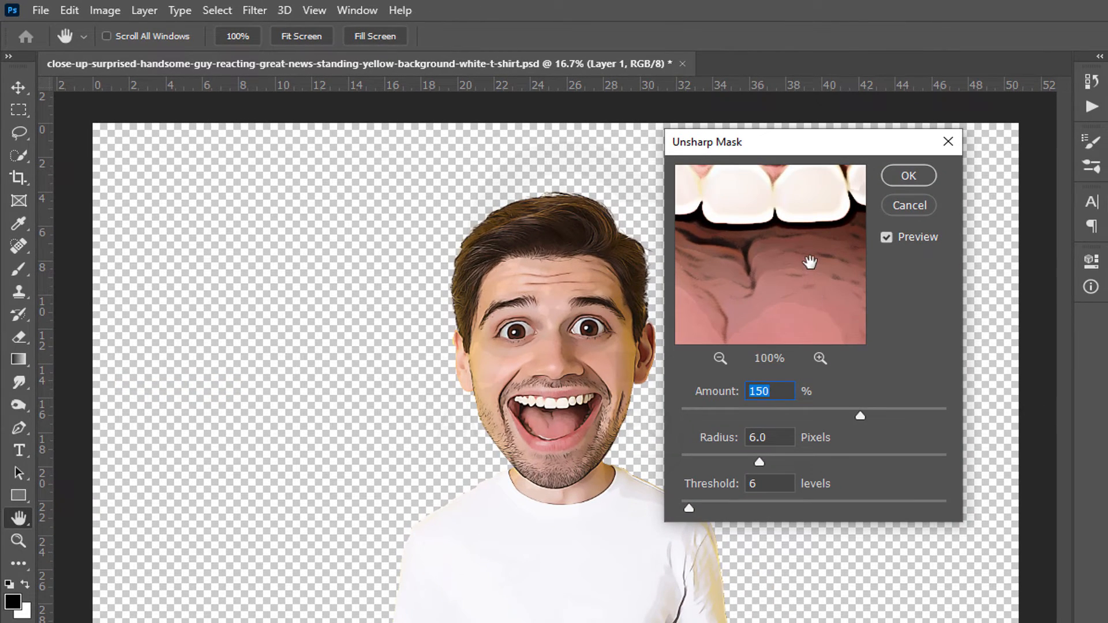
left_click_drag(808, 258, 812, 339)
left_click(721, 358)
left_click(721, 358)
left_click(722, 357)
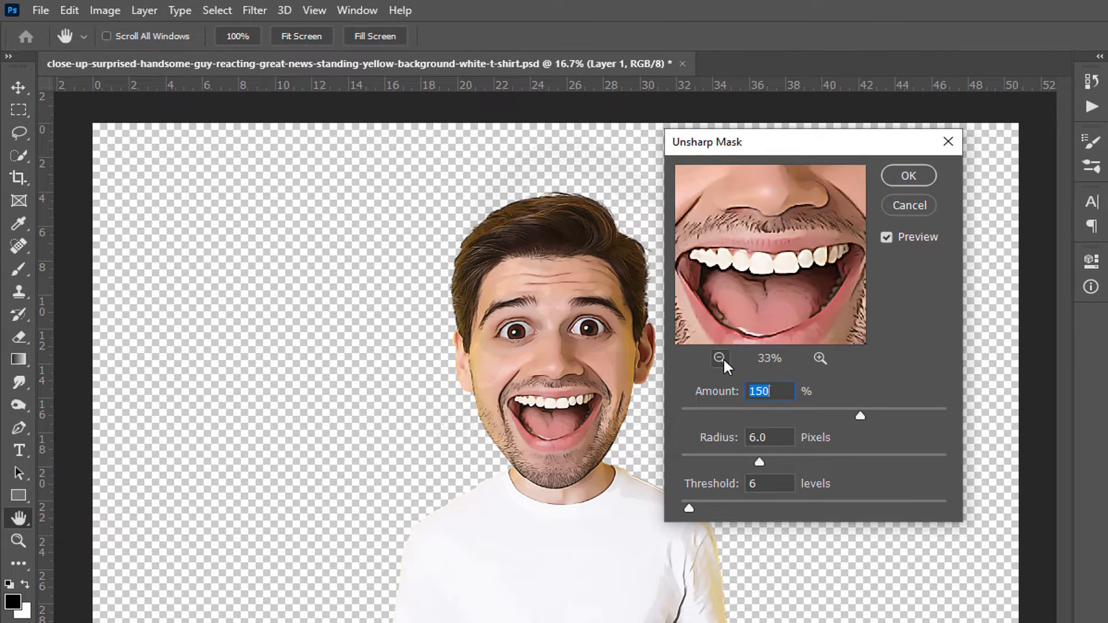
left_click(722, 357)
left_click(722, 358)
left_click(721, 358)
left_click(720, 357)
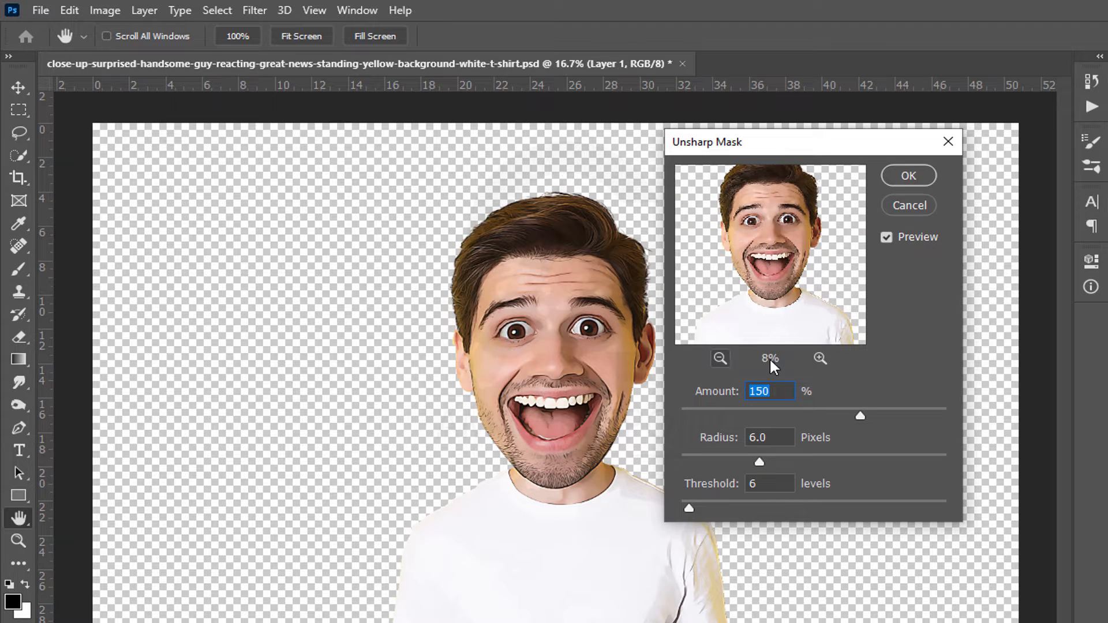
left_click(820, 358)
left_click(820, 358)
left_click(820, 358)
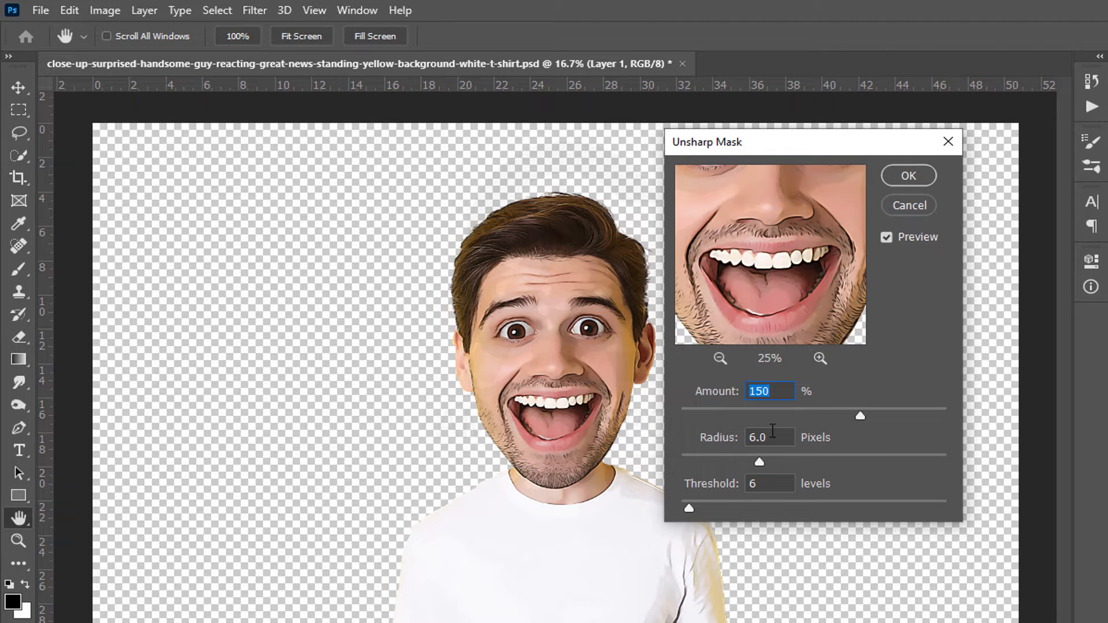
double_click(773, 434)
double_click(783, 488)
left_click(909, 175)
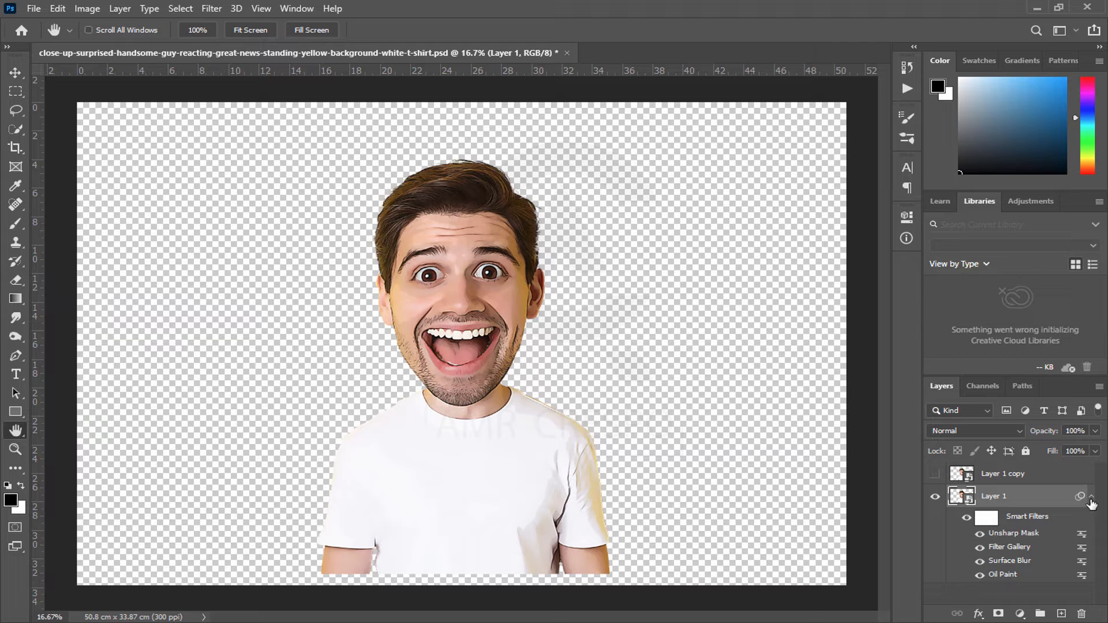
Step: Collapse Layer 1's smart filter list, then select Layer 1 copy and make it visible
left_click(1090, 498)
left_click(1040, 478)
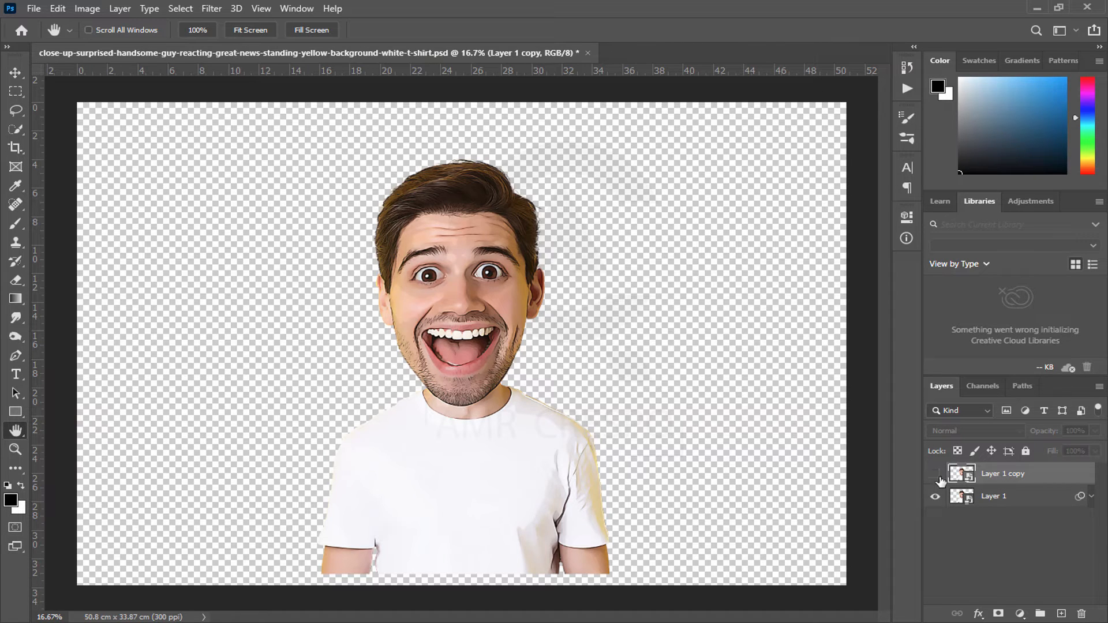
left_click(936, 475)
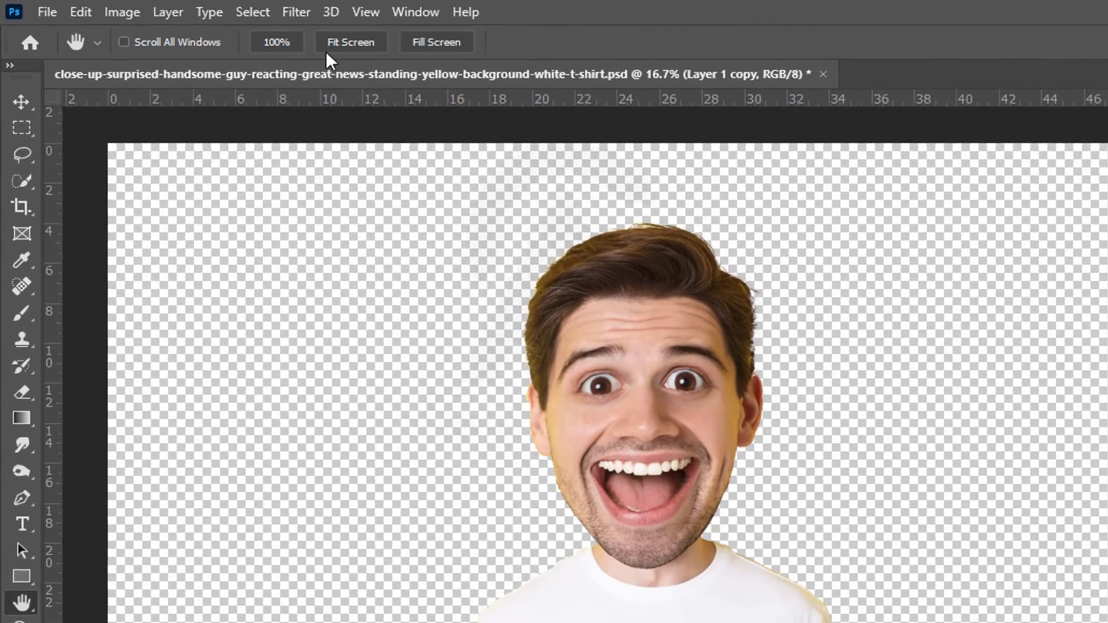
Step: Apply a Gaussian Blur to Layer 1 copy with a radius of 5.0 pixels
left_click(212, 8)
mouse_move(352, 254)
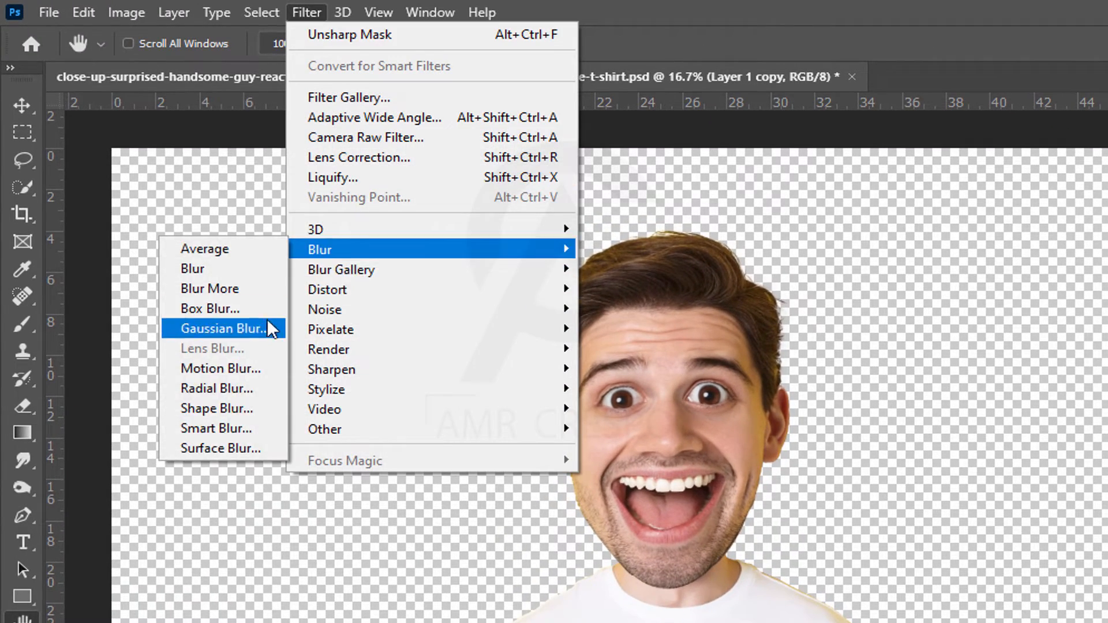
left_click(265, 395)
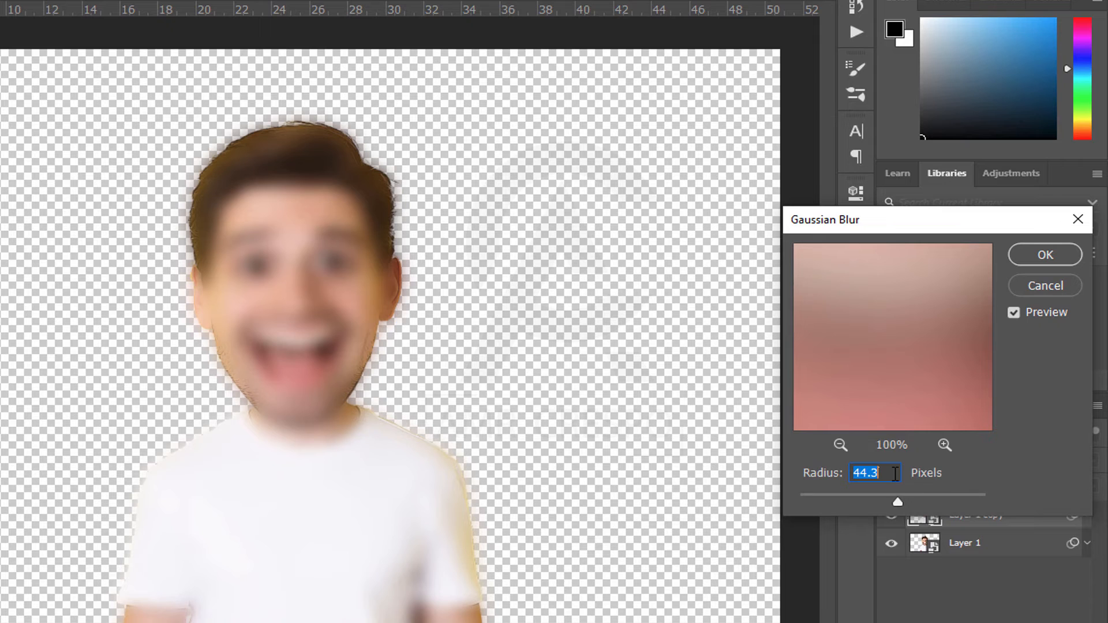
type("6.2")
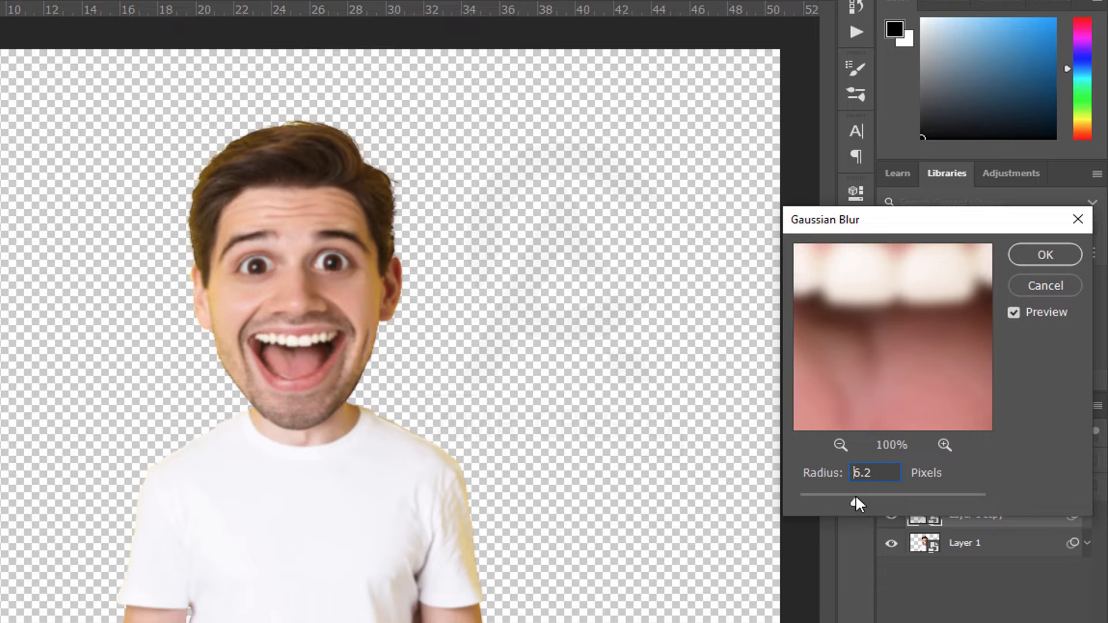
left_click_drag(853, 497, 841, 501)
double_click(885, 472)
type("5")
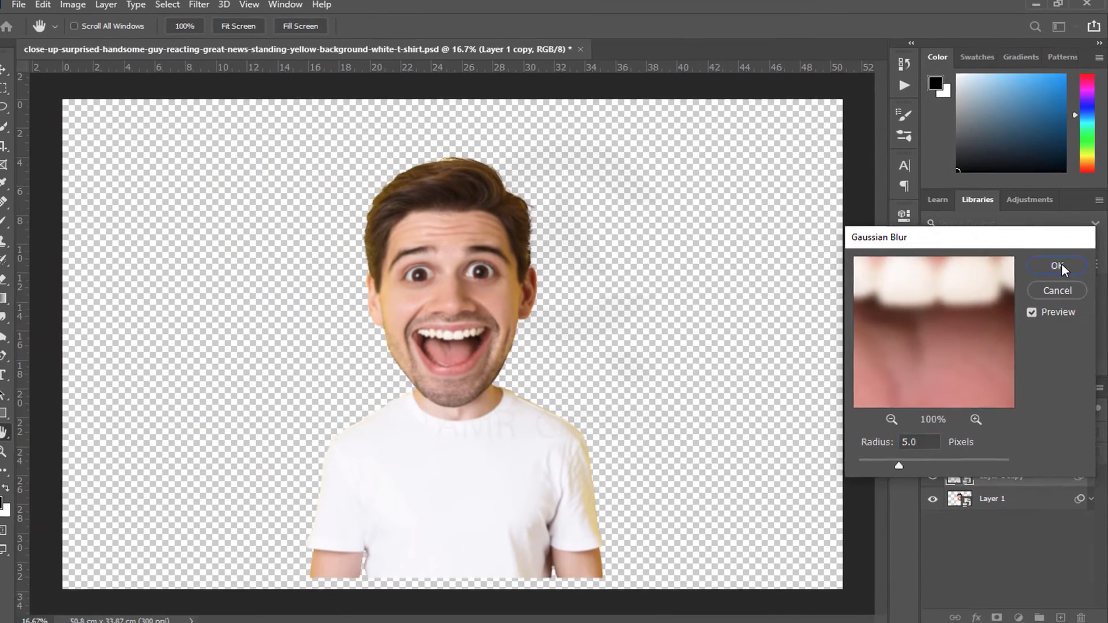
left_click(1045, 255)
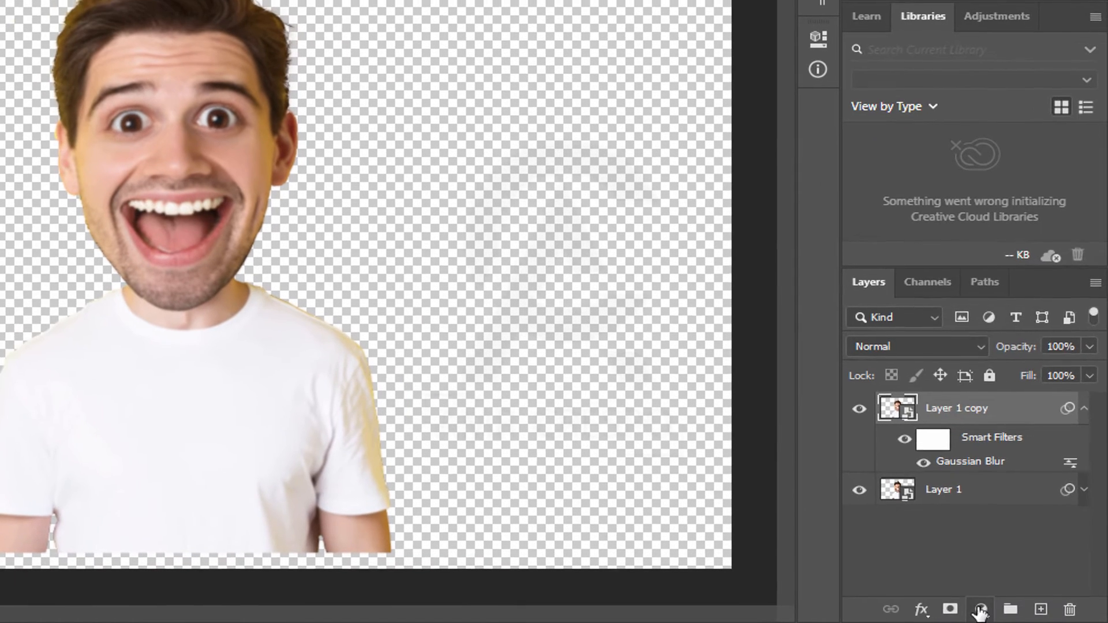
Step: Add an Invert adjustment layer above Layer 1 copy and clip it to that layer
left_click(1019, 614)
left_click(988, 523)
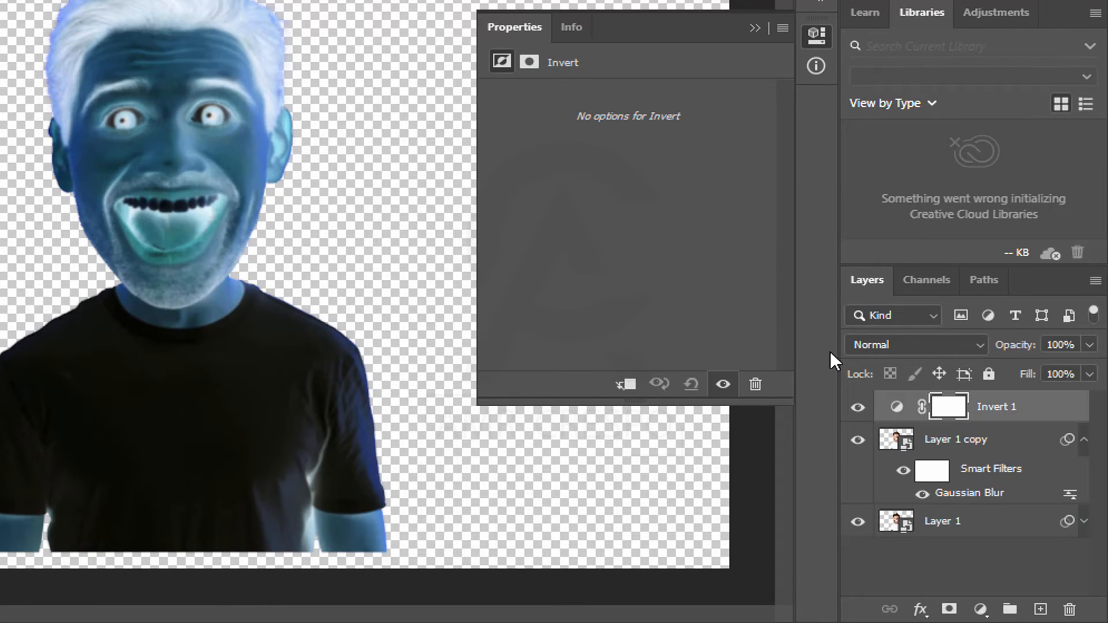
left_click(624, 385)
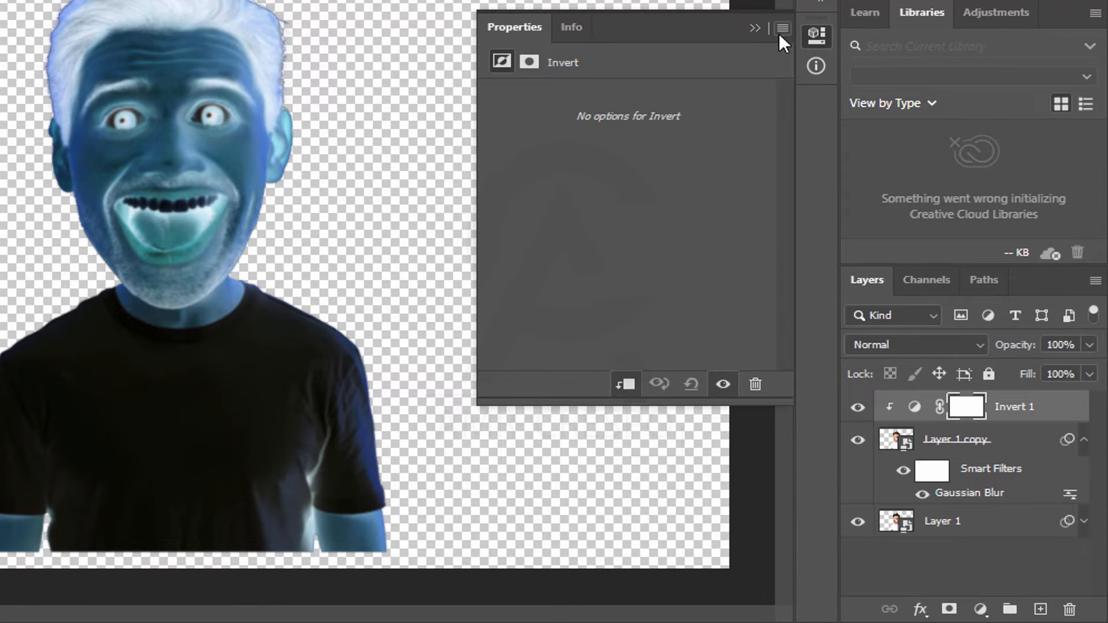
left_click(754, 28)
Step: Add a Black & White adjustment layer with the Default preset above the Invert adjustment and clip it to Layer 1 copy
left_click(979, 610)
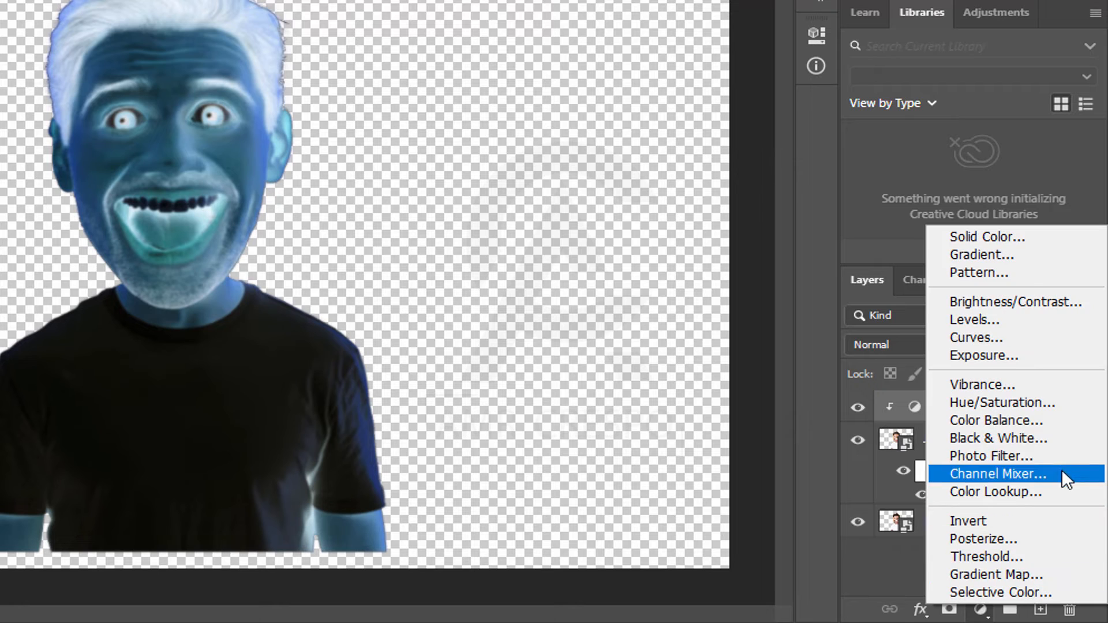
left_click(994, 438)
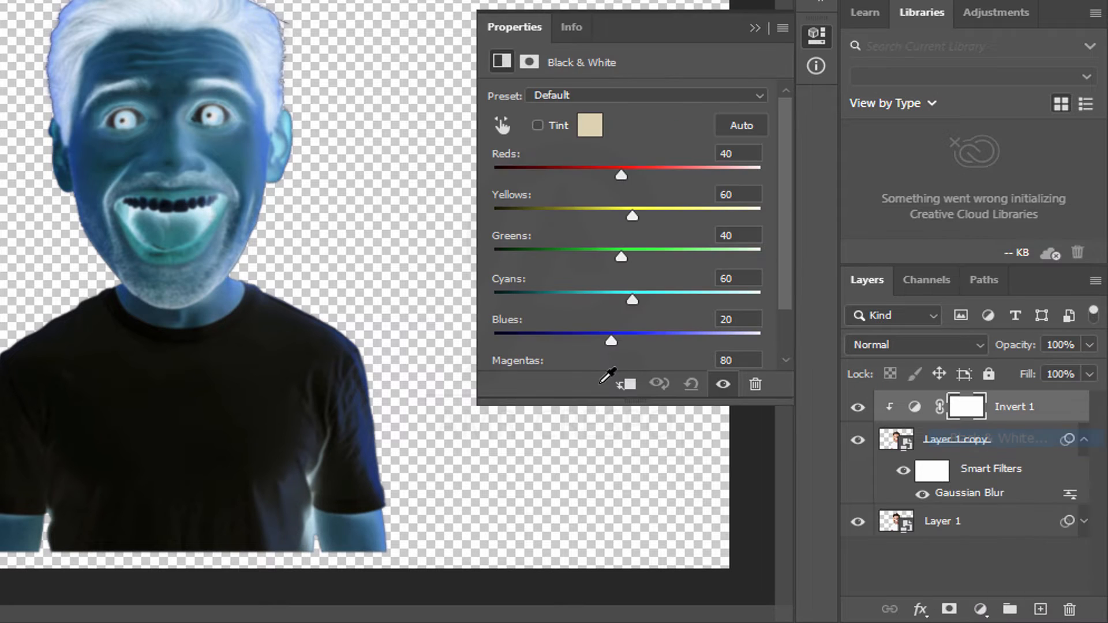
left_click(628, 386)
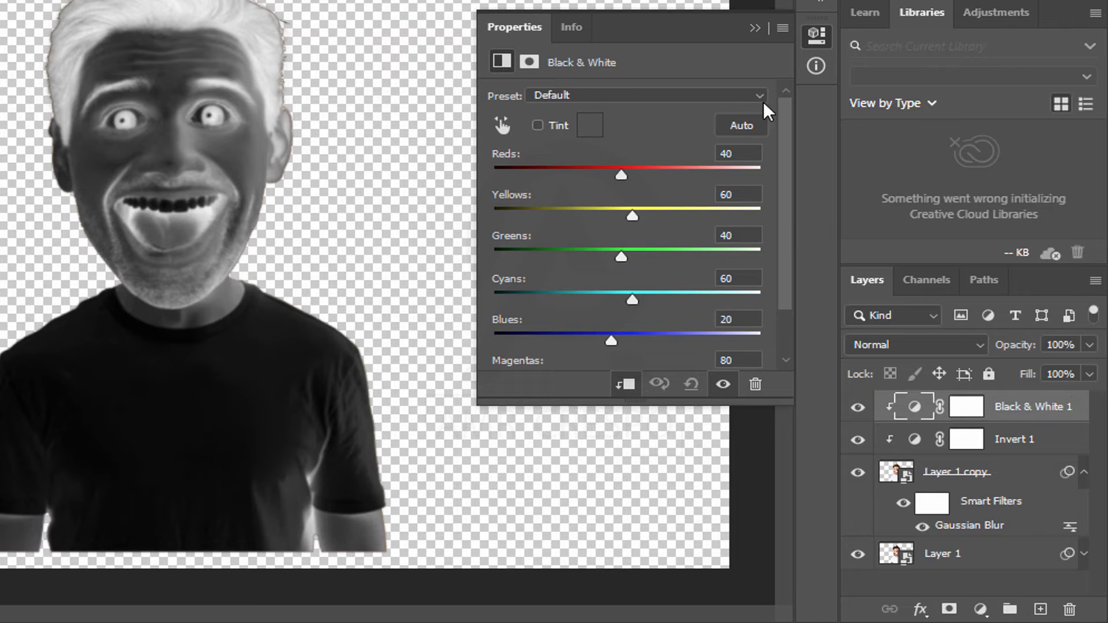
left_click(754, 28)
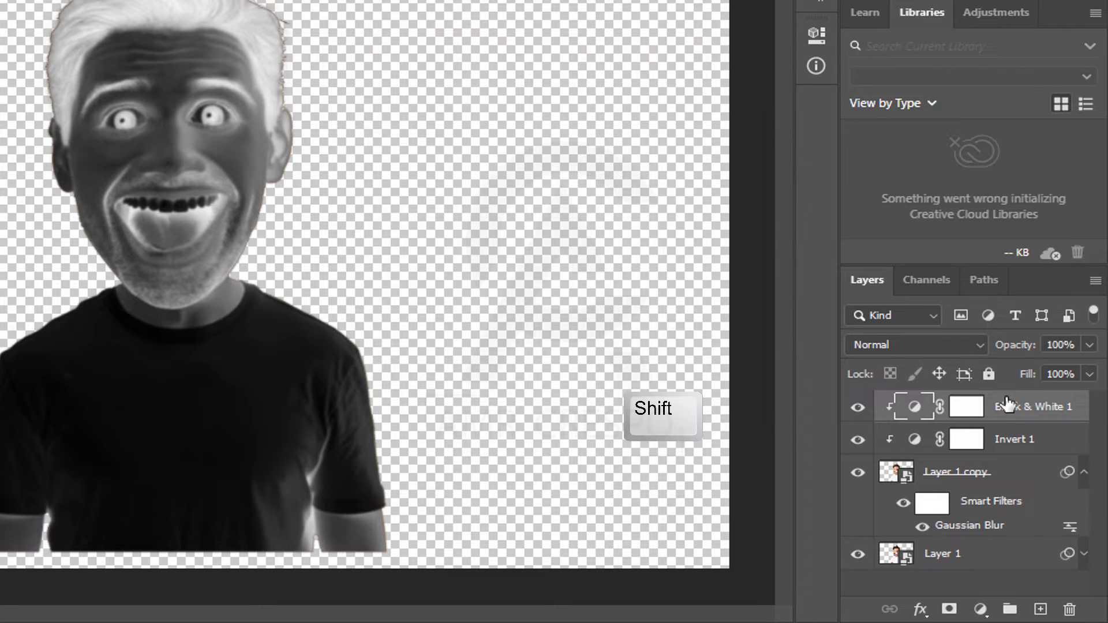
Step: Group Layer 1 copy with its Invert and Black & White adjustments and set the group's blend mode to Overlay
left_click(988, 484, "shift")
left_click(1009, 609, "shift")
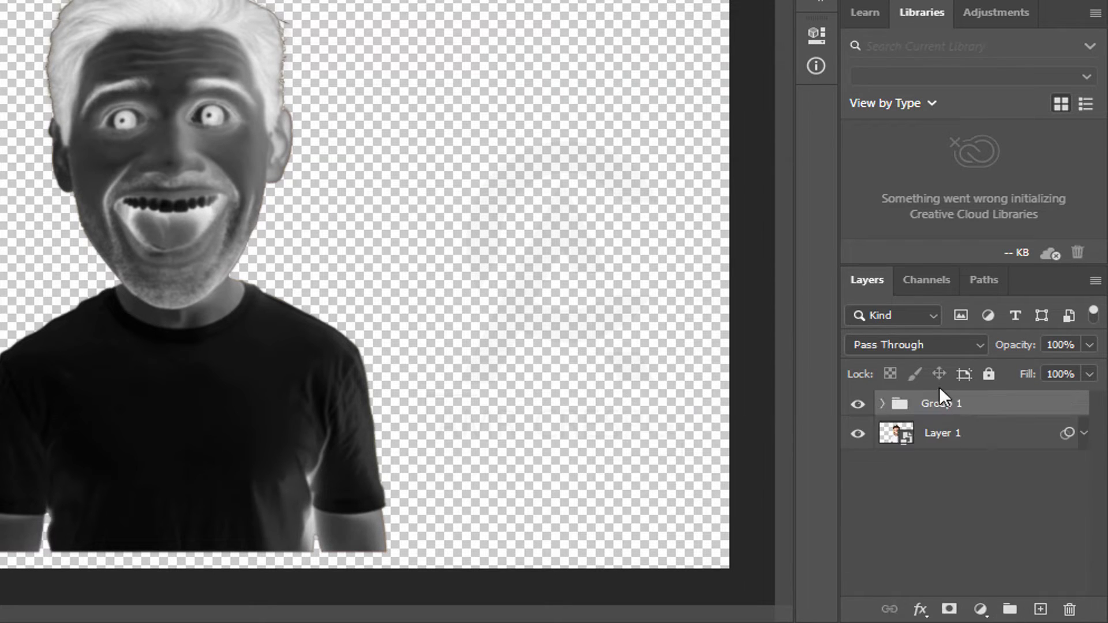
left_click(898, 345)
left_click(888, 349)
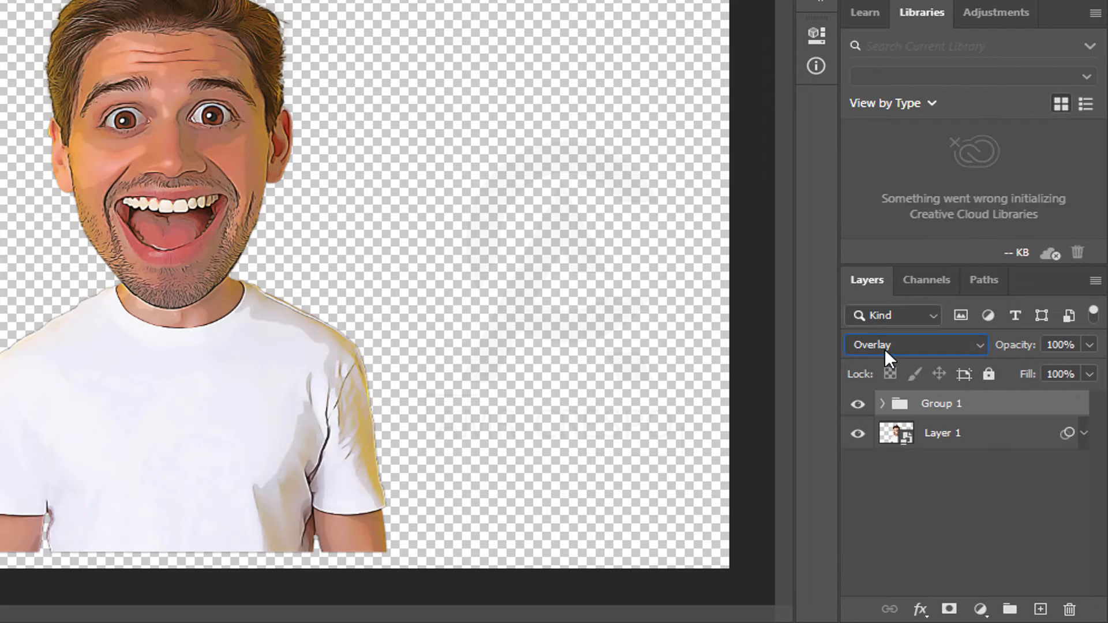
Step: Lower the opacity of Group 1 to 13%
left_click(1059, 348)
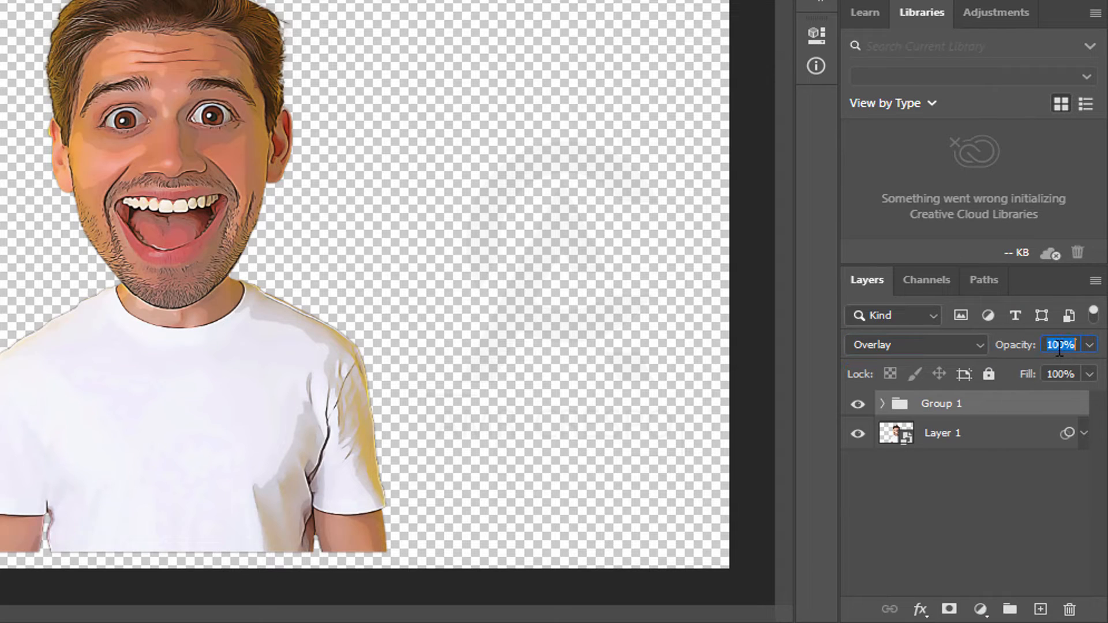
type("25")
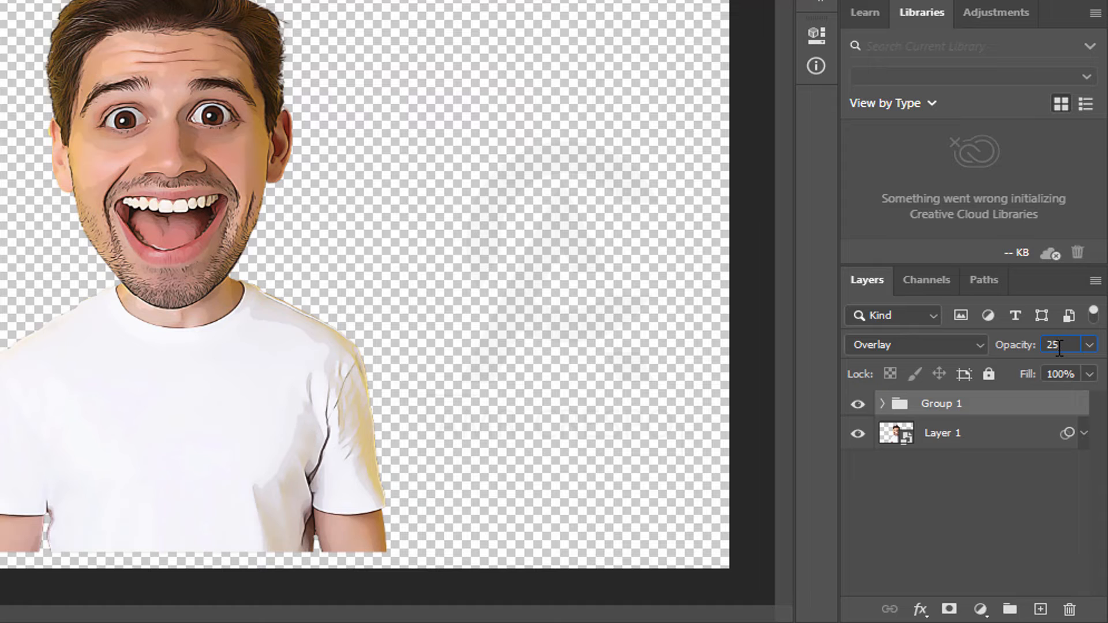
left_click_drag(1020, 352, 1002, 354)
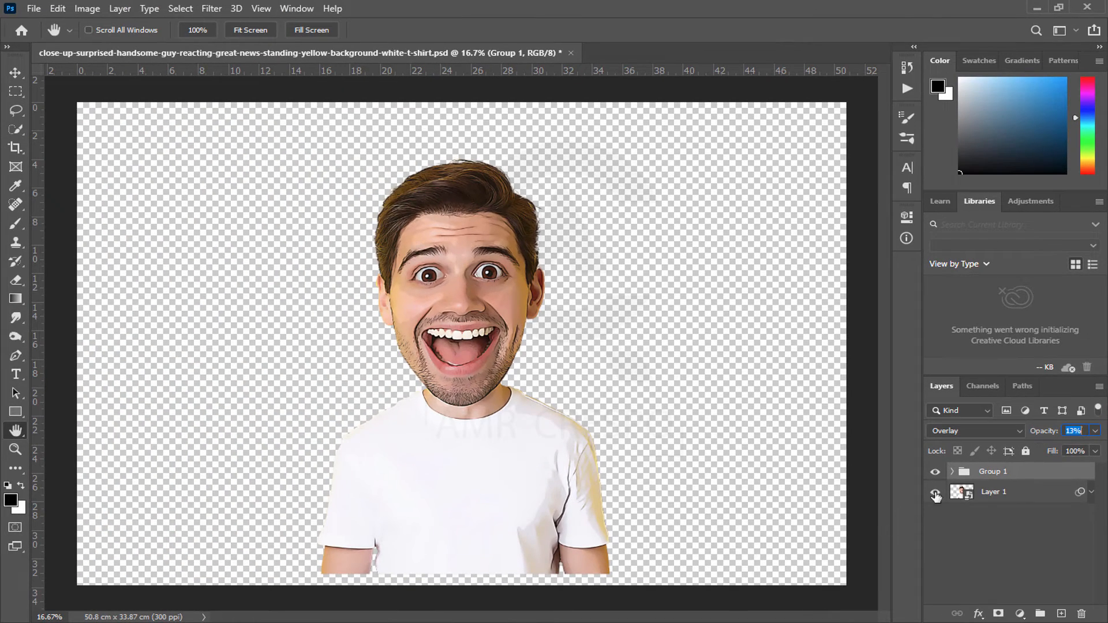
key("Return")
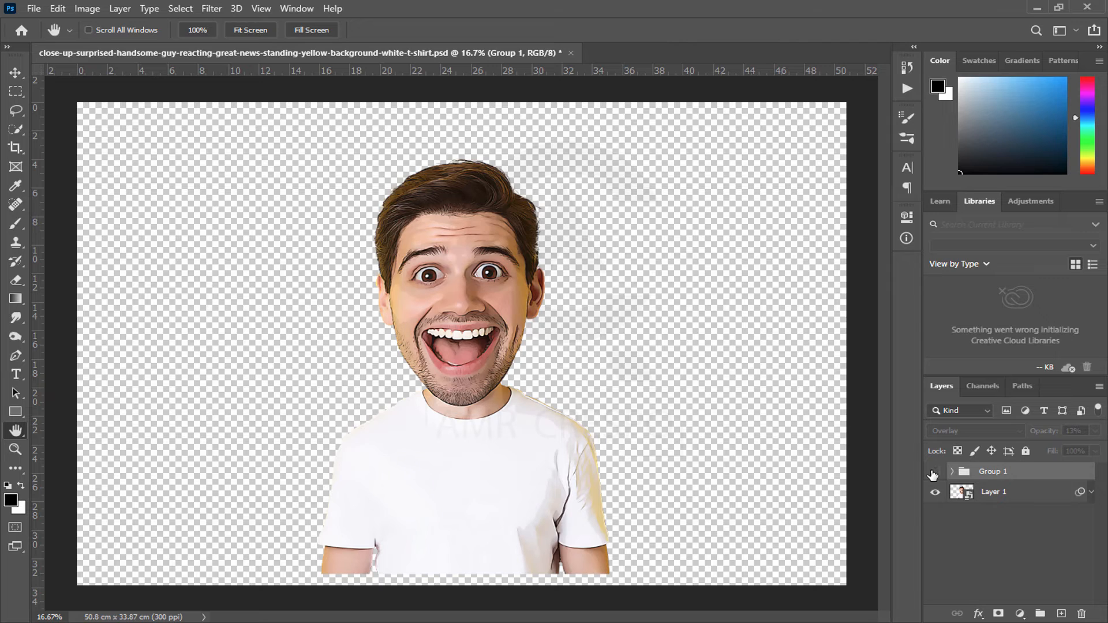
Step: Combine Group 1 and Layer 1 into a new group
left_click(1027, 493)
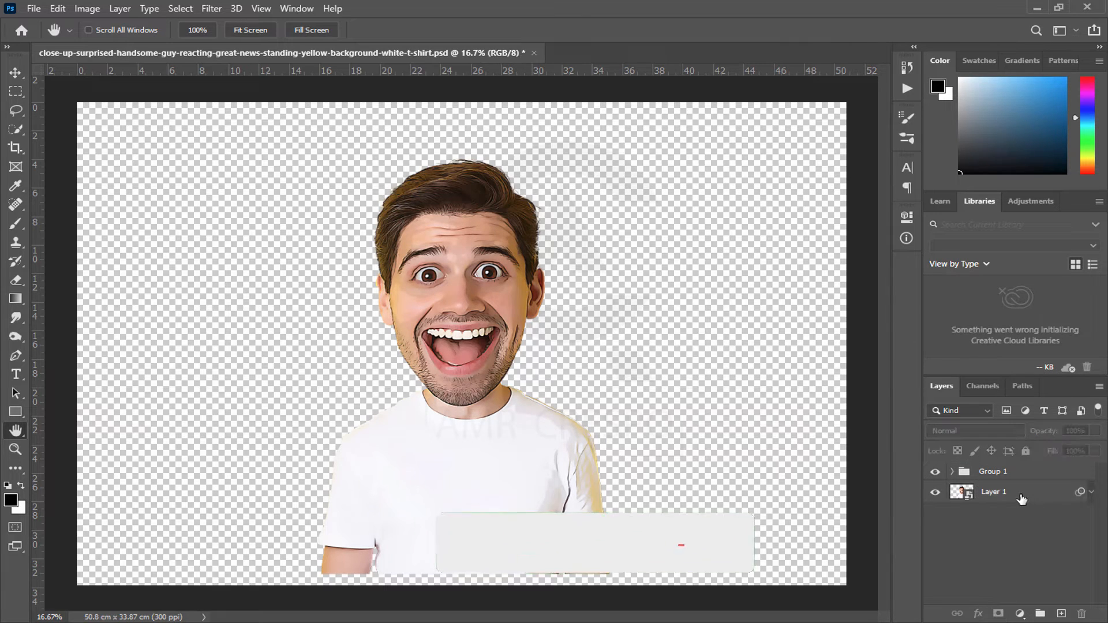
left_click(1009, 475)
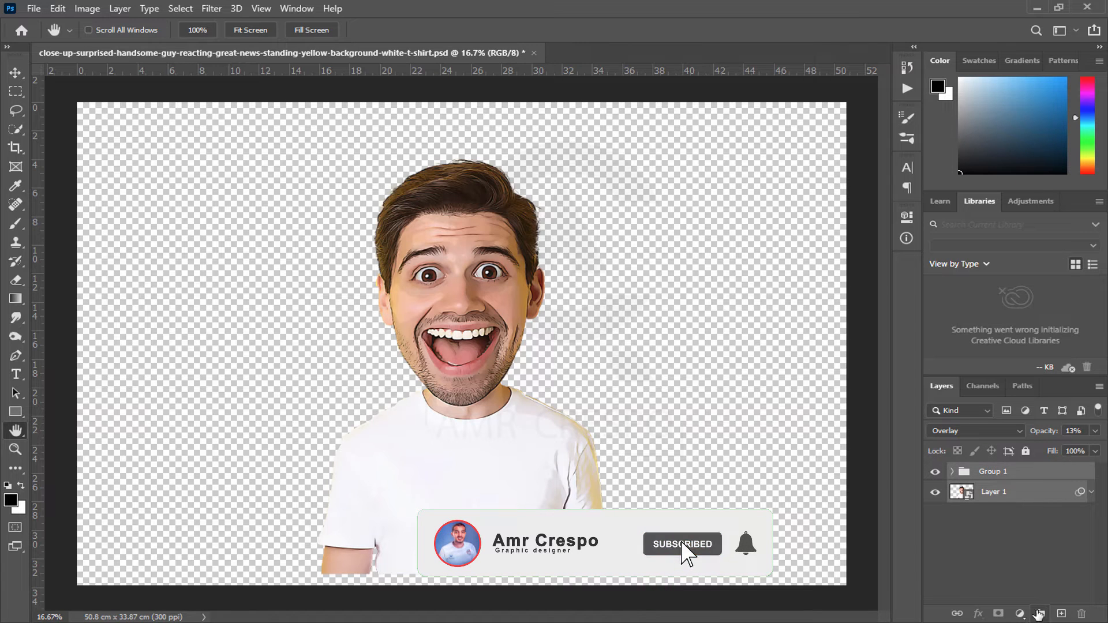
left_click(1040, 613)
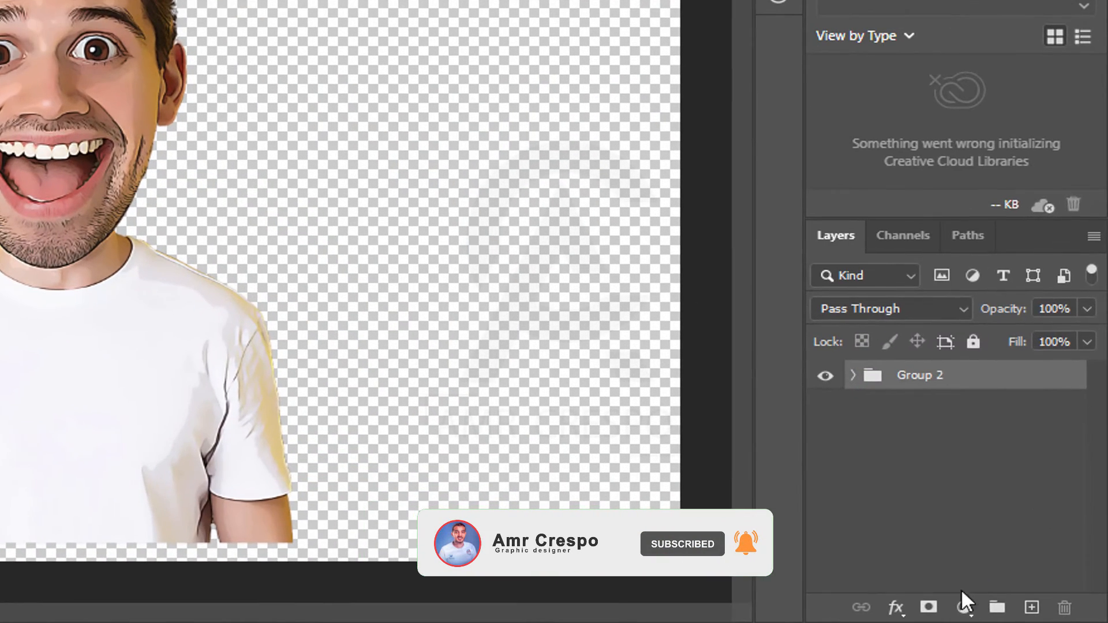
Step: Add a yellow Solid Color fill layer (#ffd200) and place it beneath Group 2 as the background
left_click(988, 610)
left_click(1029, 263)
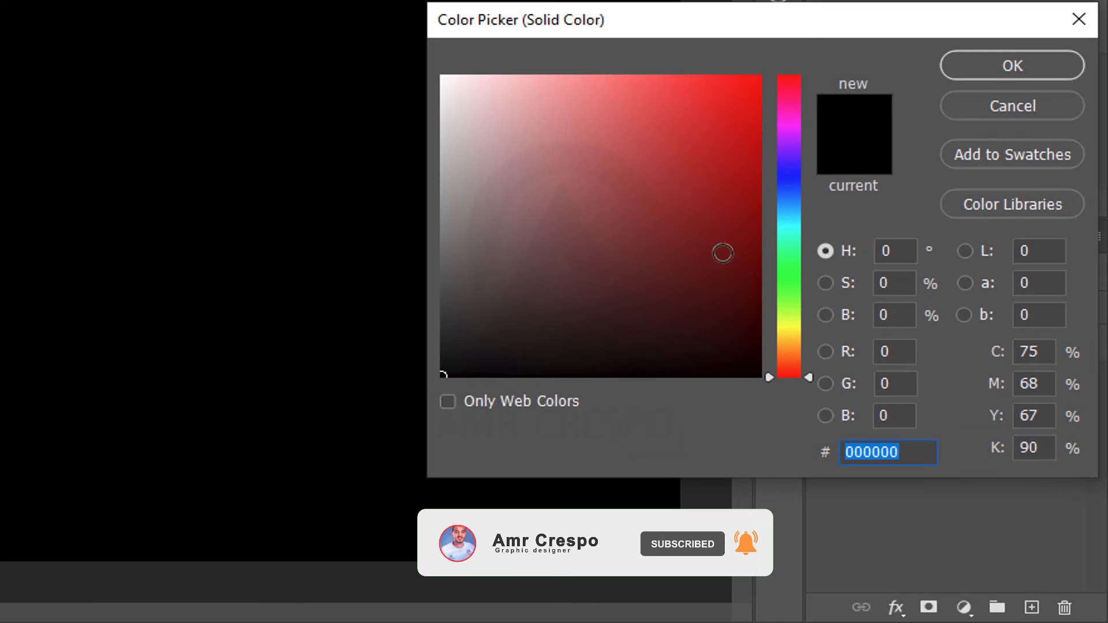
mouse_move(788, 330)
left_mouse_down()
mouse_move(791, 344)
mouse_move(791, 334)
left_mouse_up()
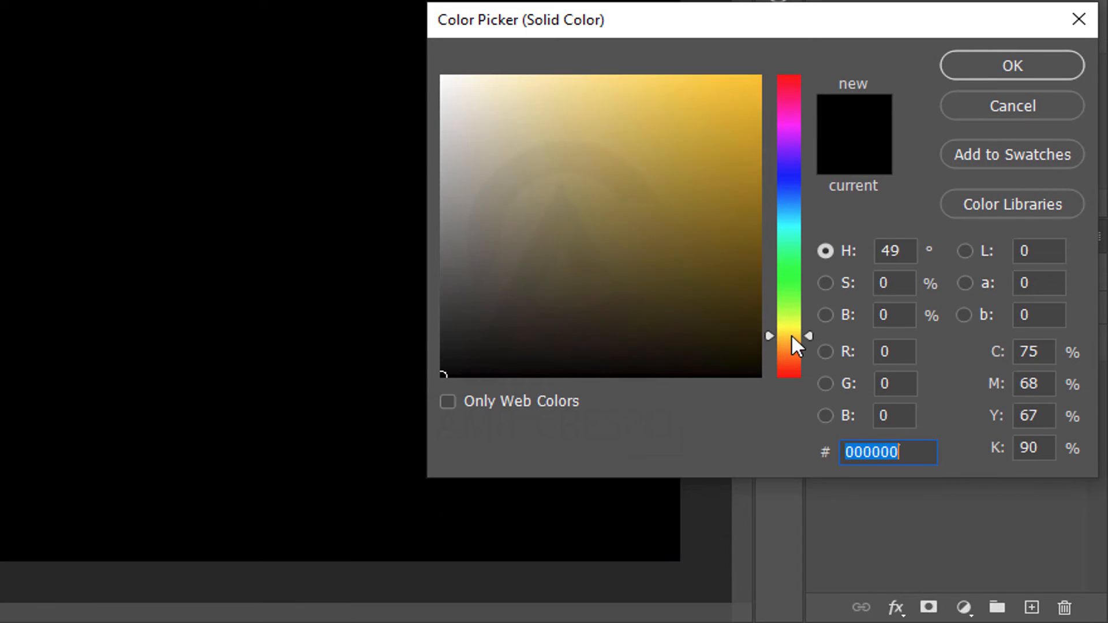
left_click_drag(717, 116, 762, 74)
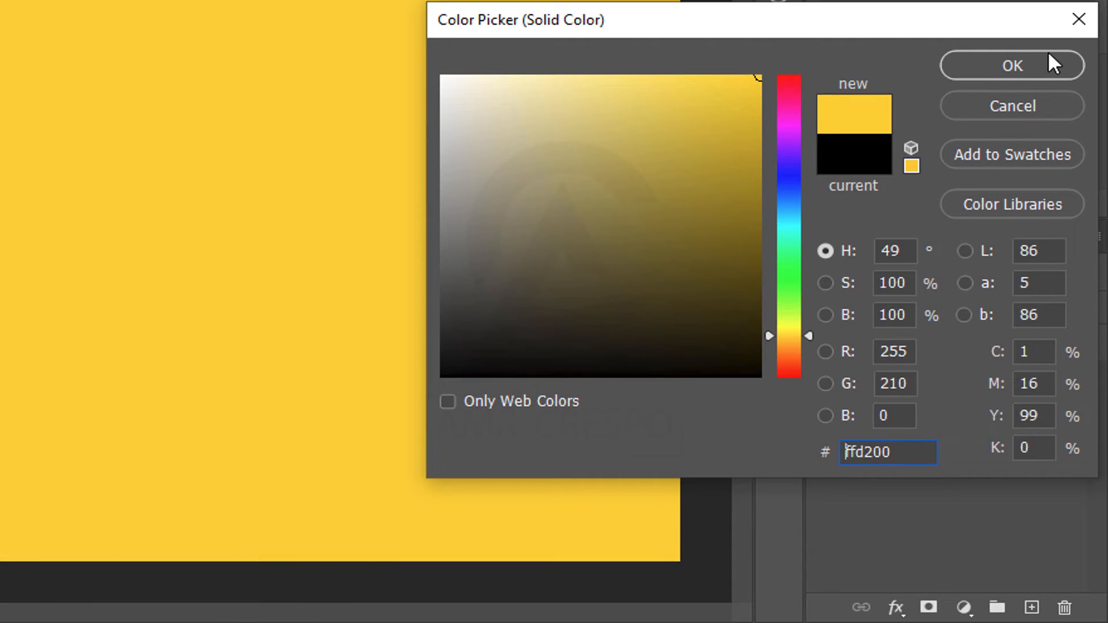
left_click(1049, 62)
left_click_drag(987, 387, 982, 441)
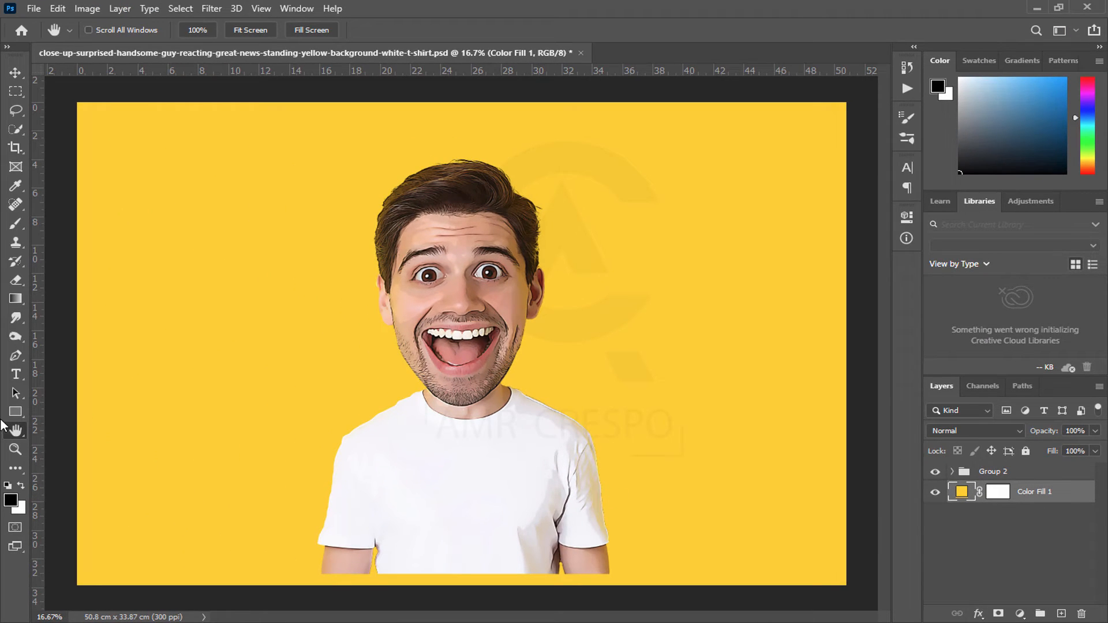
Step: Draw a rectangle of about 3738 × 811 px behind the man's torso with a green fill and no stroke
left_click_drag(16, 410, 75, 409)
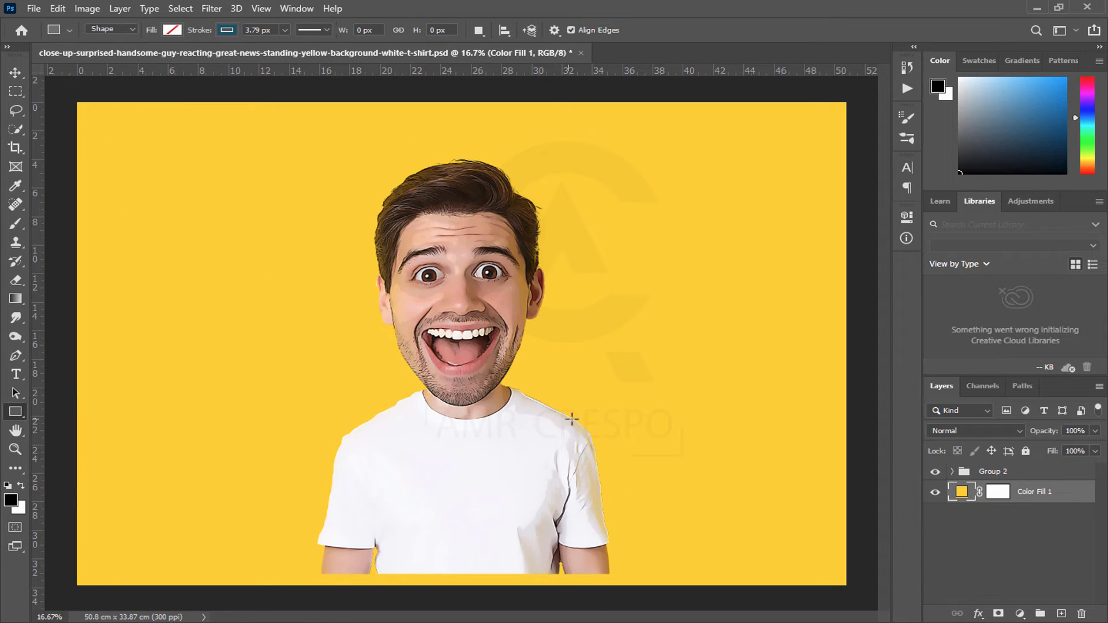
mouse_move(735, 385)
left_mouse_down()
mouse_move(673, 470)
mouse_move(420, 493)
mouse_move(256, 482)
left_mouse_up()
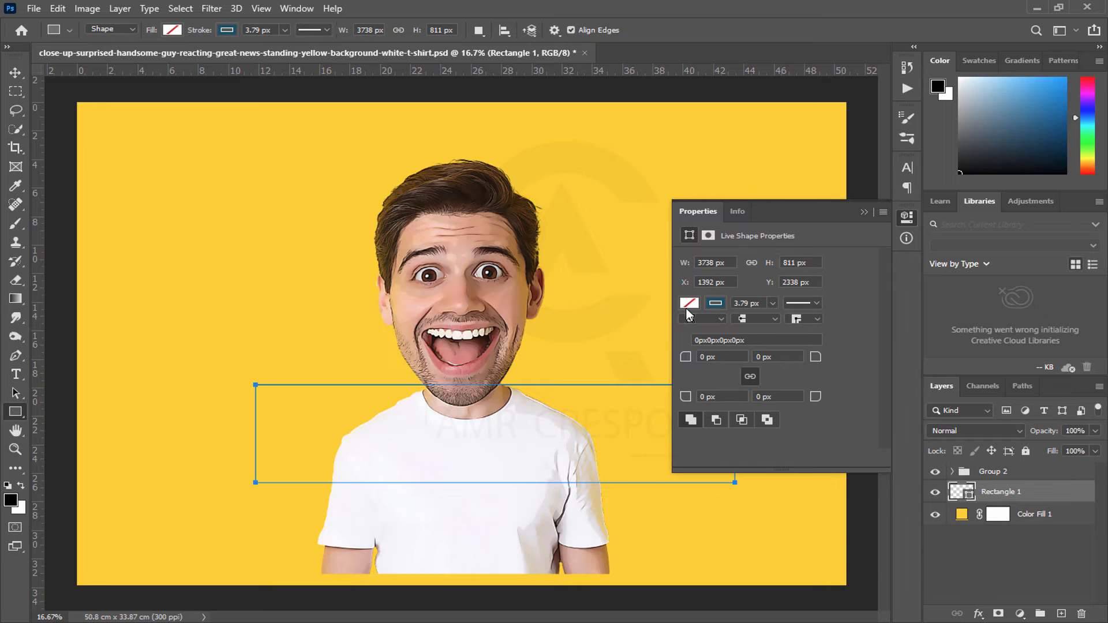
left_click(689, 304)
left_click(732, 380)
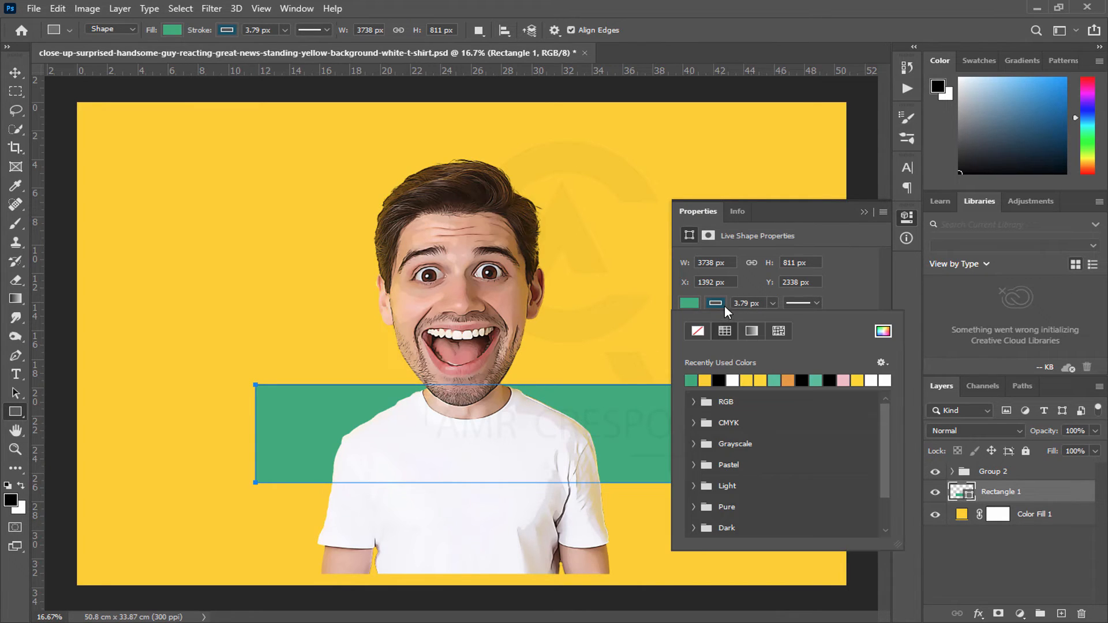
left_click(705, 333)
left_click(864, 212)
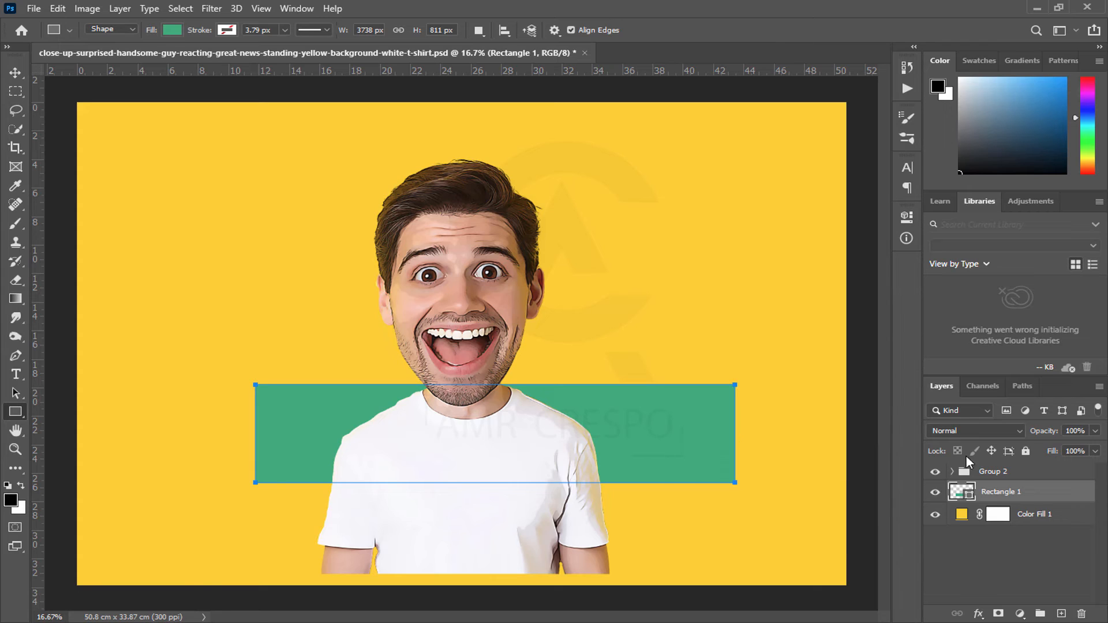
Step: Skew the green rectangle vertically by about -4.67° so it slopes upward to the right, and shift it down over the lower torso
left_click(1056, 472)
left_click(1028, 496)
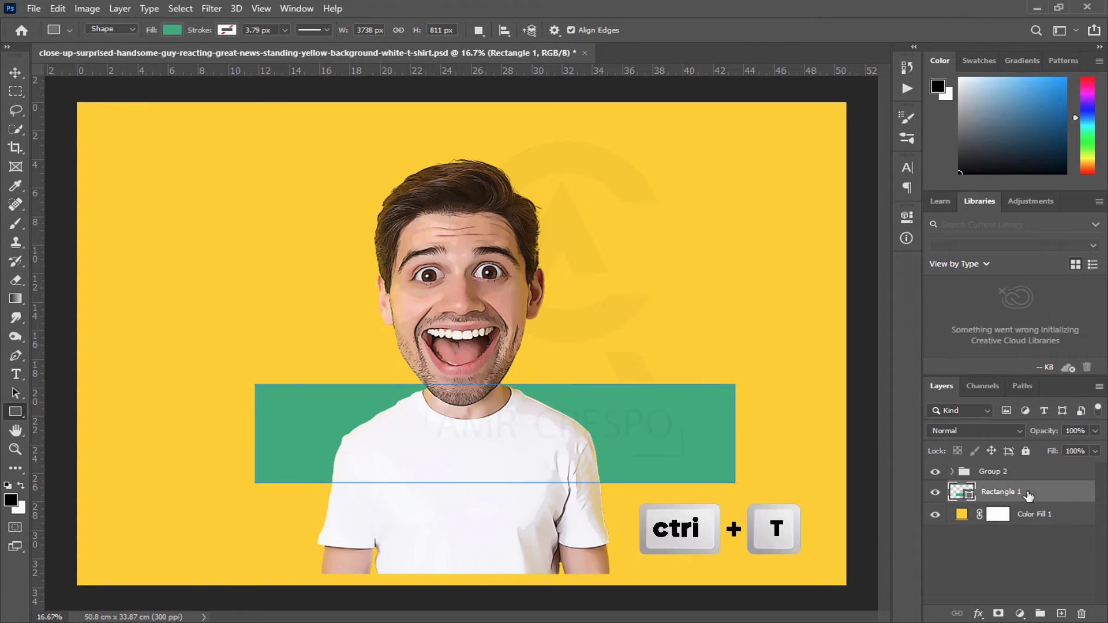
key("ctrl+t")
left_click_drag(252, 431, 237, 505)
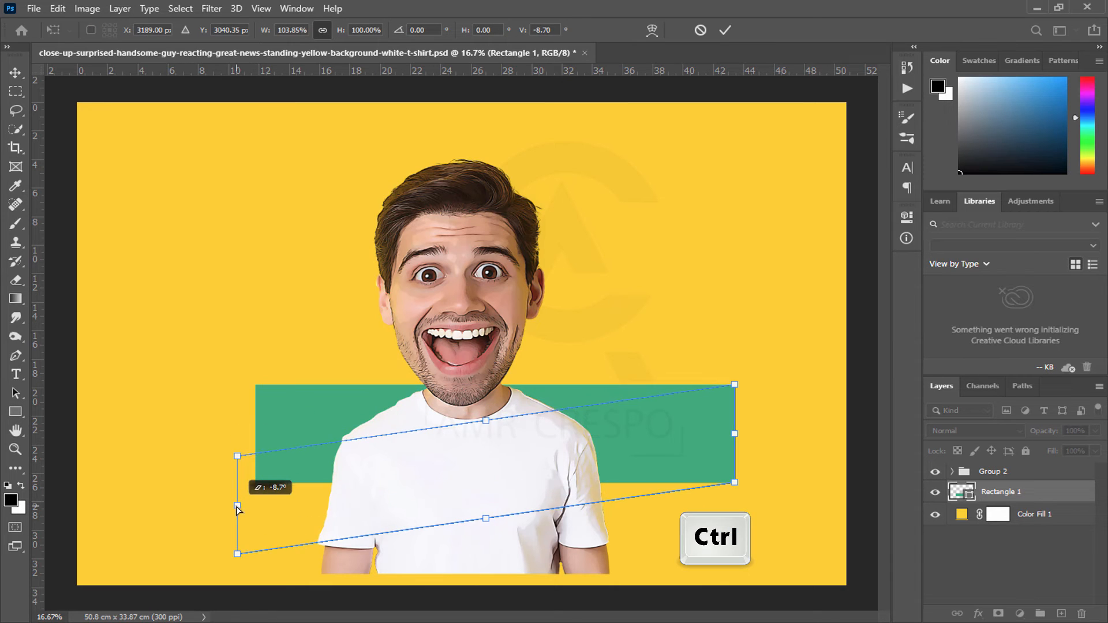
left_click_drag(736, 439, 725, 492)
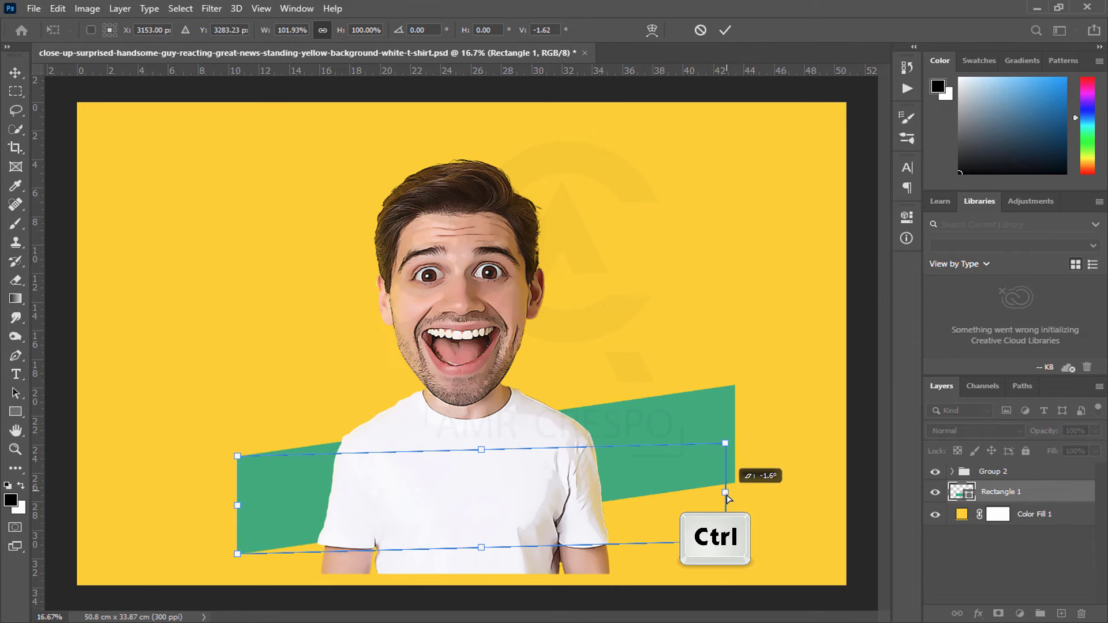
left_click_drag(237, 506, 227, 531)
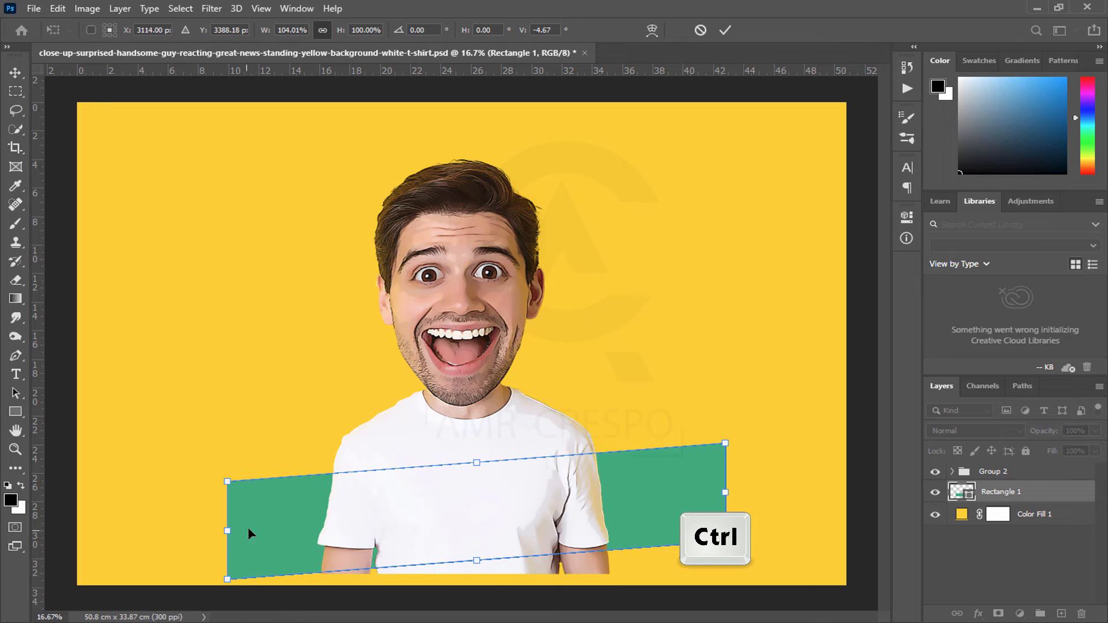
left_click(724, 30)
Step: Add a Stroke layer style to the green rectangle in white, 87 px, positioned Outside
left_click(506, 242)
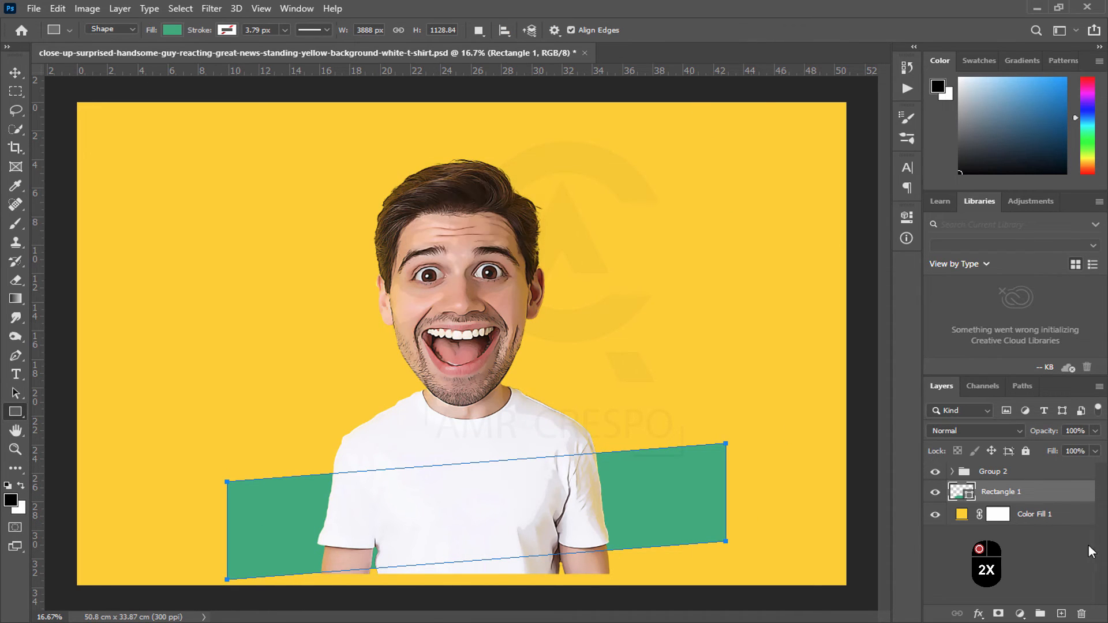
double_click(1061, 495)
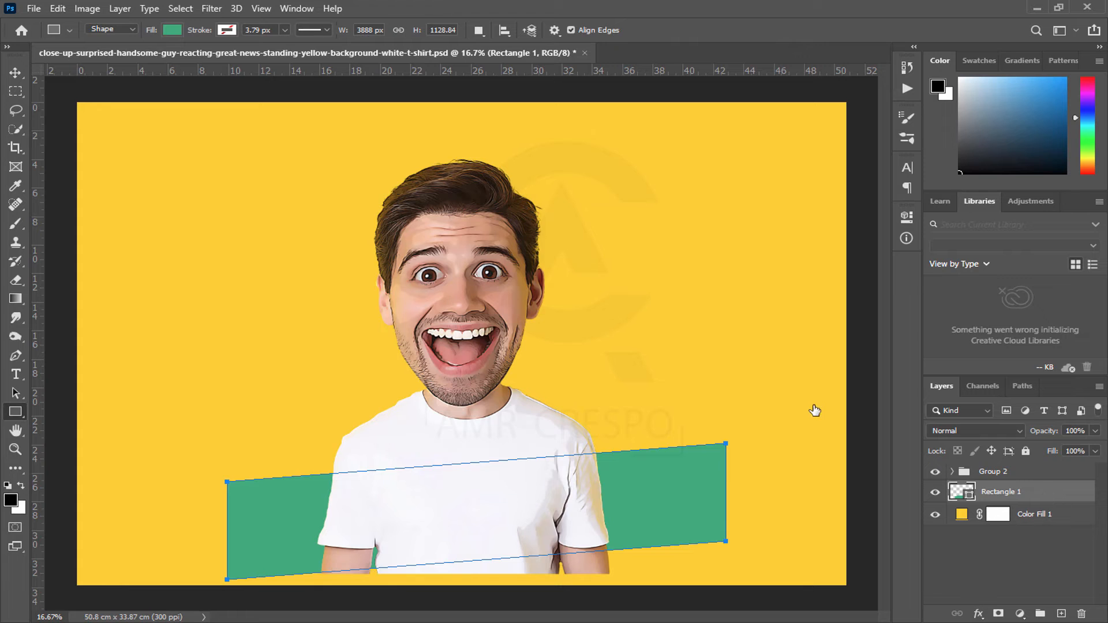
left_click(485, 307)
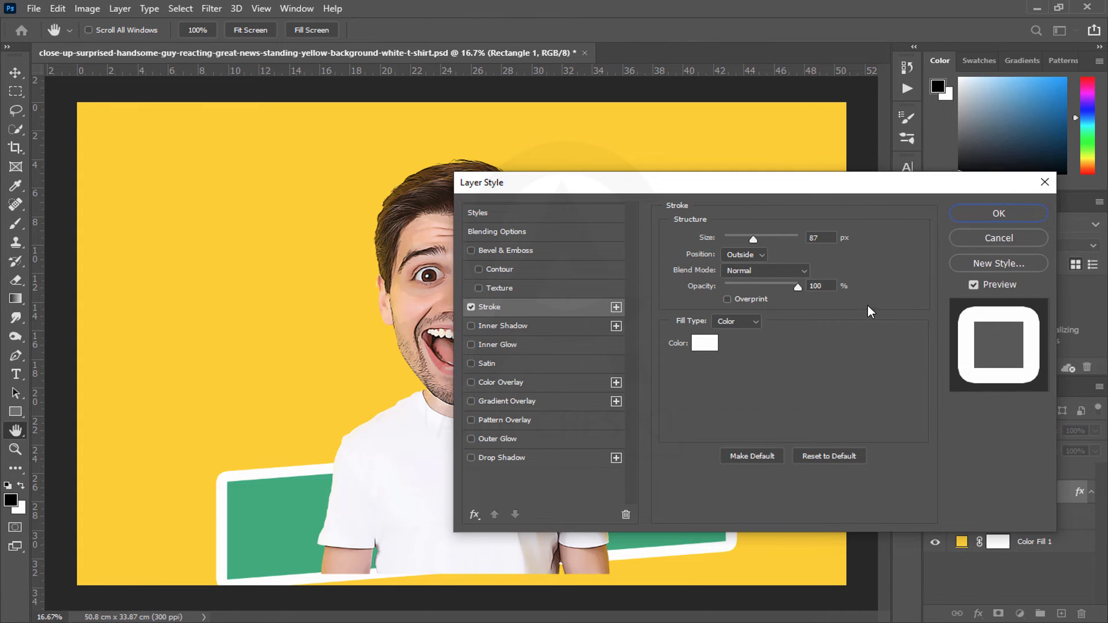
left_click(992, 220)
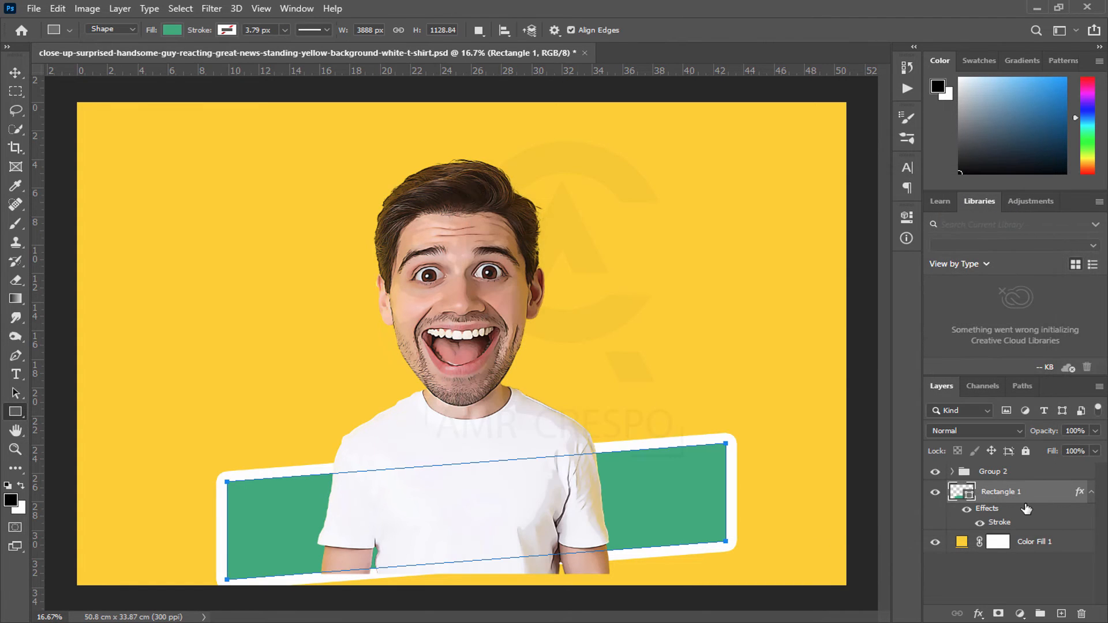
Step: Move the green rectangle slightly upward, away from the bottom edge of the canvas
key("ctrl+t")
left_click_drag(623, 507, 618, 463)
left_click(725, 32)
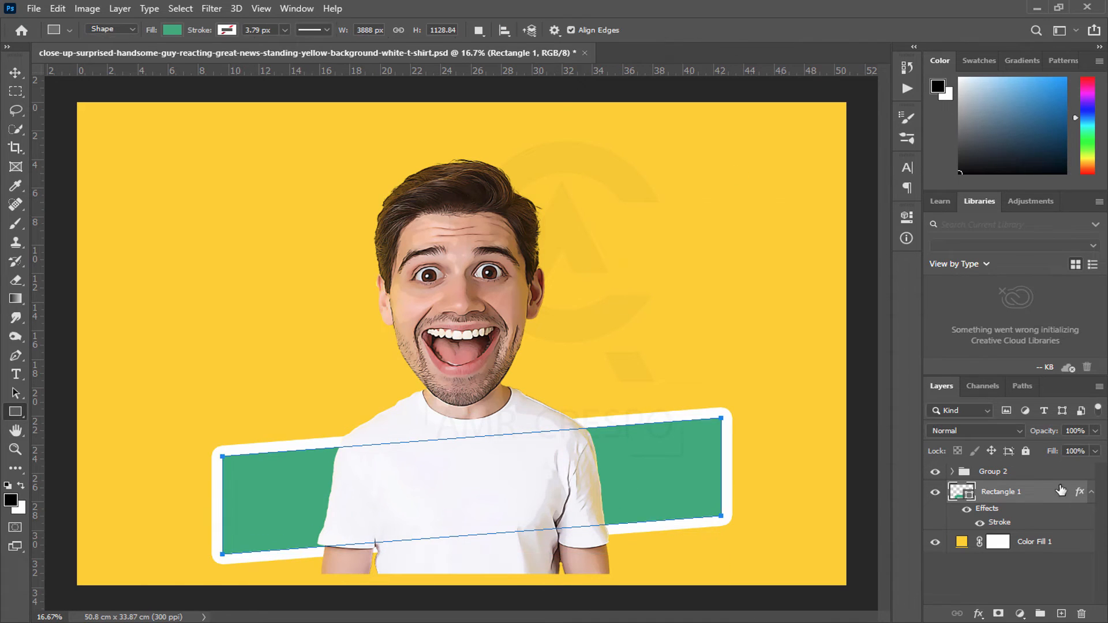
Step: Transform Group 2 to place the man slightly higher and further right over the green rectangle
left_click(1016, 472)
key("ctrl+t")
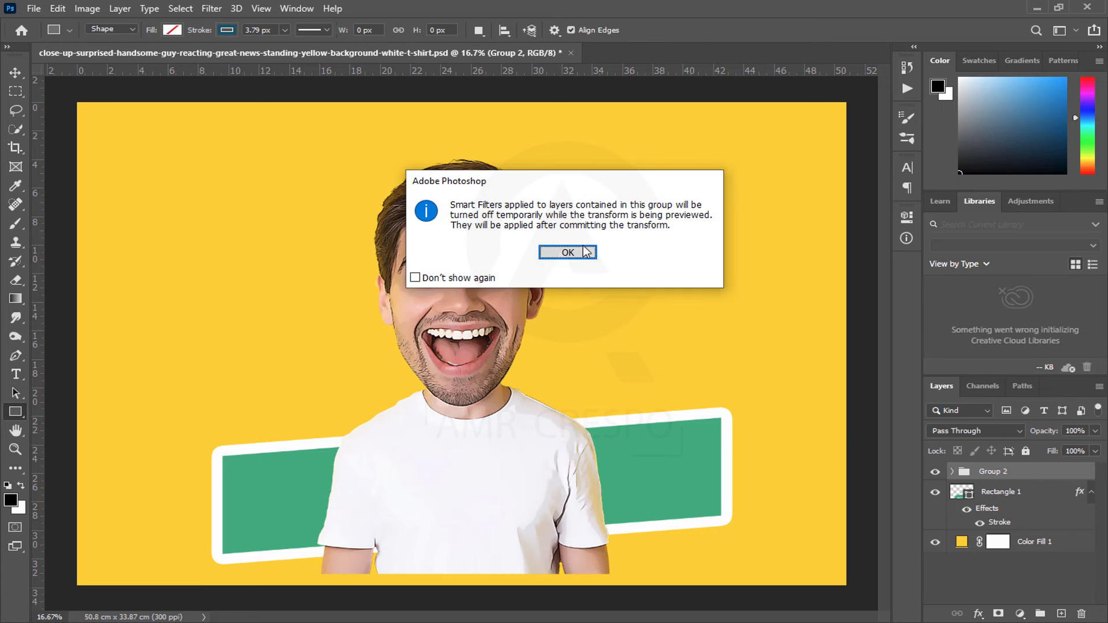
left_click(566, 252)
left_click_drag(592, 183, 560, 227)
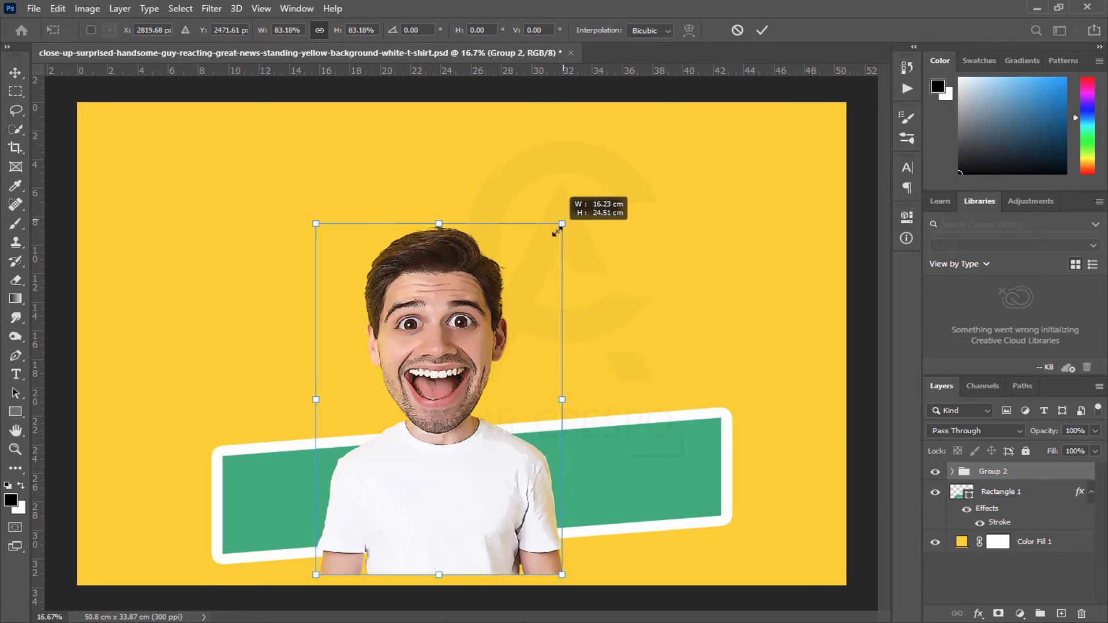
left_click_drag(519, 388, 634, 307)
left_click(762, 30)
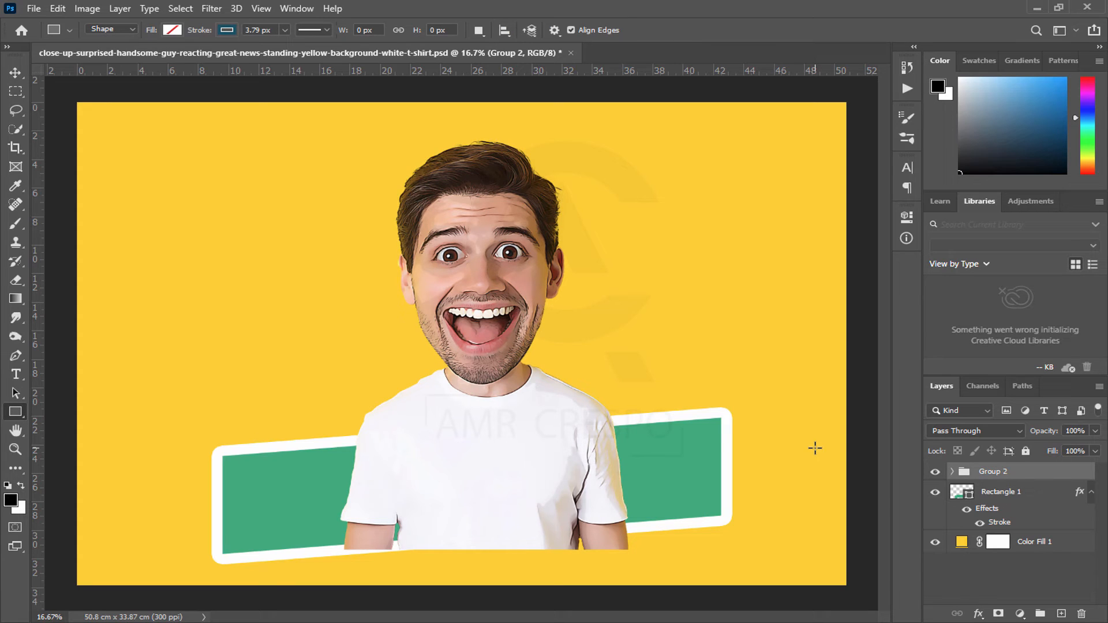
Step: Narrow the green rectangle from both ends to 83.18% of its width, keeping its height
left_click(1000, 499)
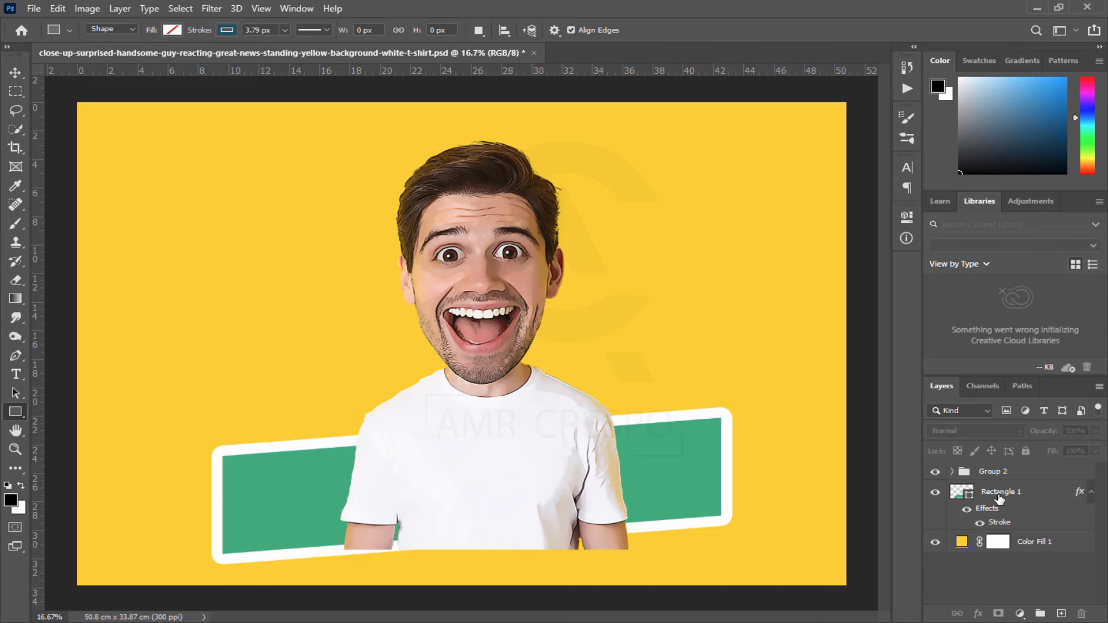
left_click(999, 497)
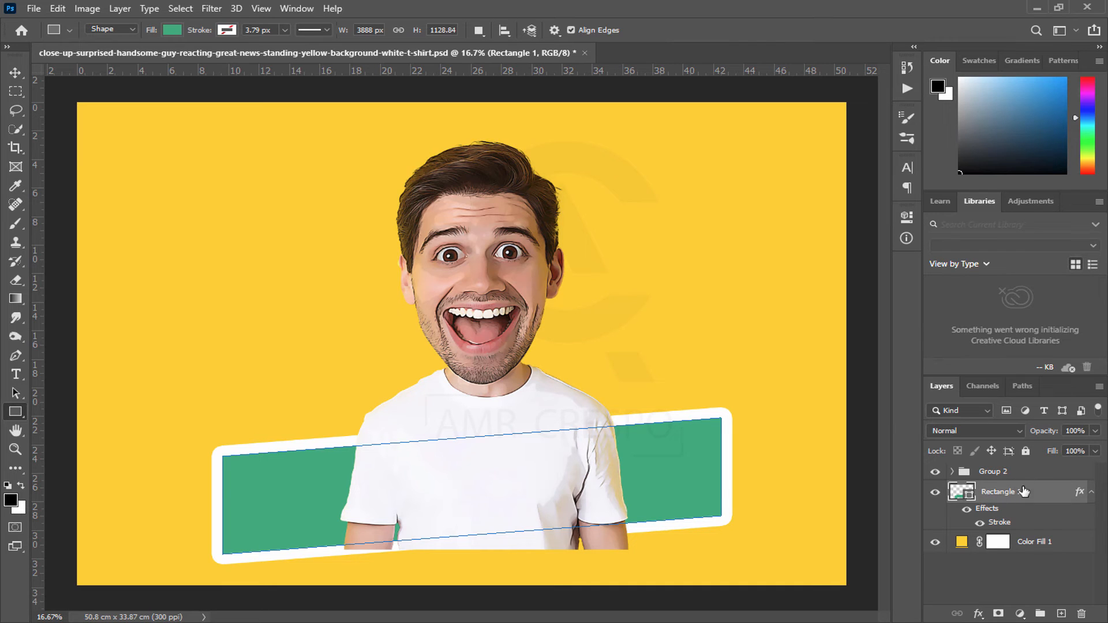
key("ctrl+t")
left_click_drag(721, 487, 689, 486)
left_click_drag(225, 493, 272, 493)
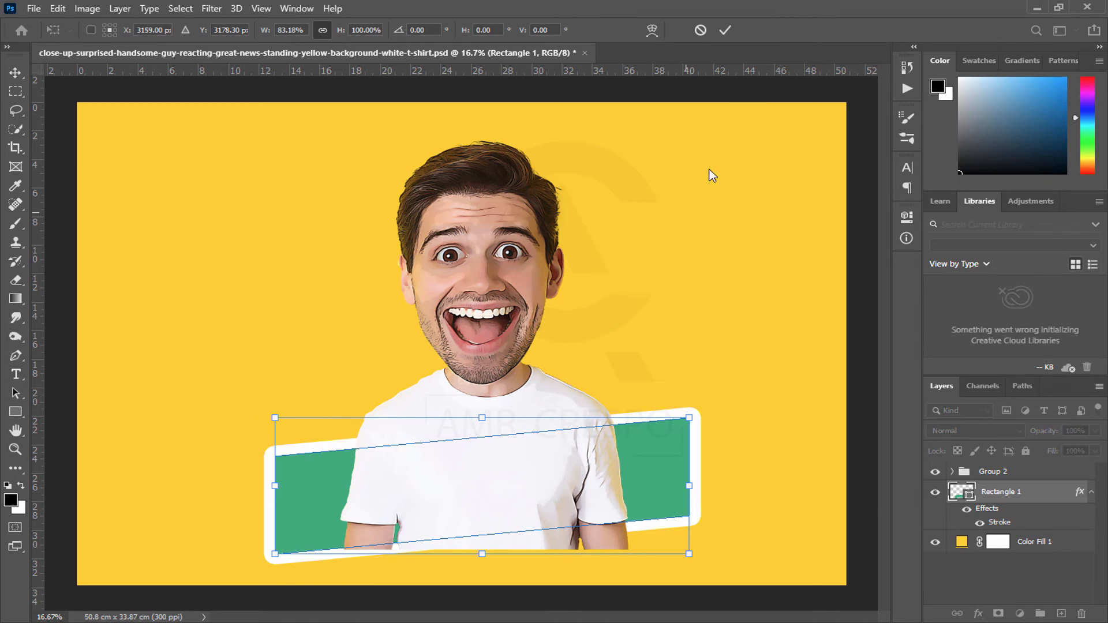
left_click(725, 30)
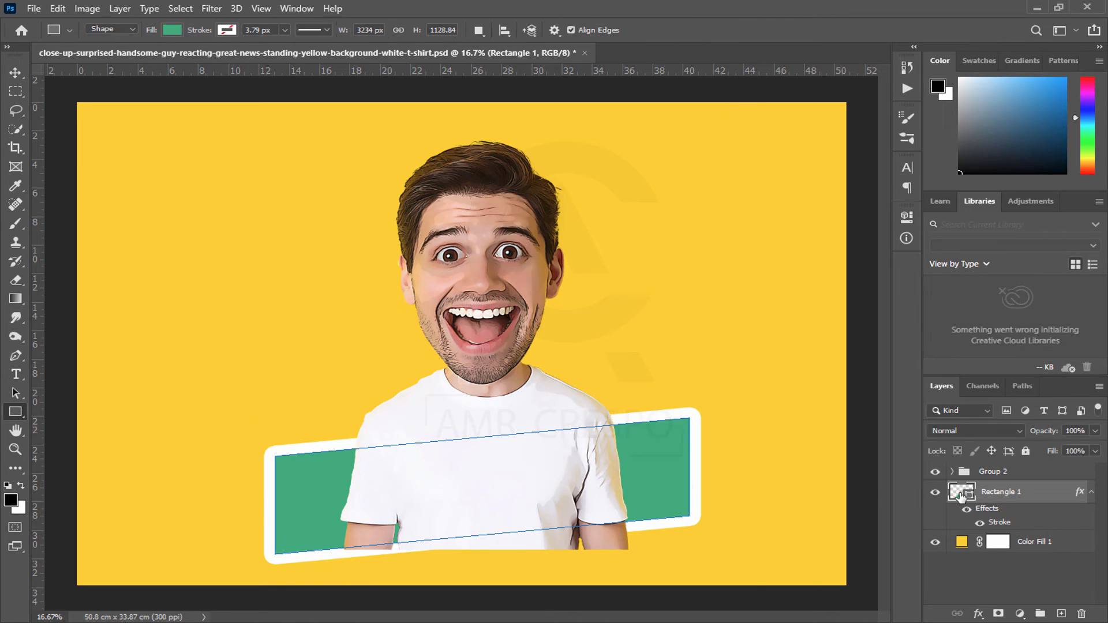
Step: Load the green rectangle's outline as a selection and use it to add a layer mask to Group 2
left_click(961, 495, "alt")
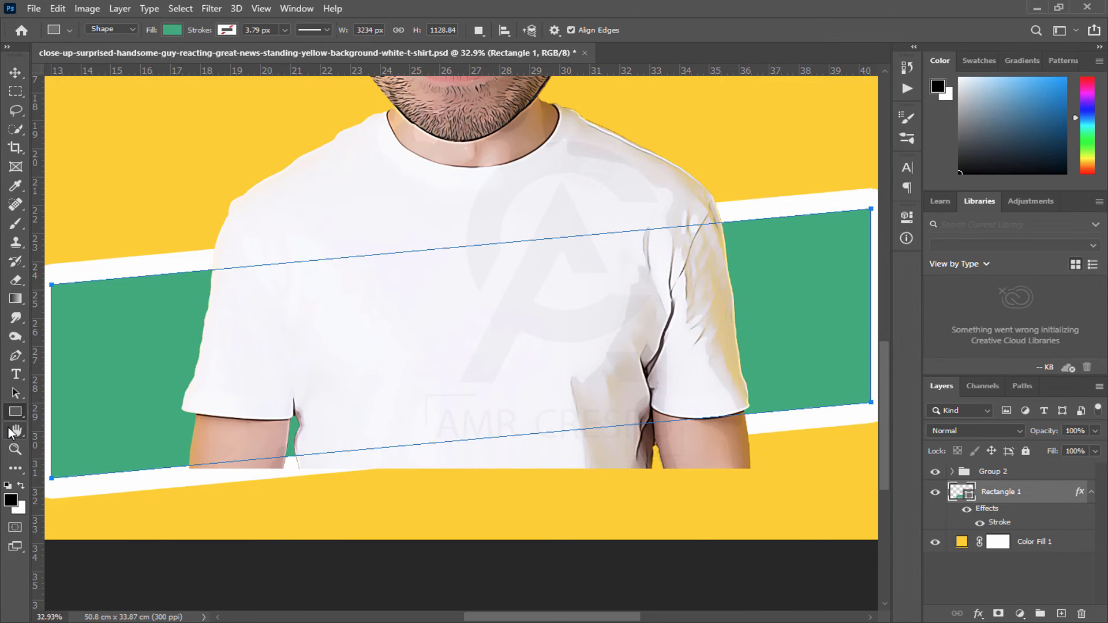
double_click(13, 430)
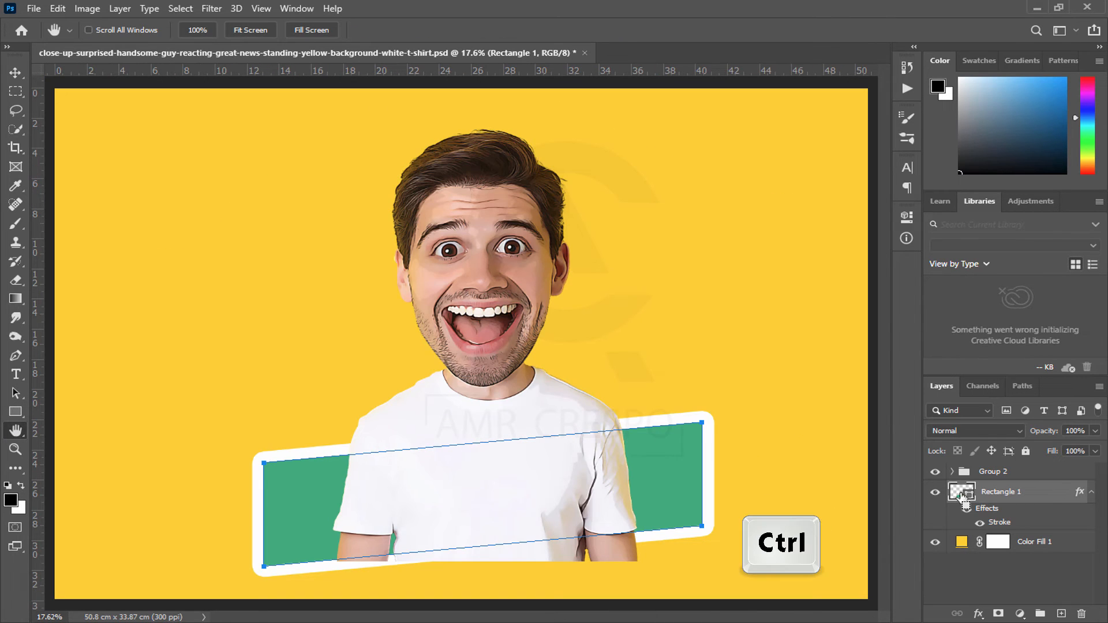
left_click(961, 492, "ctrl")
left_click(1055, 474)
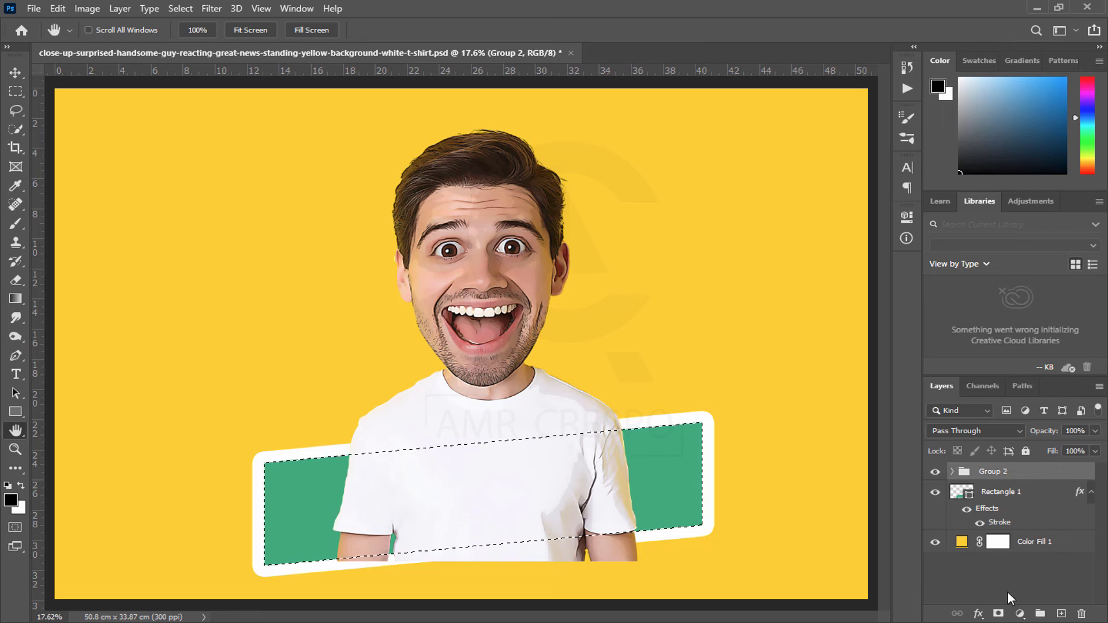
left_click(999, 614)
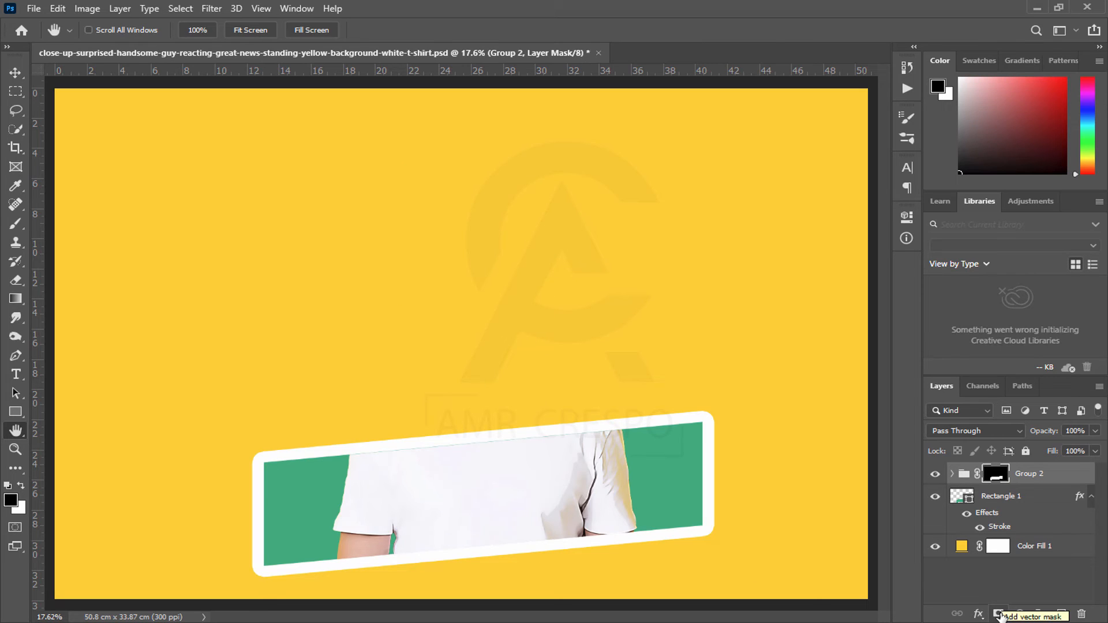
Step: Paint white on Group 2's mask with a 338 px hard round brush to reveal the man's head and upper body above the frame
left_click(16, 223)
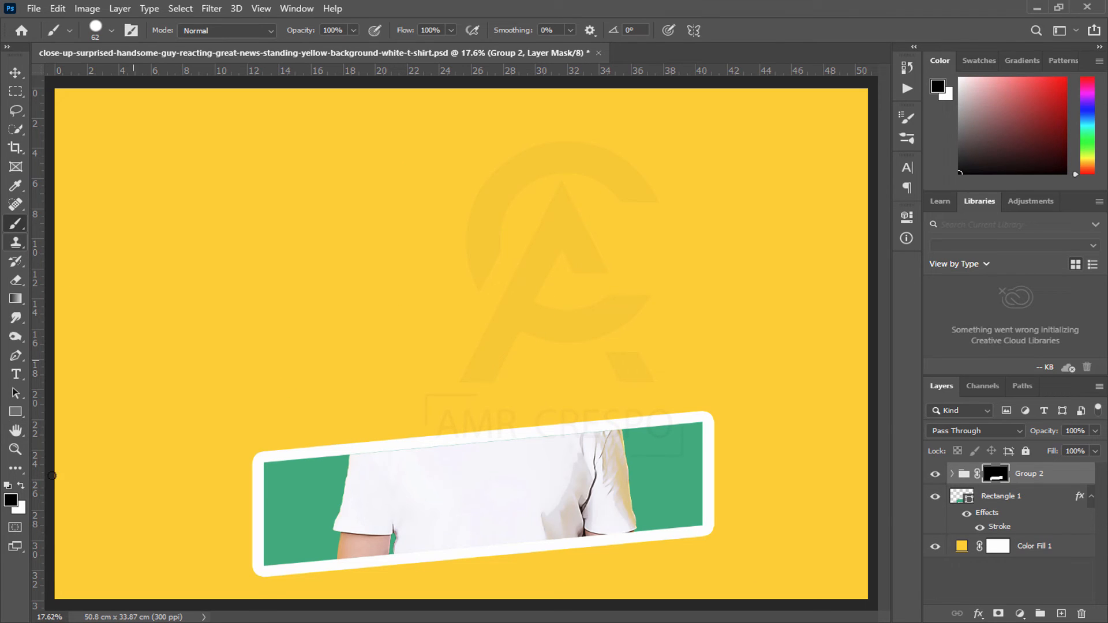
left_click(21, 486)
right_click(340, 322)
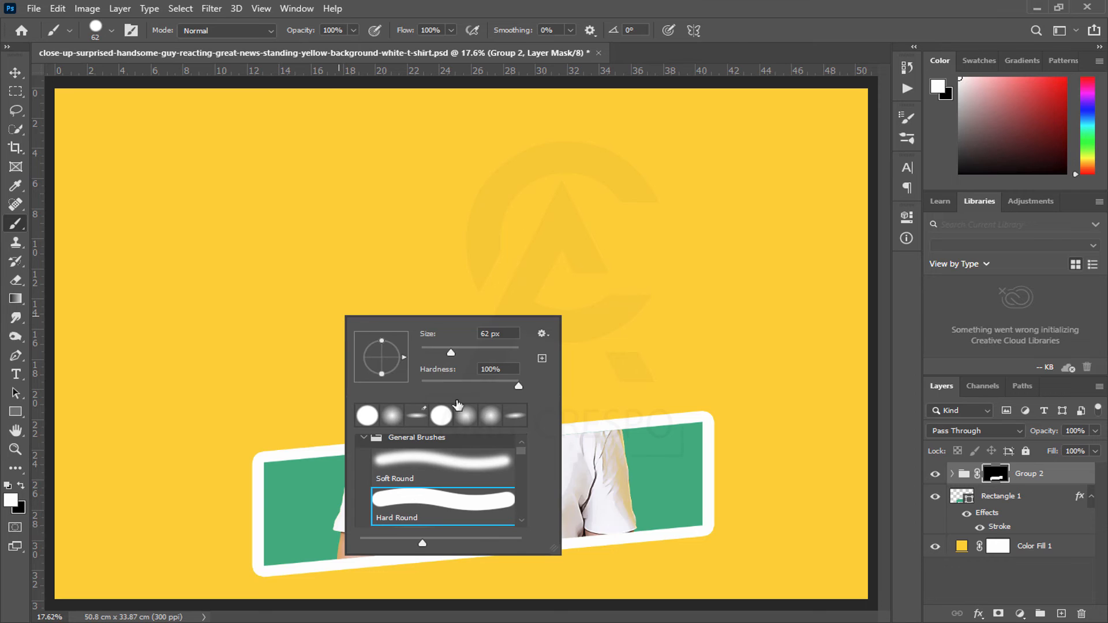
left_click_drag(498, 348, 527, 346)
left_click(502, 271)
mouse_move(443, 378)
left_mouse_down()
mouse_move(521, 430)
mouse_move(618, 460)
mouse_move(498, 457)
mouse_move(432, 302)
mouse_move(499, 400)
mouse_move(478, 502)
left_mouse_up()
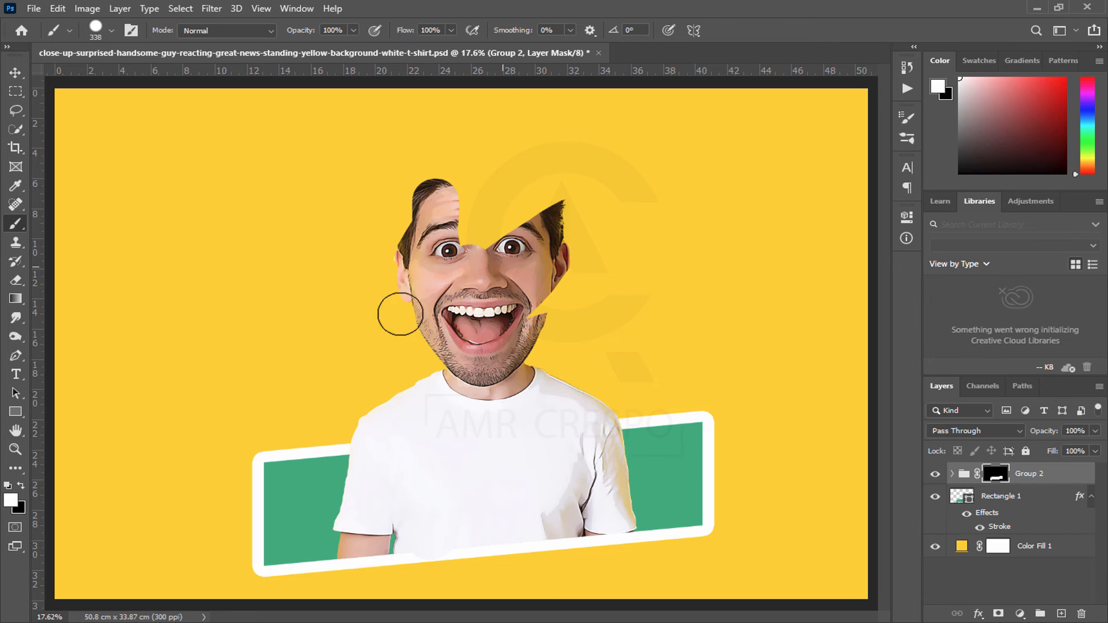
mouse_move(400, 314)
left_mouse_down()
mouse_move(316, 230)
mouse_move(324, 361)
mouse_move(424, 527)
mouse_move(537, 345)
mouse_move(541, 146)
mouse_move(496, 96)
left_mouse_up()
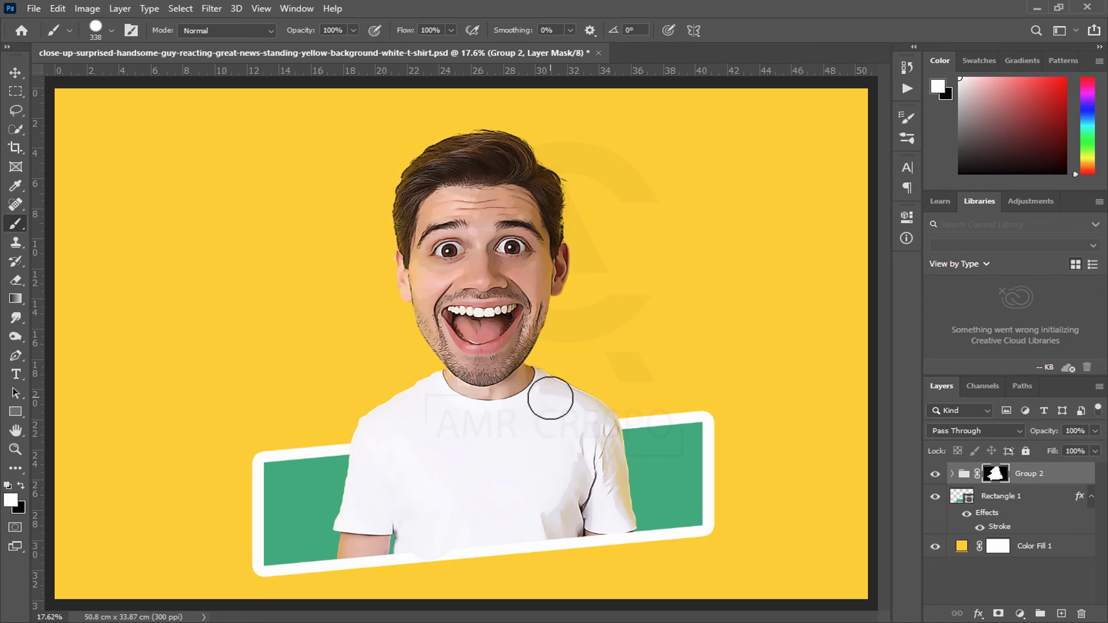
Step: Select Group 2 and Rectangle 1 together and move them slightly left on the canvas
scroll(539, 393, "down", 2)
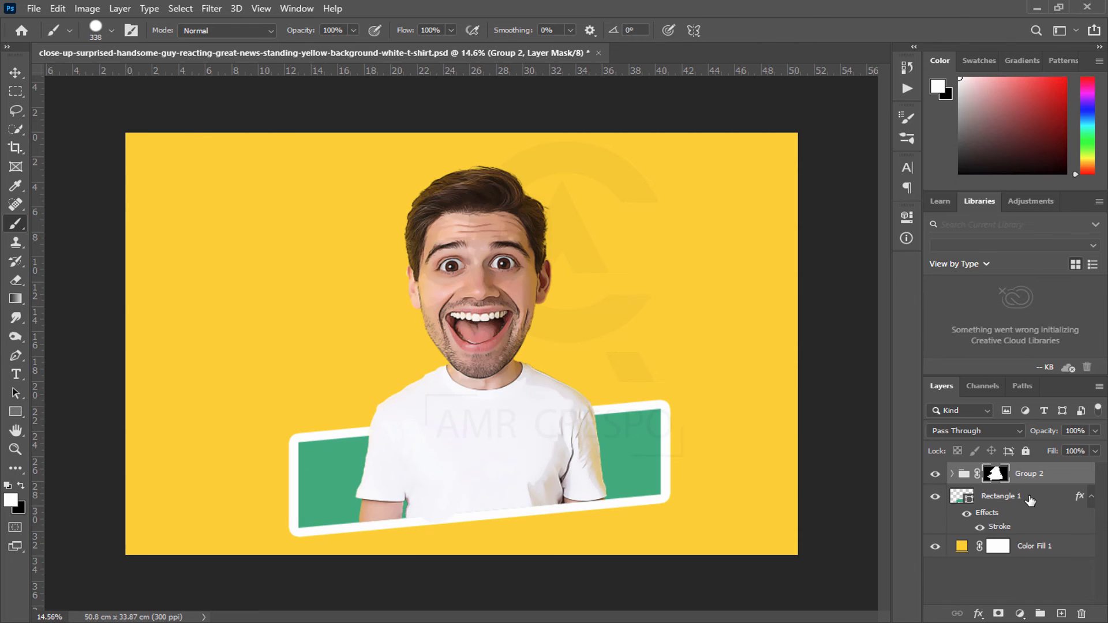
left_click(1030, 500)
key("ctrl+t")
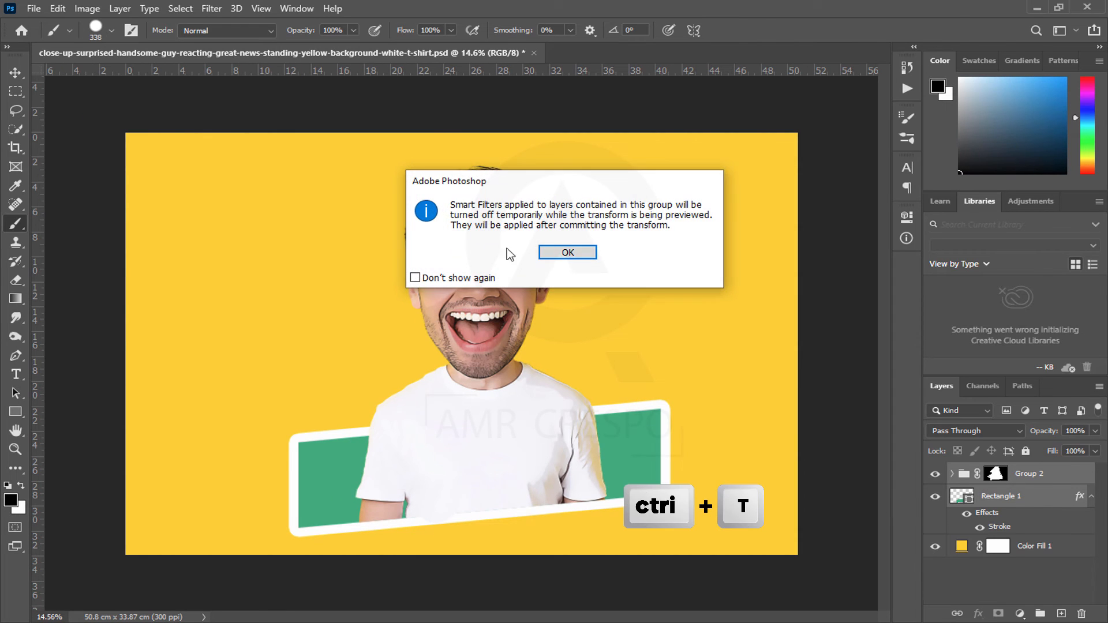
left_click(569, 250)
left_click_drag(580, 349, 555, 349)
left_click(761, 30)
Step: Add a new empty layer directly above Color Fill 1
key("b")
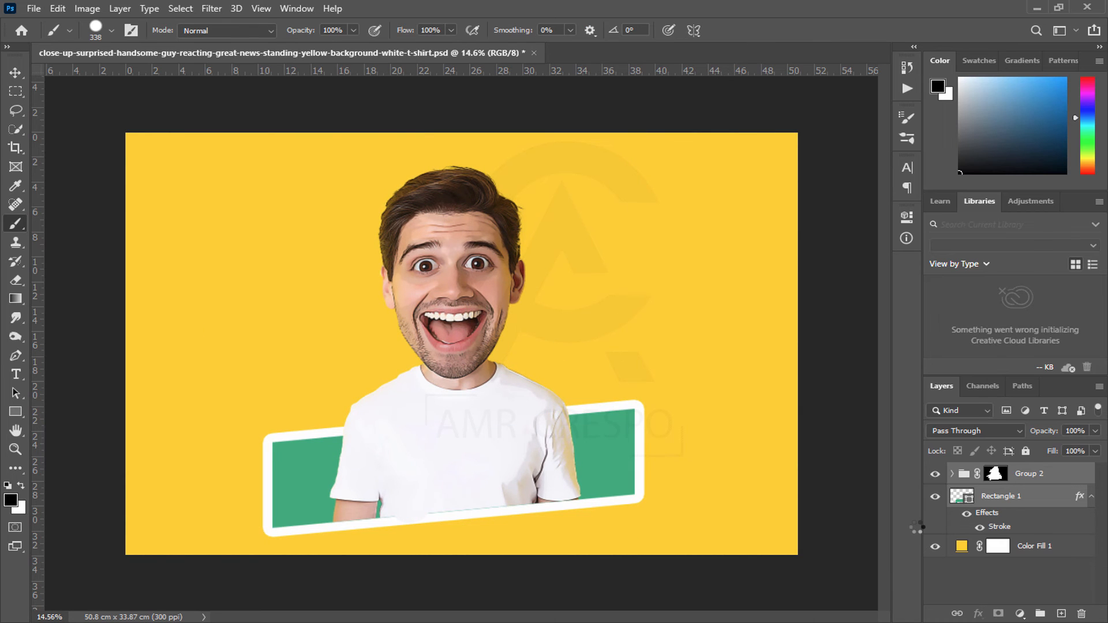
left_click(1034, 548)
left_click(1062, 614)
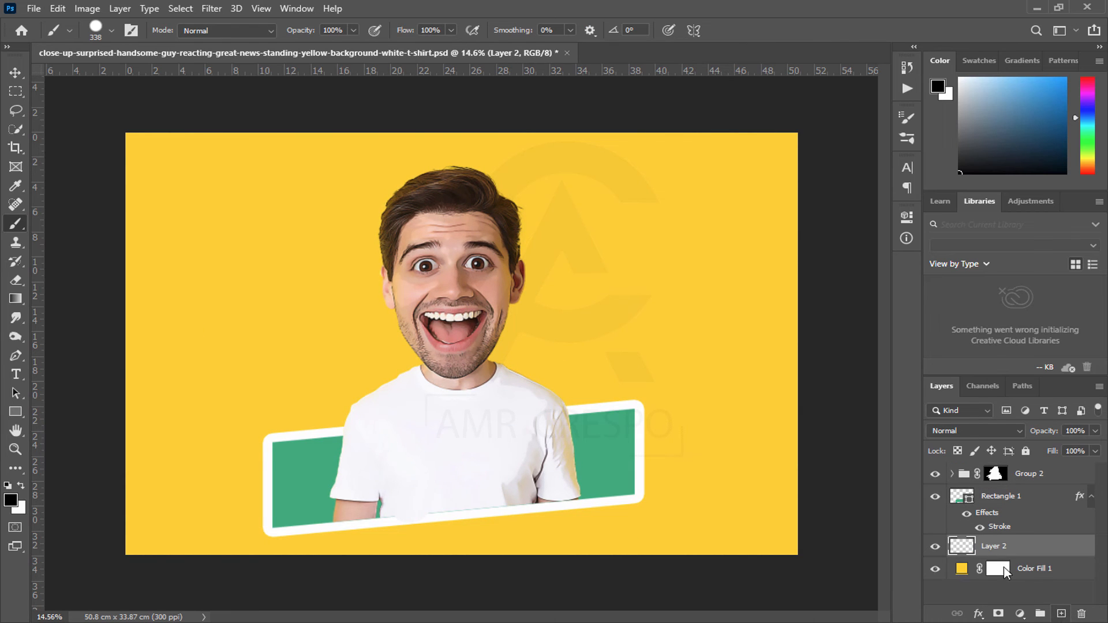
double_click(973, 571)
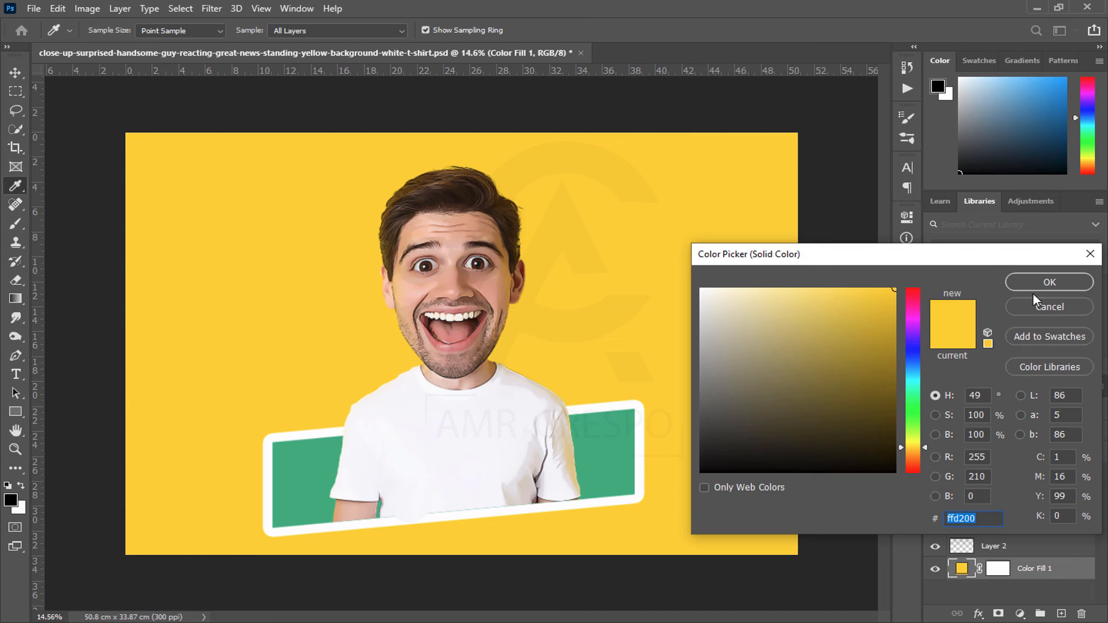
left_click(1044, 307)
key("b")
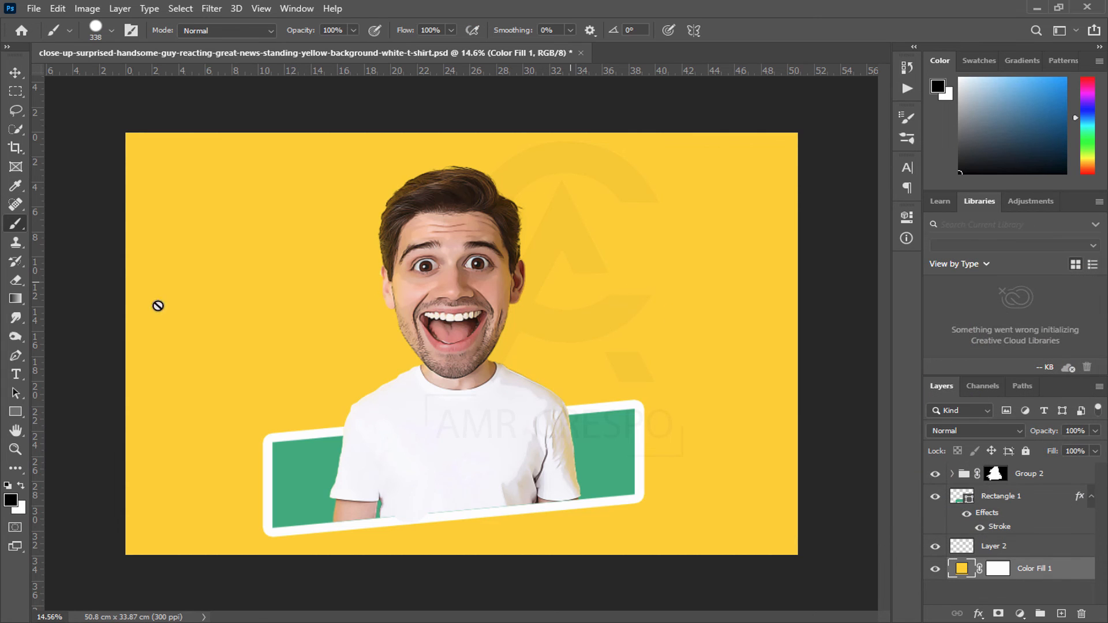
Step: Sample the yellow background as the foreground color and change it to a lighter, paler yellow
key("i")
left_click(718, 292)
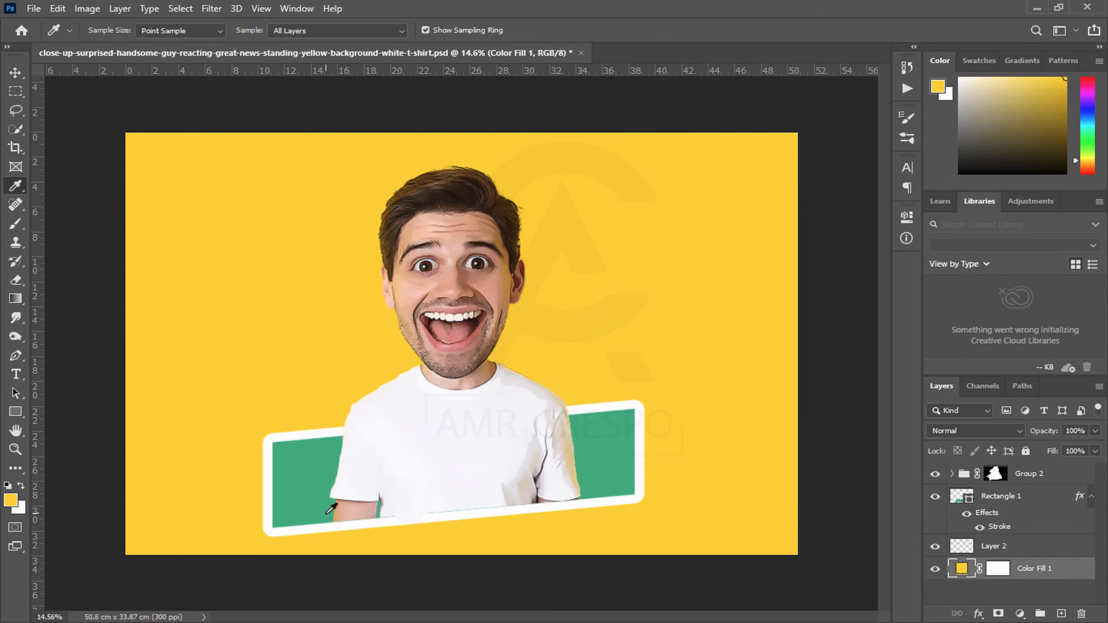
left_click(10, 499)
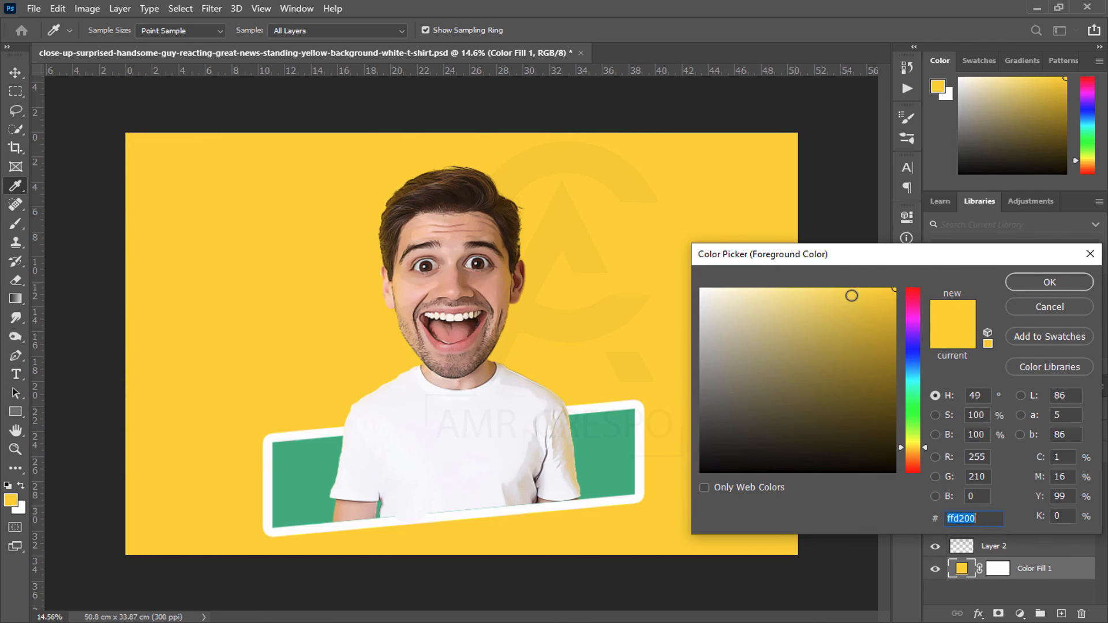
left_click(811, 295)
key("Return")
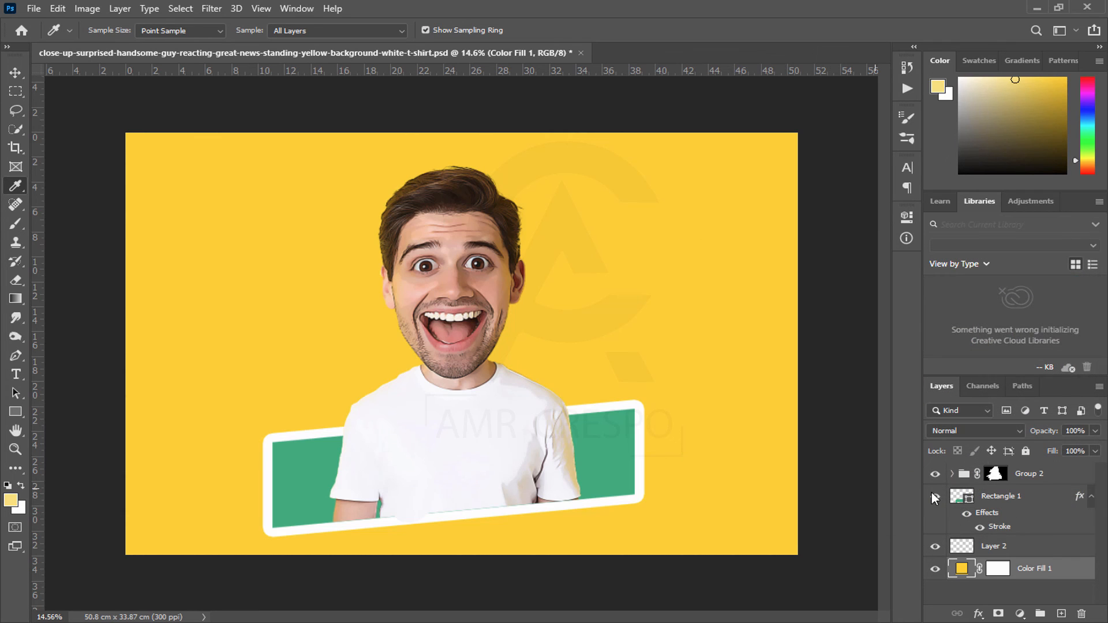
Step: Stamp a pale yellow dab on Layer 2 with a 511 px Soft Round brush at 0% hardness
left_click(1014, 551)
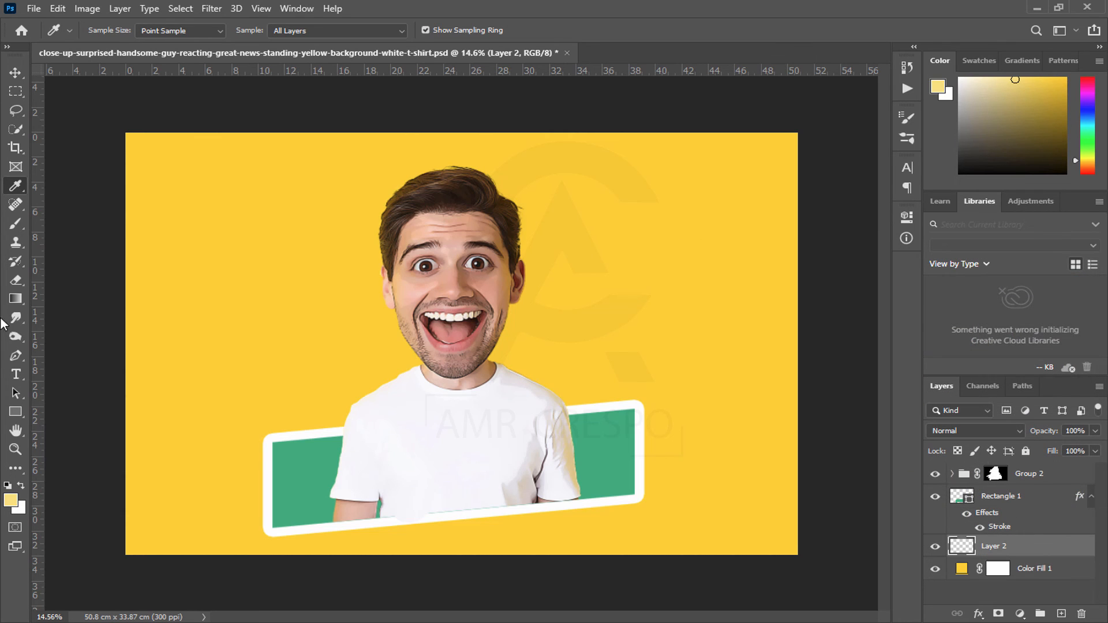
left_click(16, 223)
right_click(534, 376)
left_click(669, 501)
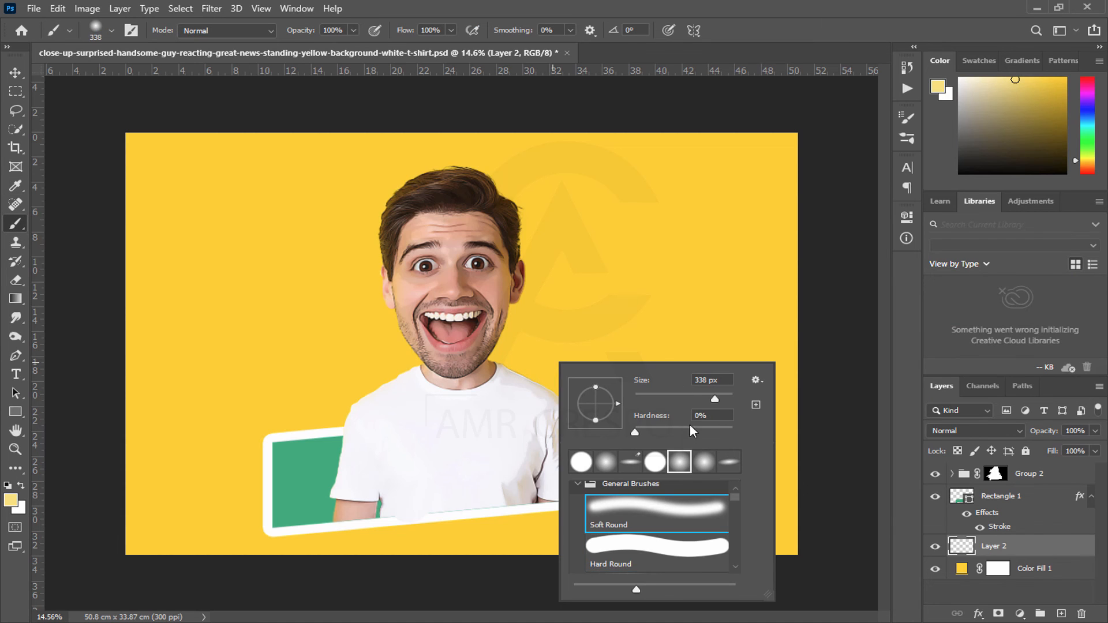
left_click_drag(719, 396, 722, 396)
left_click(458, 329)
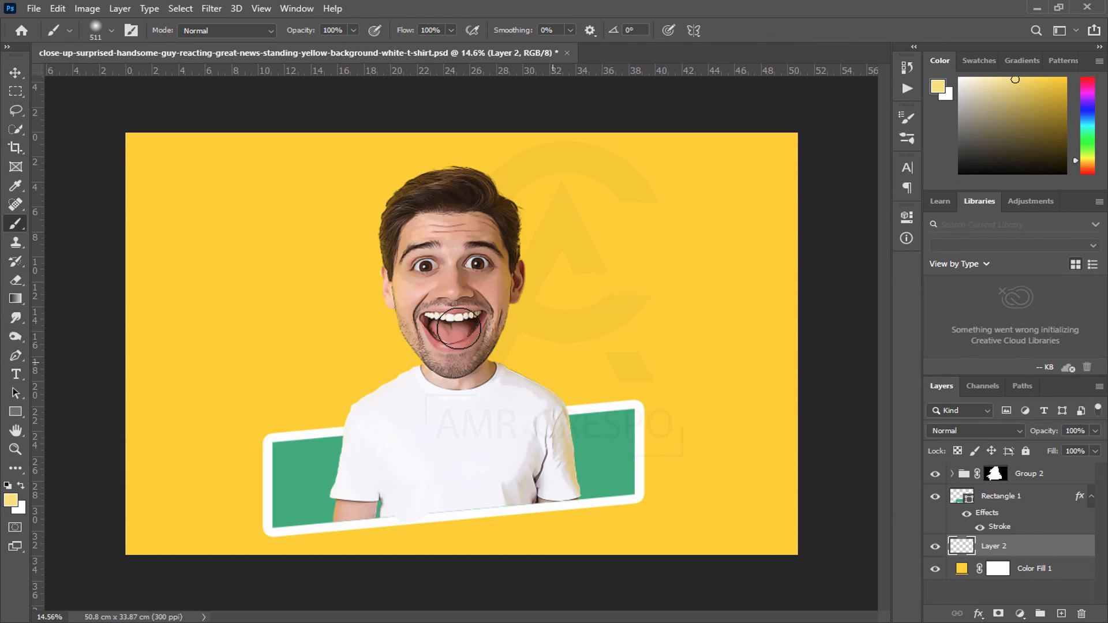
Step: Scale the pale yellow dab to 590.95% and center it as a glow behind the man's head
key("ctrl+t")
left_click_drag(507, 327, 915, 410)
left_click_drag(675, 341, 499, 307)
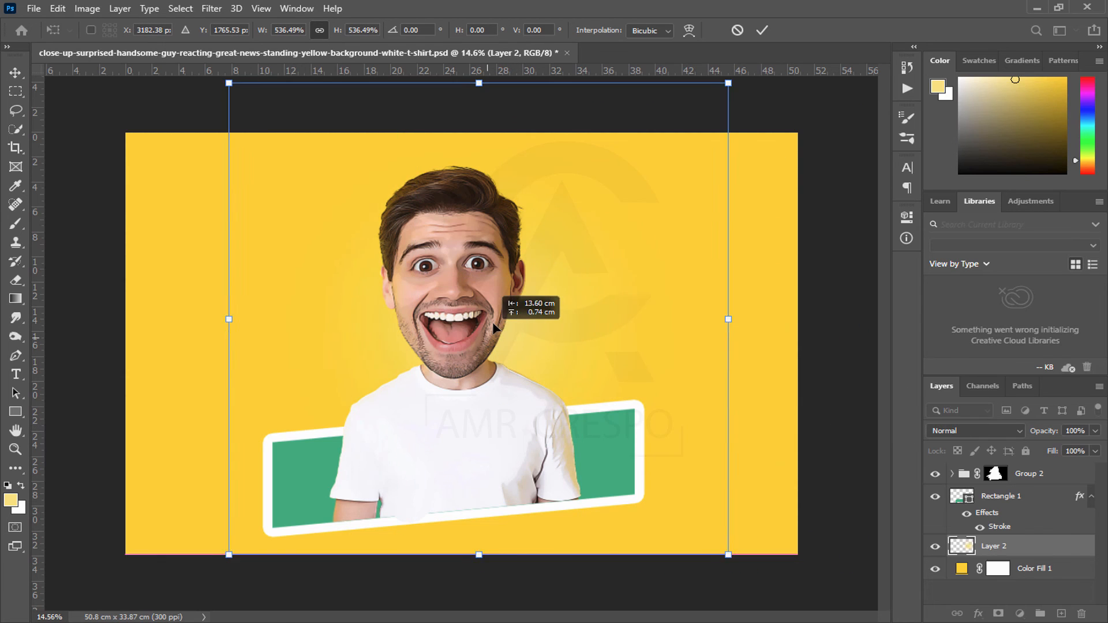
left_click_drag(734, 314, 762, 317)
left_click_drag(632, 315, 579, 312)
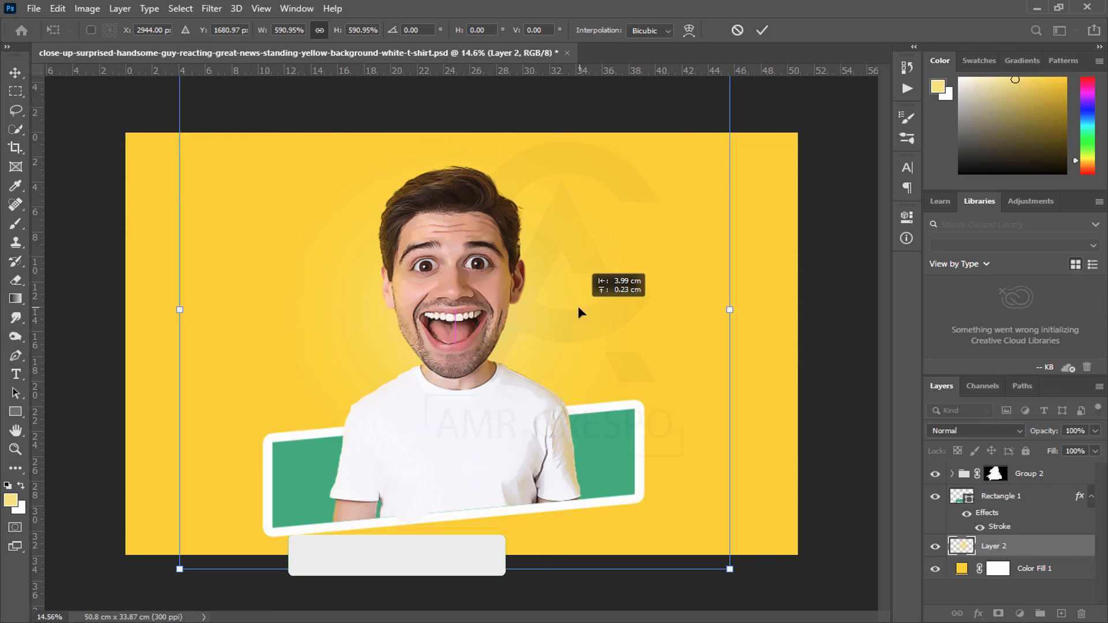
left_click(761, 30)
Step: Set Layer 2's blend mode to Lighten
key("b")
left_click(967, 432)
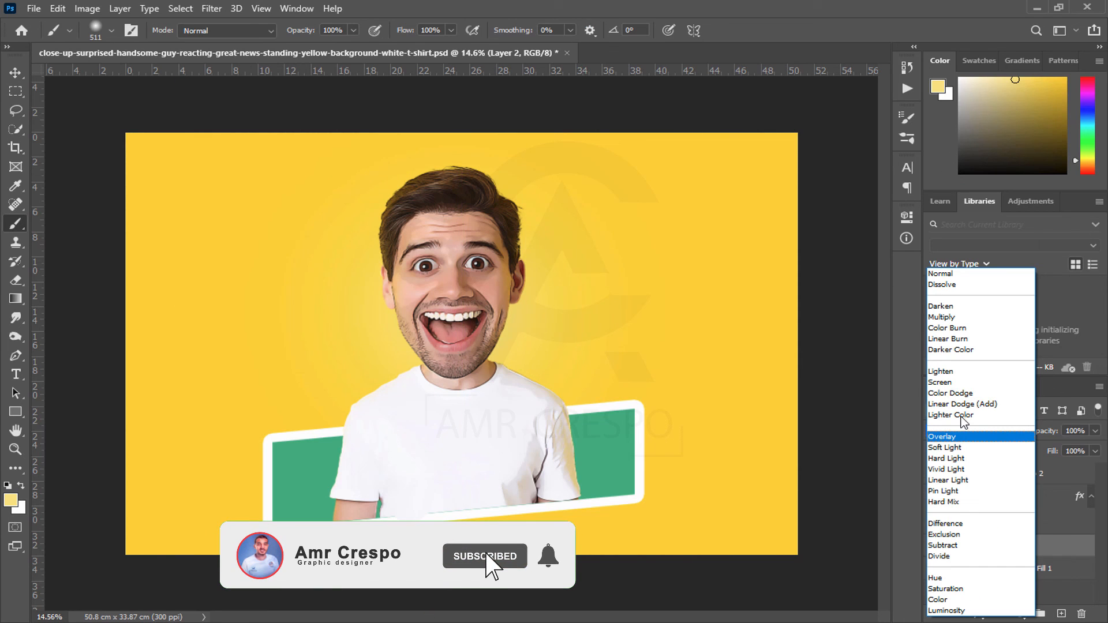
left_click(947, 371)
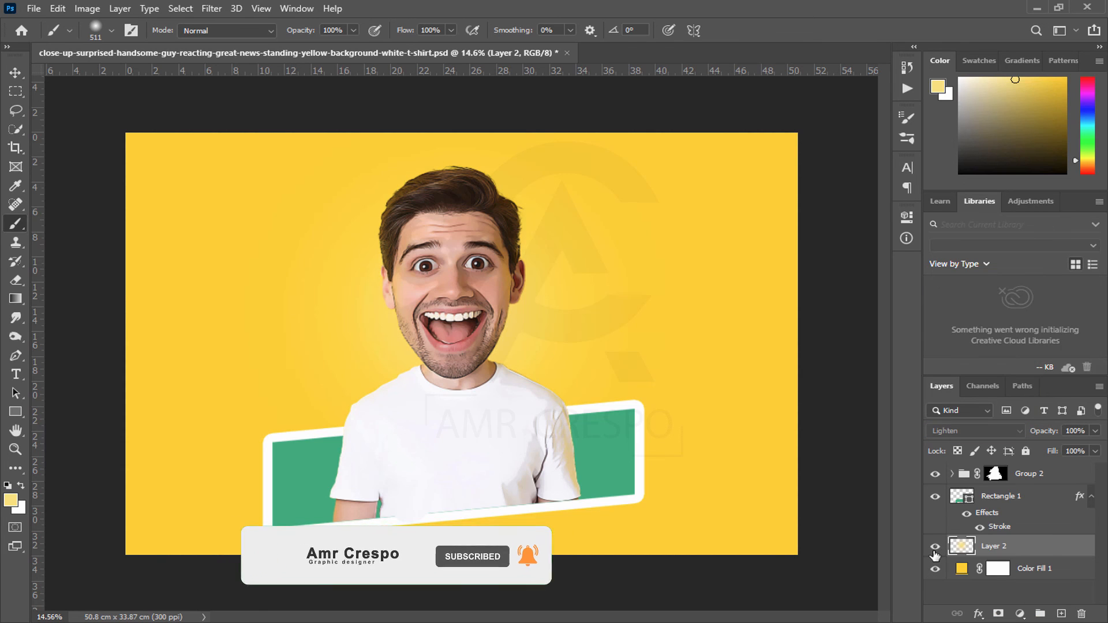
Step: Examine the man, the frame edges and the background glow both up close and as a whole composition
scroll(641, 416, "down", 2)
scroll(647, 407, "up", 2)
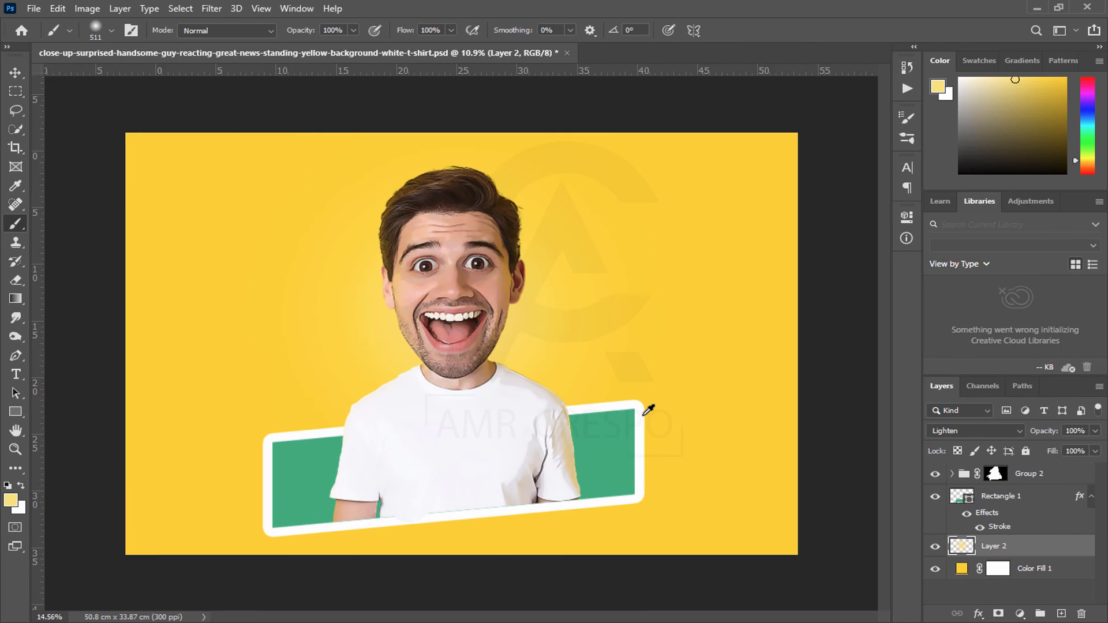
scroll(647, 408, "up", 1)
scroll(649, 410, "up", 3)
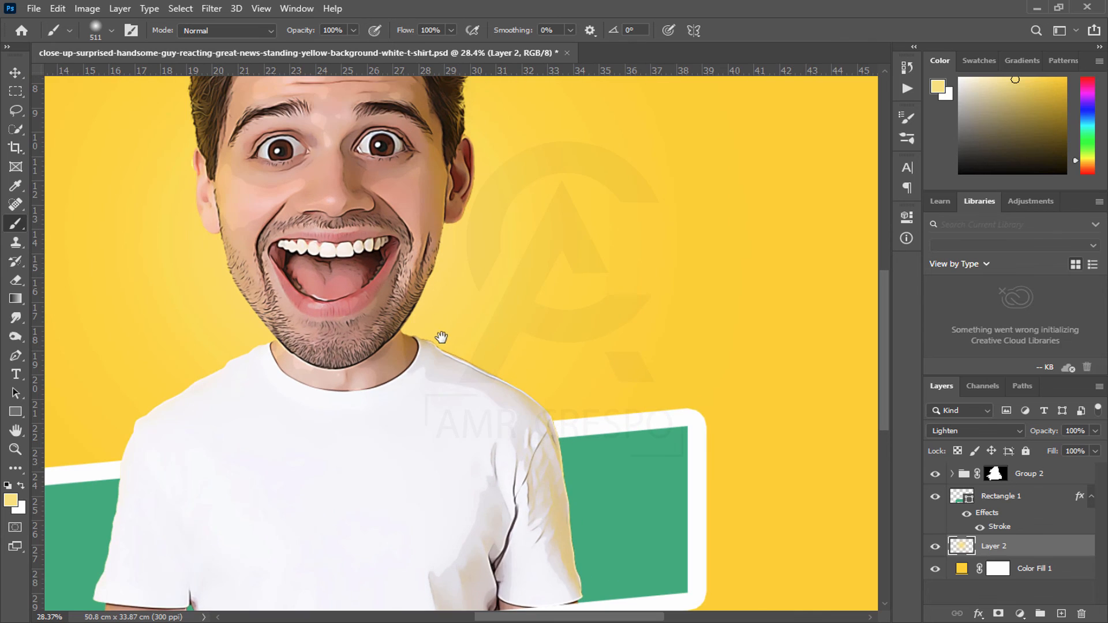
left_click_drag(440, 334, 592, 412)
scroll(594, 411, "down", 3)
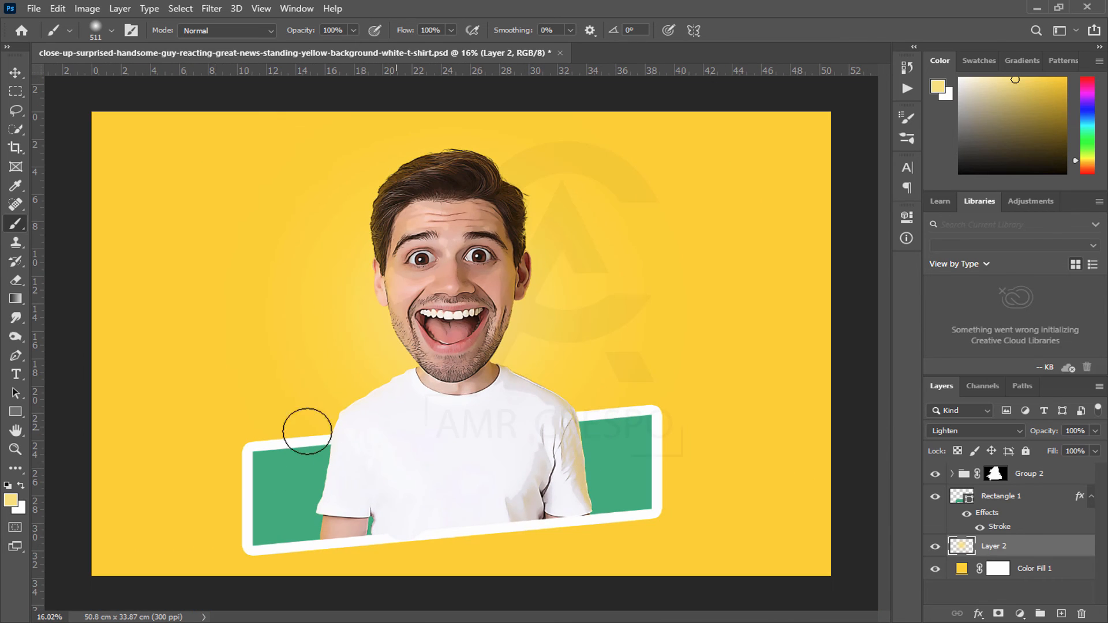
left_click(12, 434)
scroll(389, 367, "up", 2)
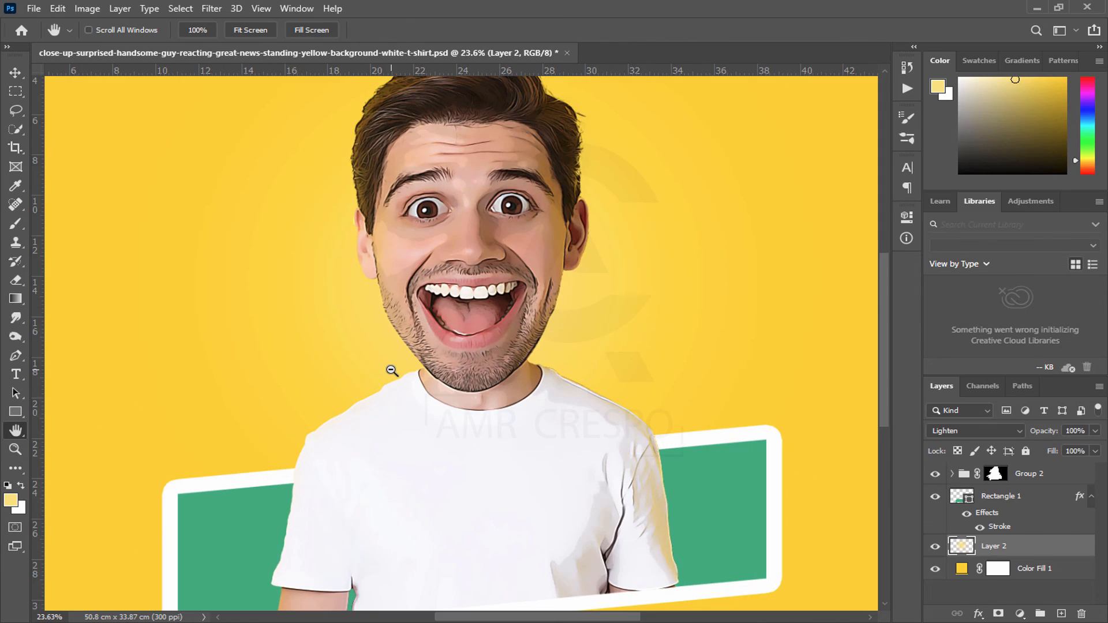
scroll(390, 369, "down", 3)
scroll(392, 370, "down", 1)
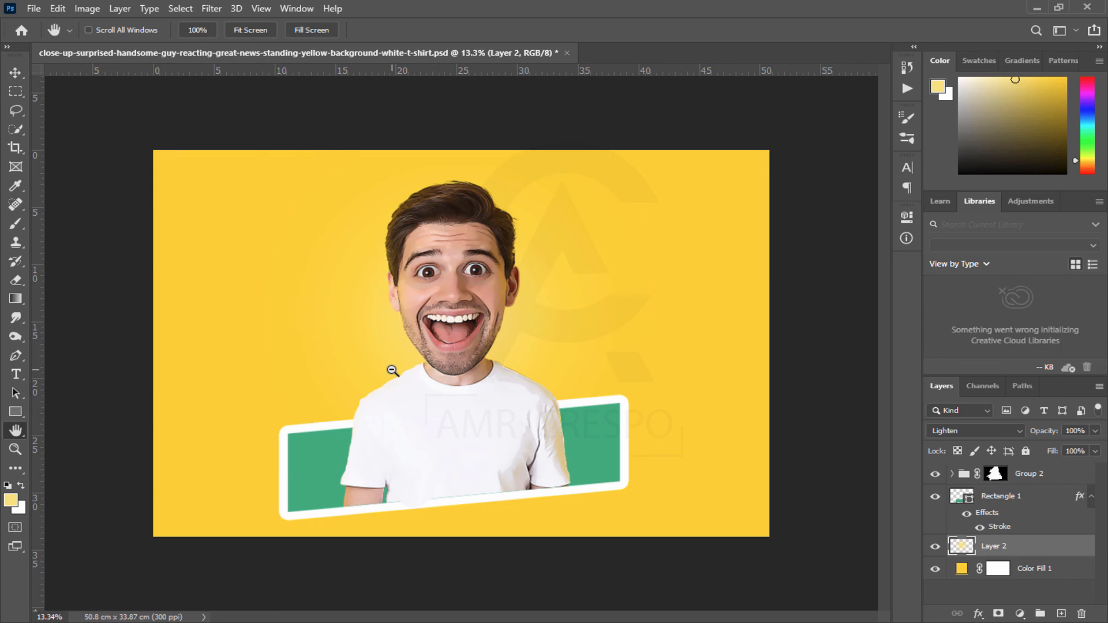
scroll(393, 370, "up", 3)
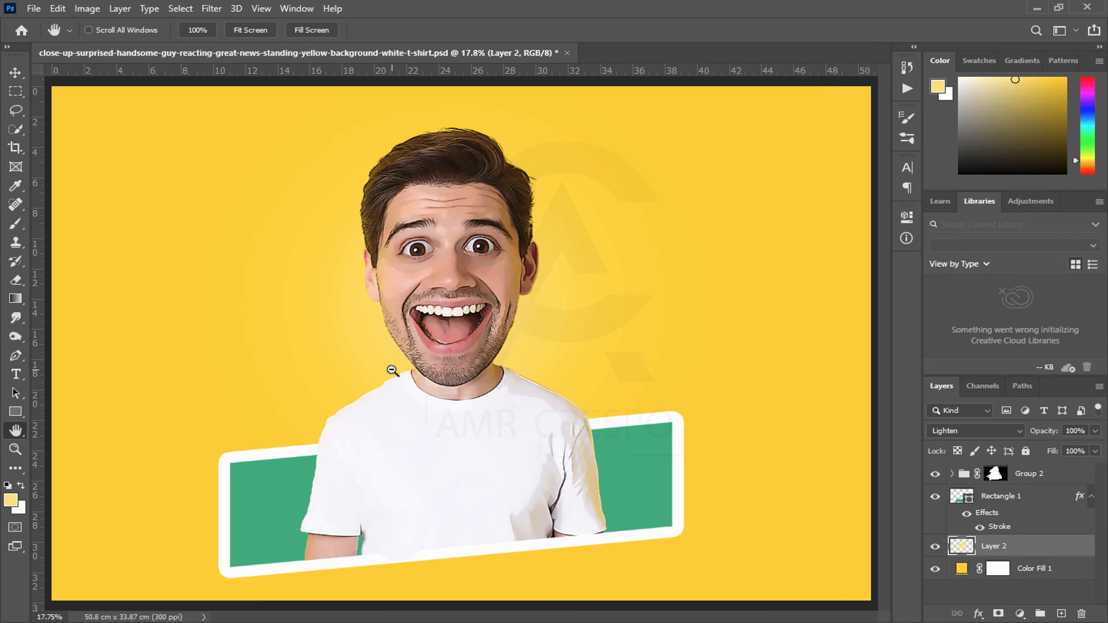